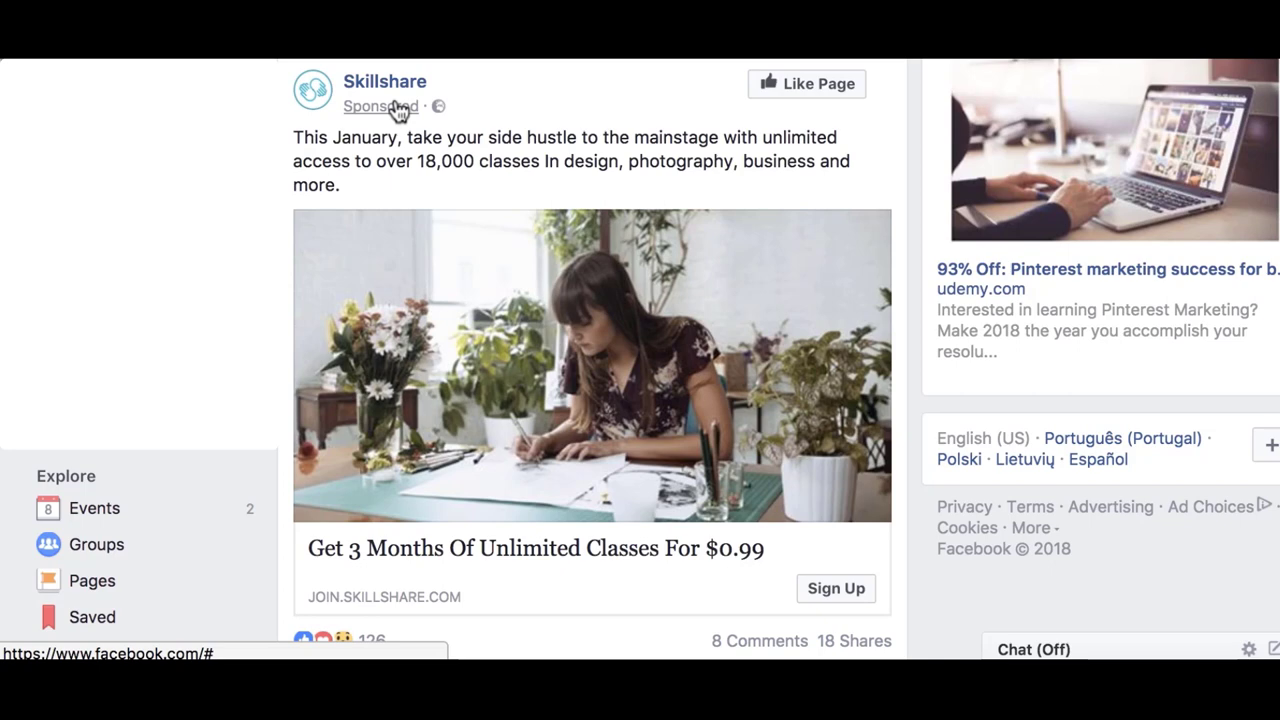
scroll(634, 370, down, 3)
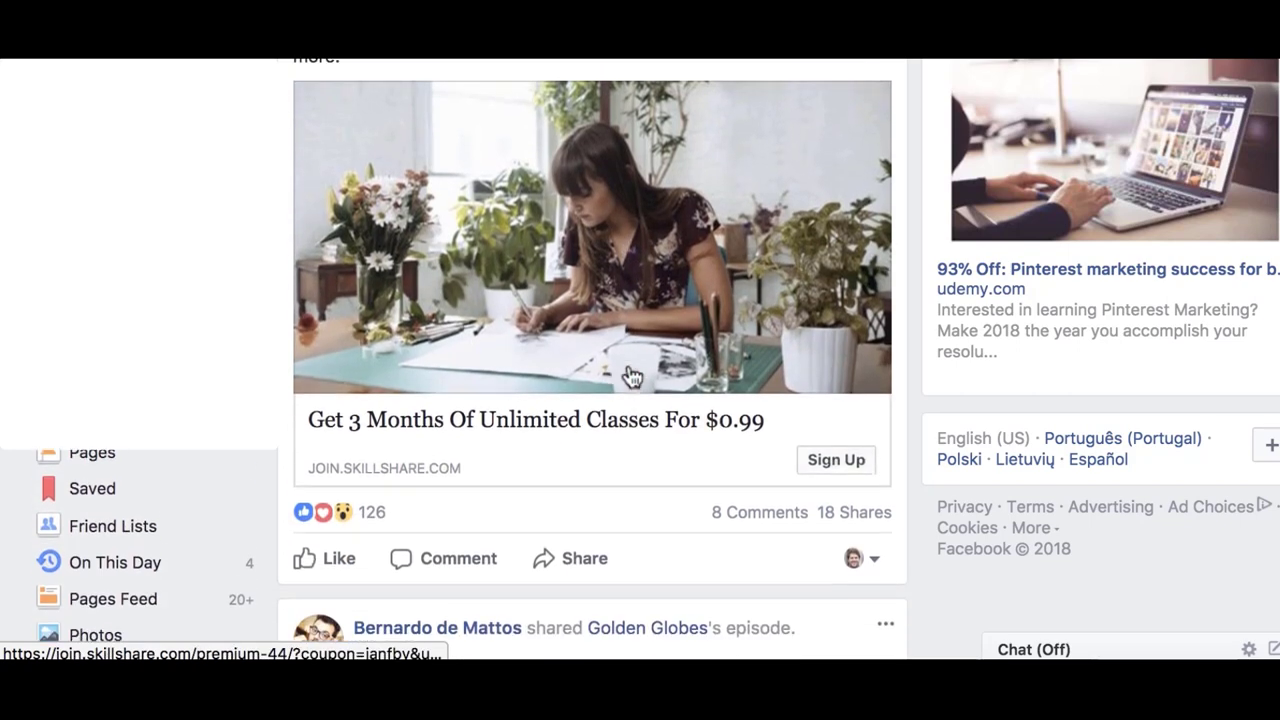
mouse_move(774, 509)
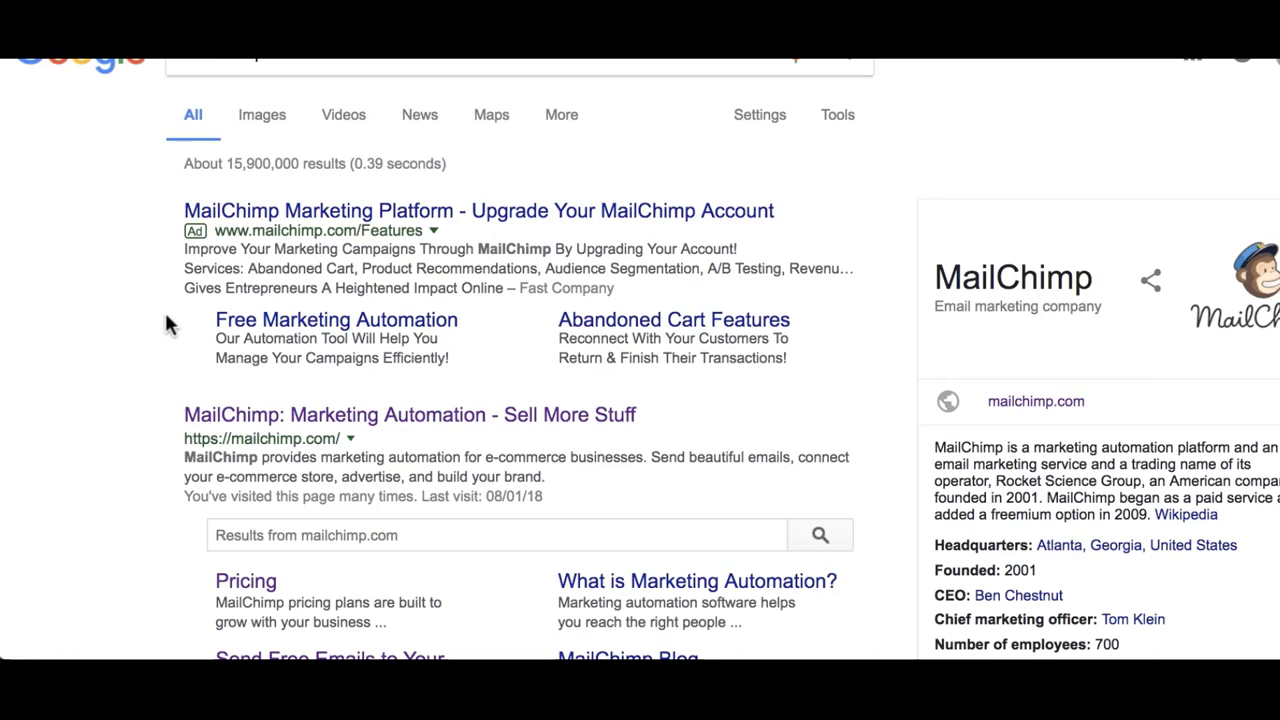
- Open the main MailChimp website from the search results and move past the marketing automation intro to its homepage
scroll(154, 390, down, 3)
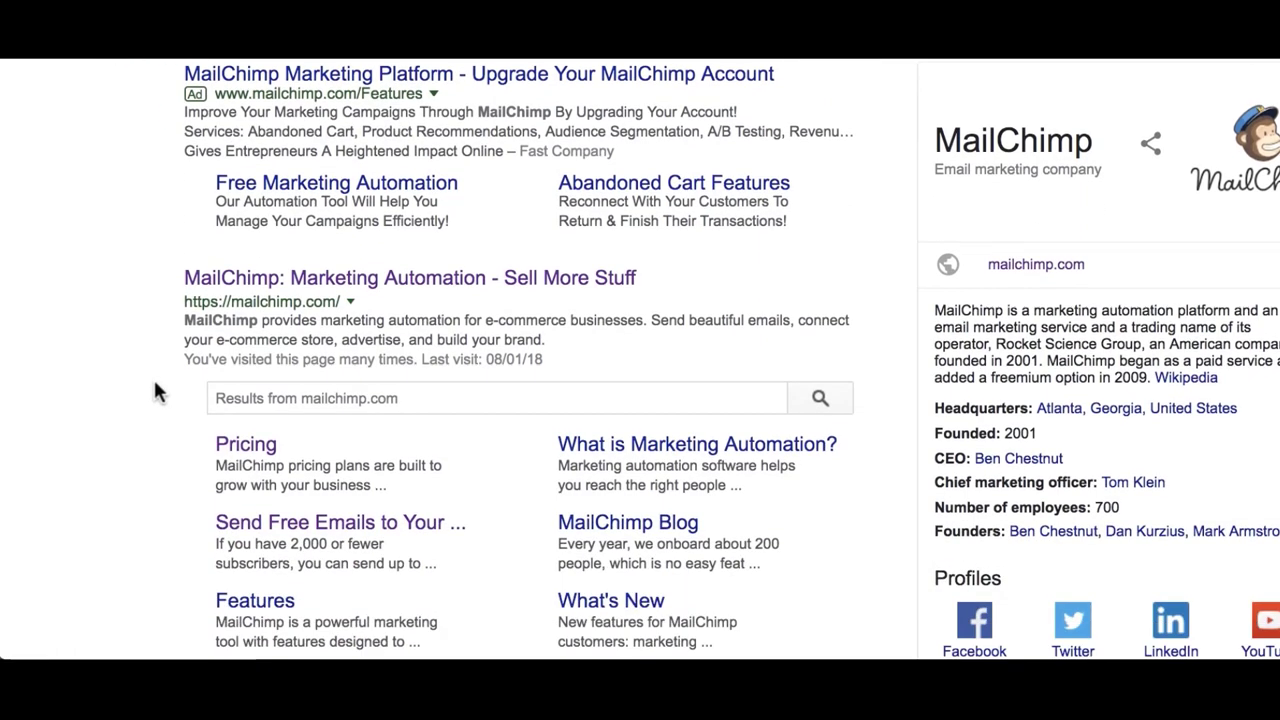
scroll(200, 285, up, 3)
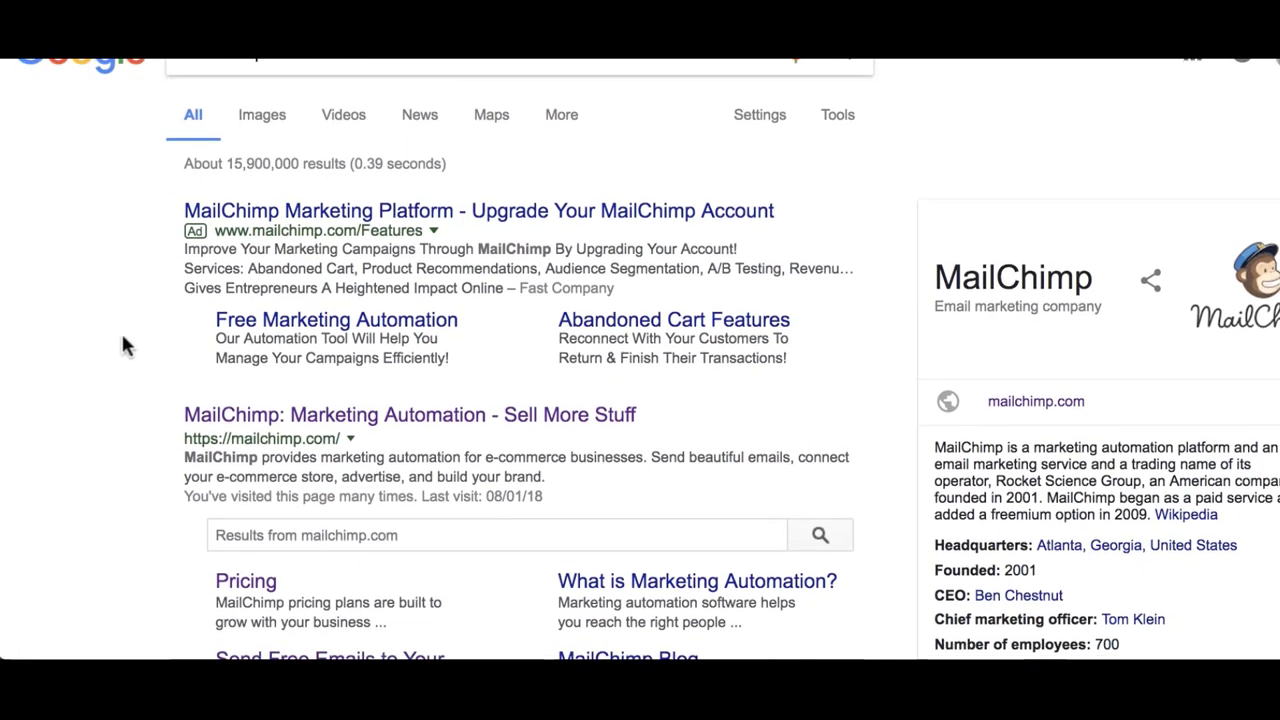
scroll(122, 331, down, 1)
click(299, 383)
scroll(286, 379, down, 5)
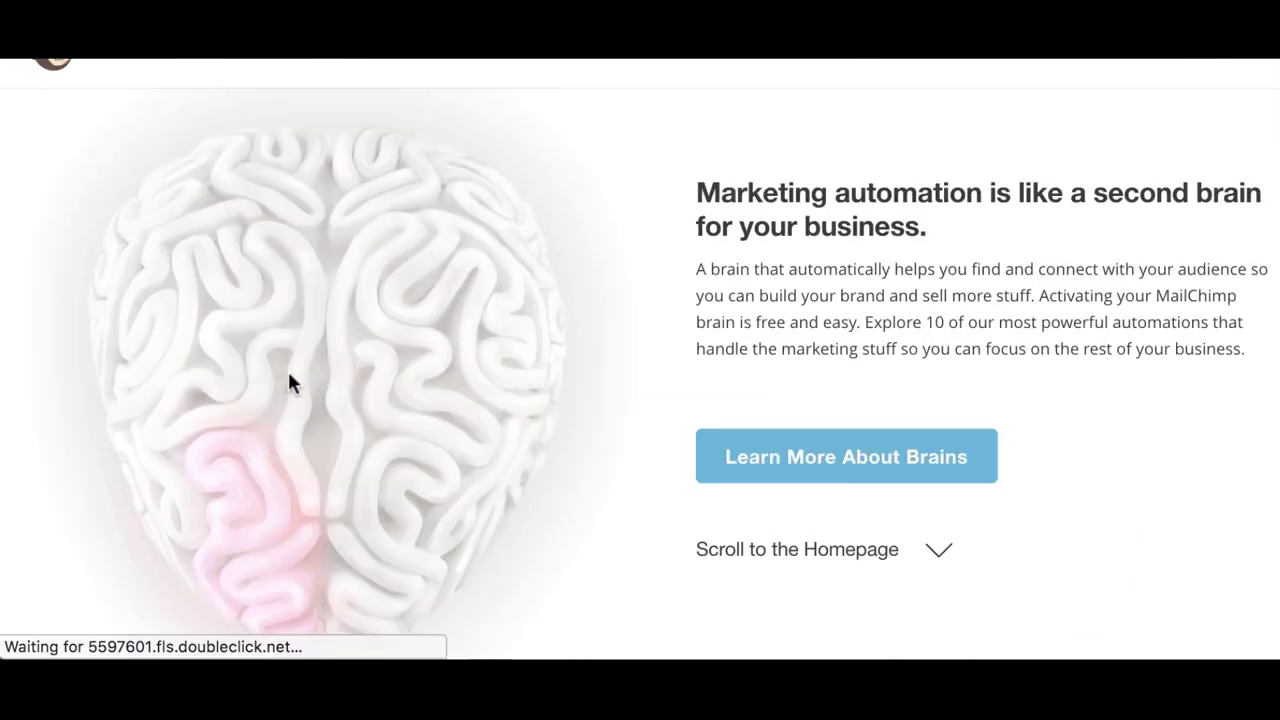
click(756, 565)
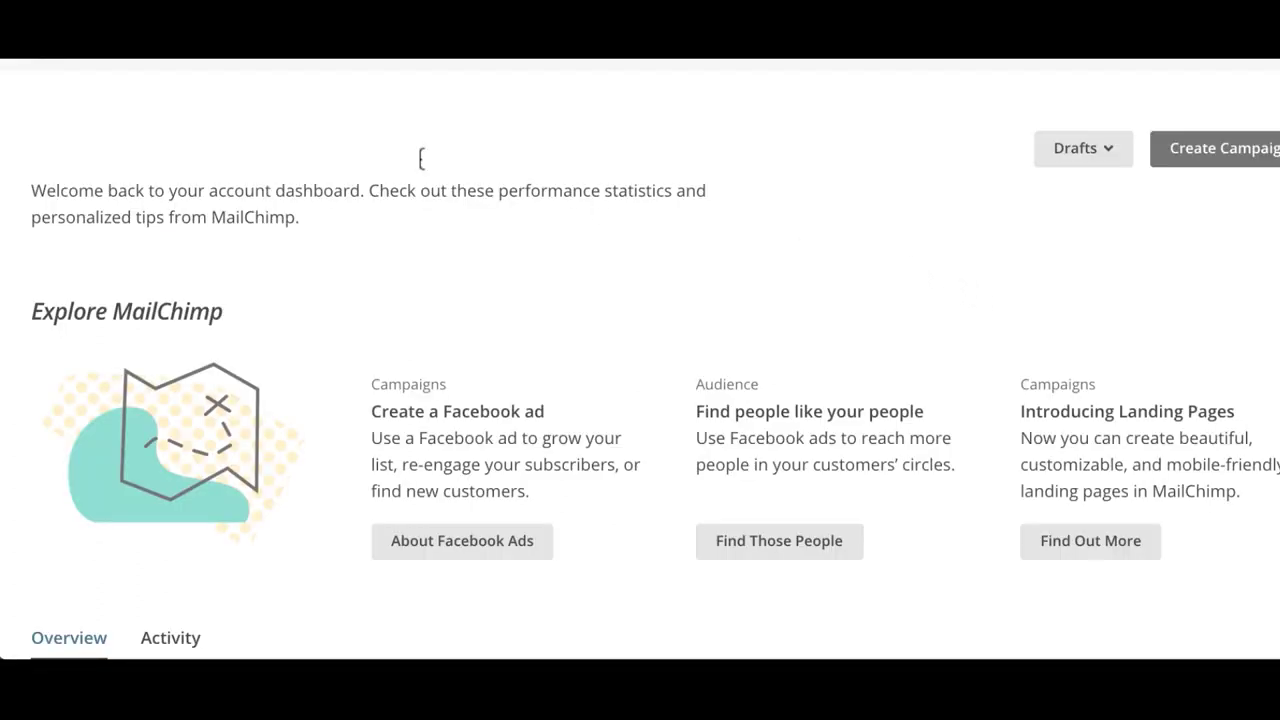
- Go to the account's lists, start a new list and name it "Examples domain"
click(355, 62)
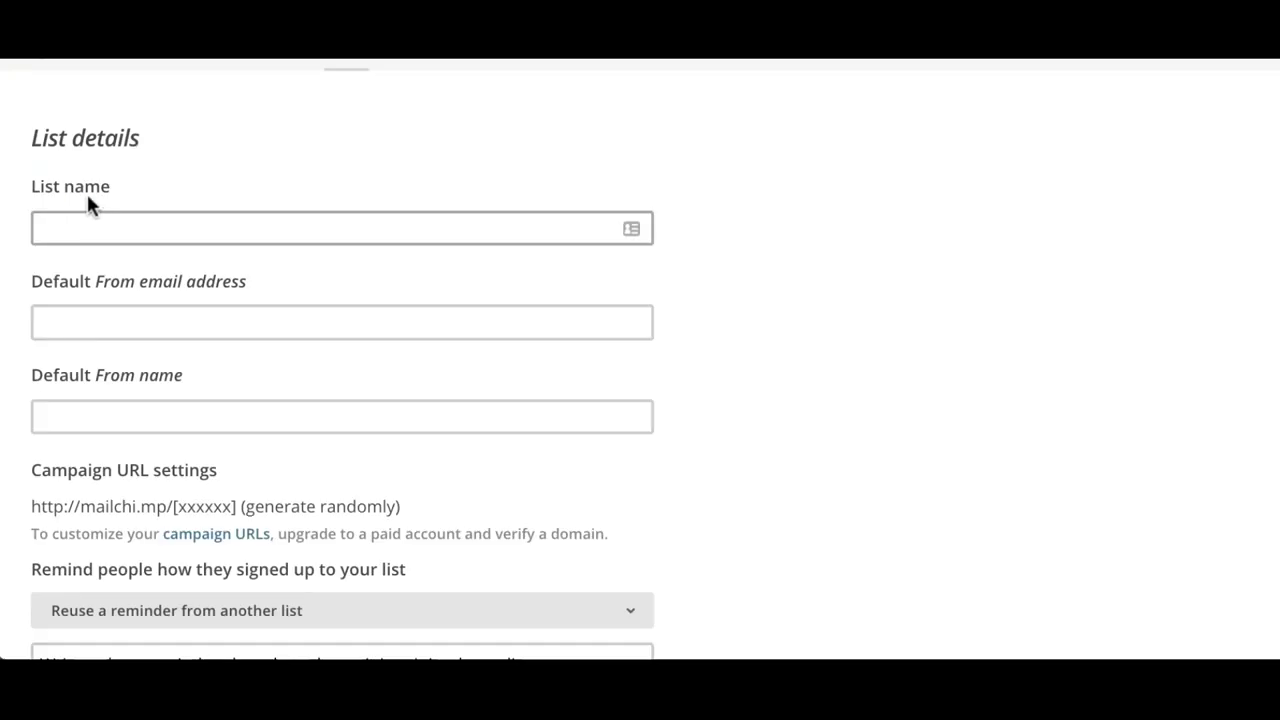
click(100, 222)
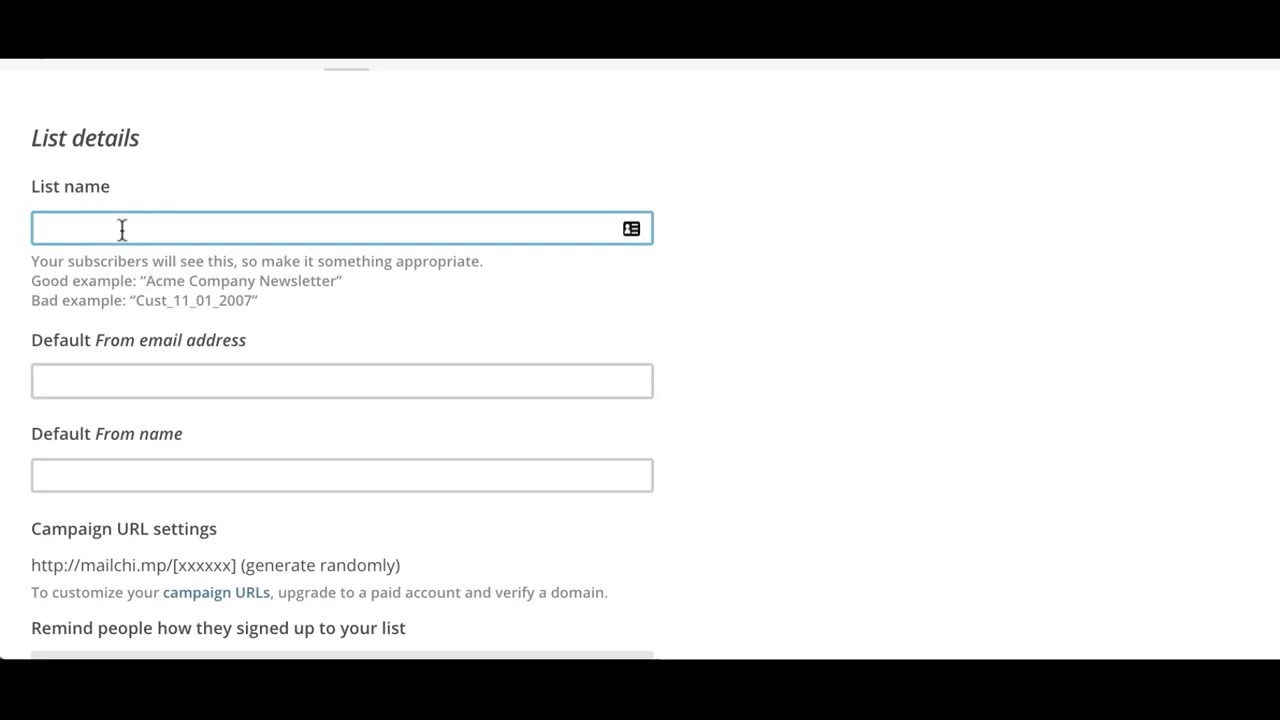
text(Examples domain)
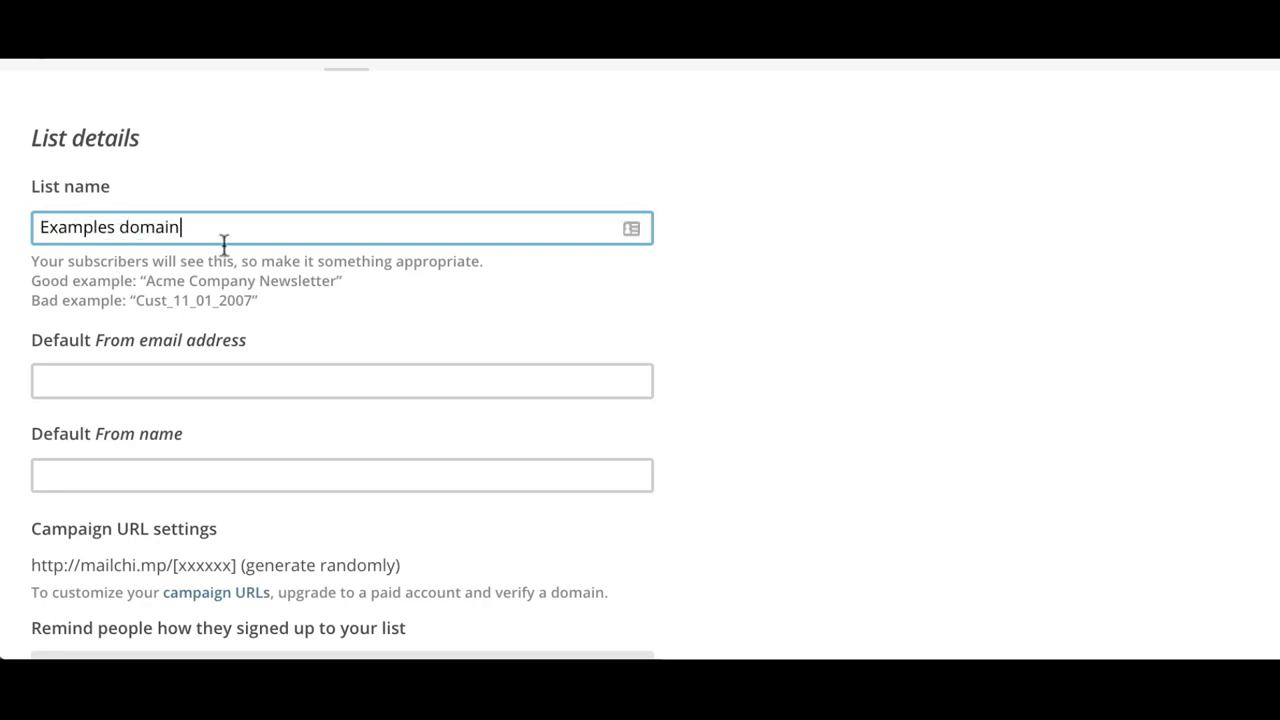
- Enter the business e-mail as the default From address and LevelQuick as the default From name
scroll(206, 254, down, 2)
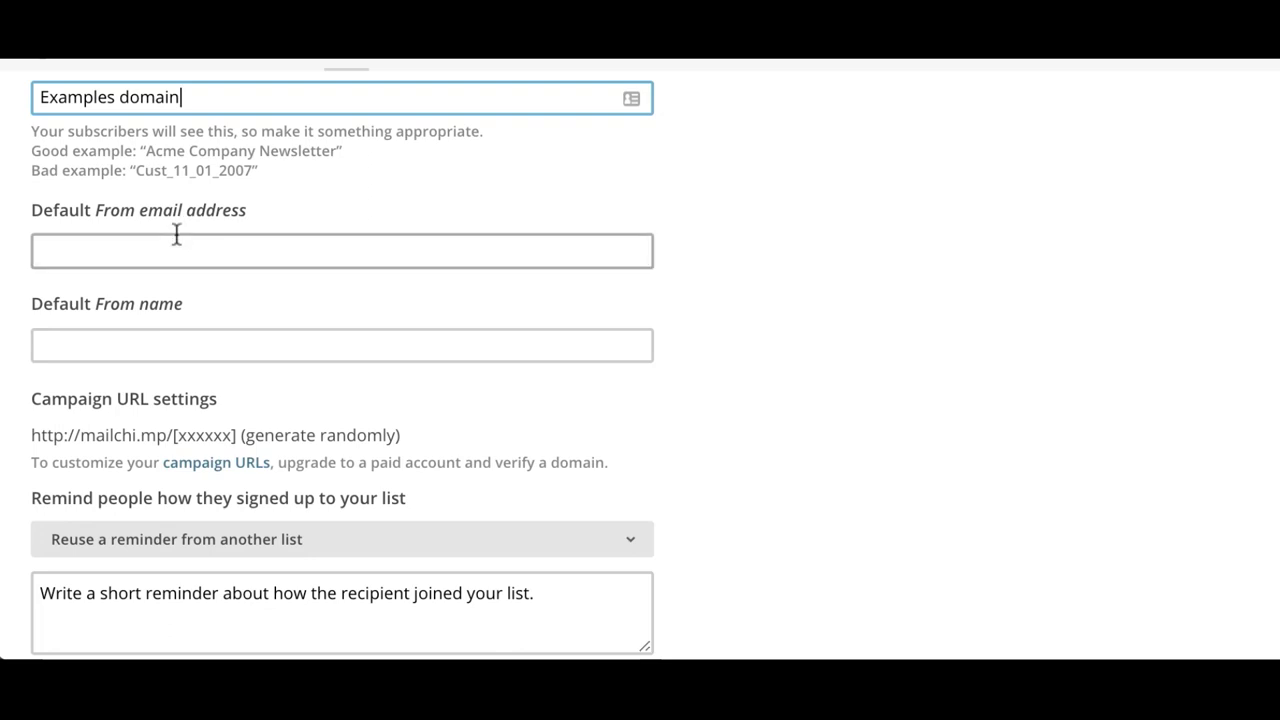
click(175, 238)
key(ctrl+v)
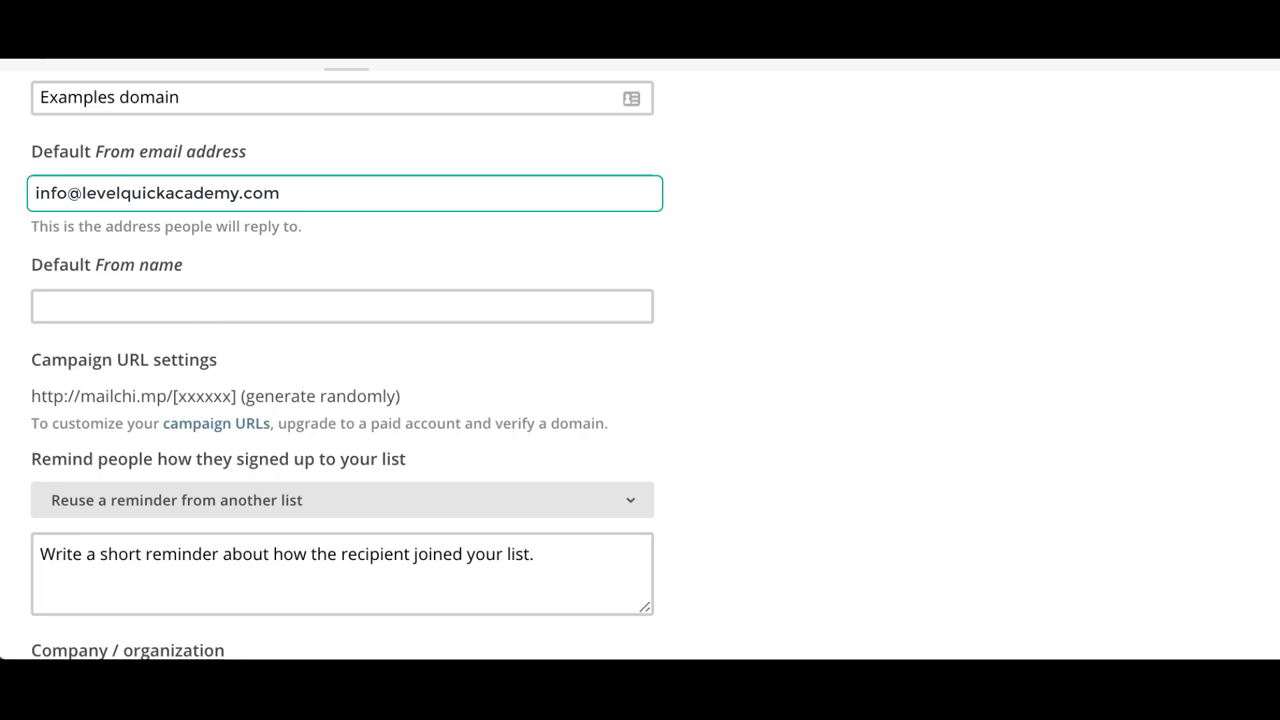
click(156, 290)
text(LevelQuick)
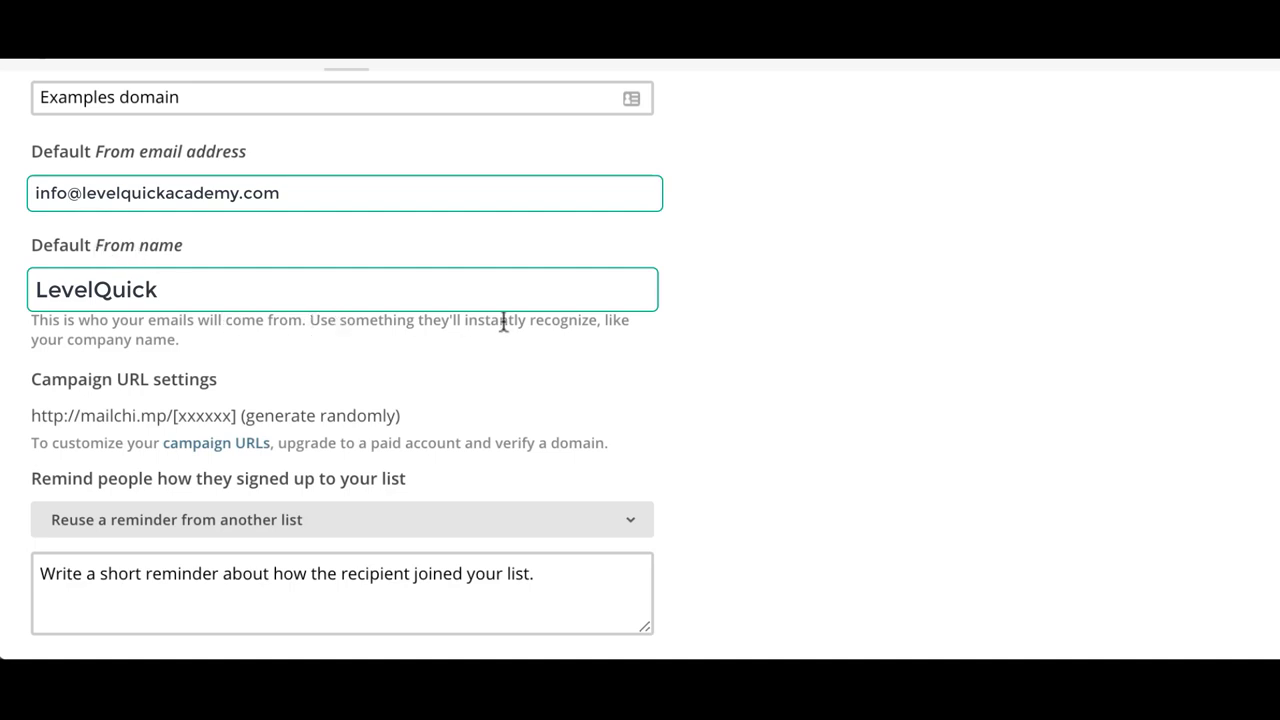
key(Tab)
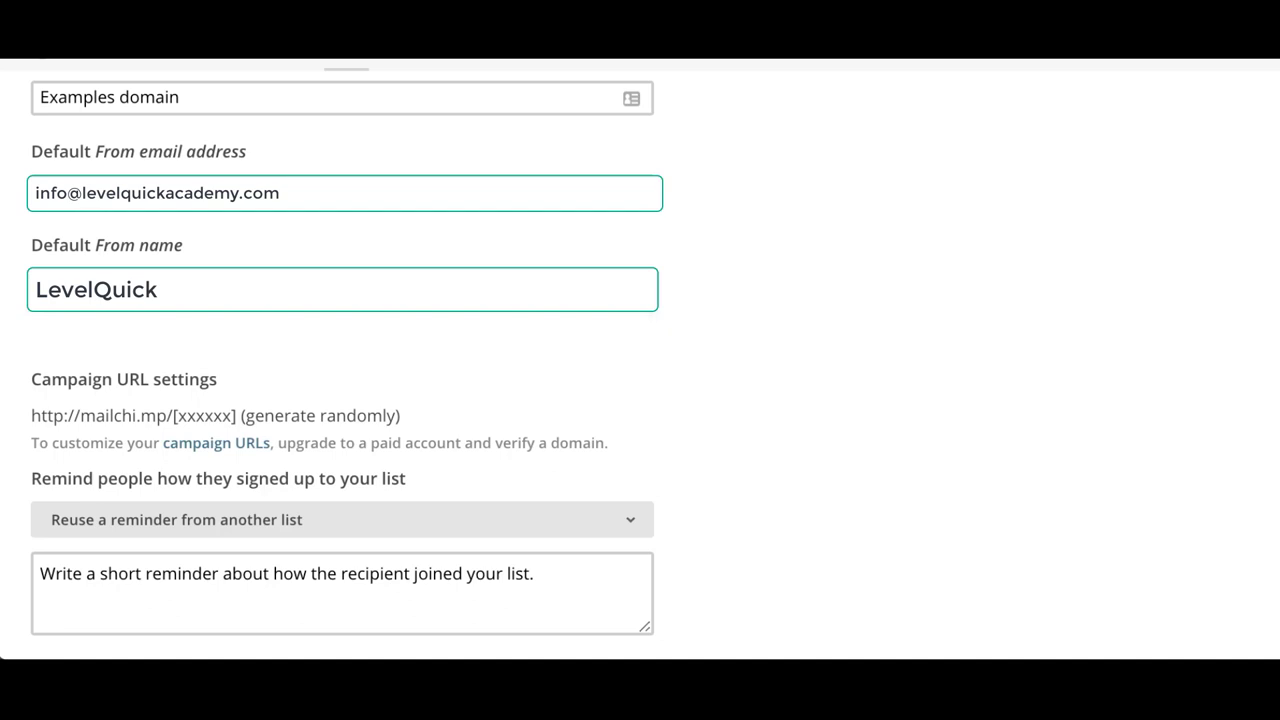
- Replace the sign-up reminder text with "You are receiving this email because you opted in on our site."
scroll(257, 349, down, 2)
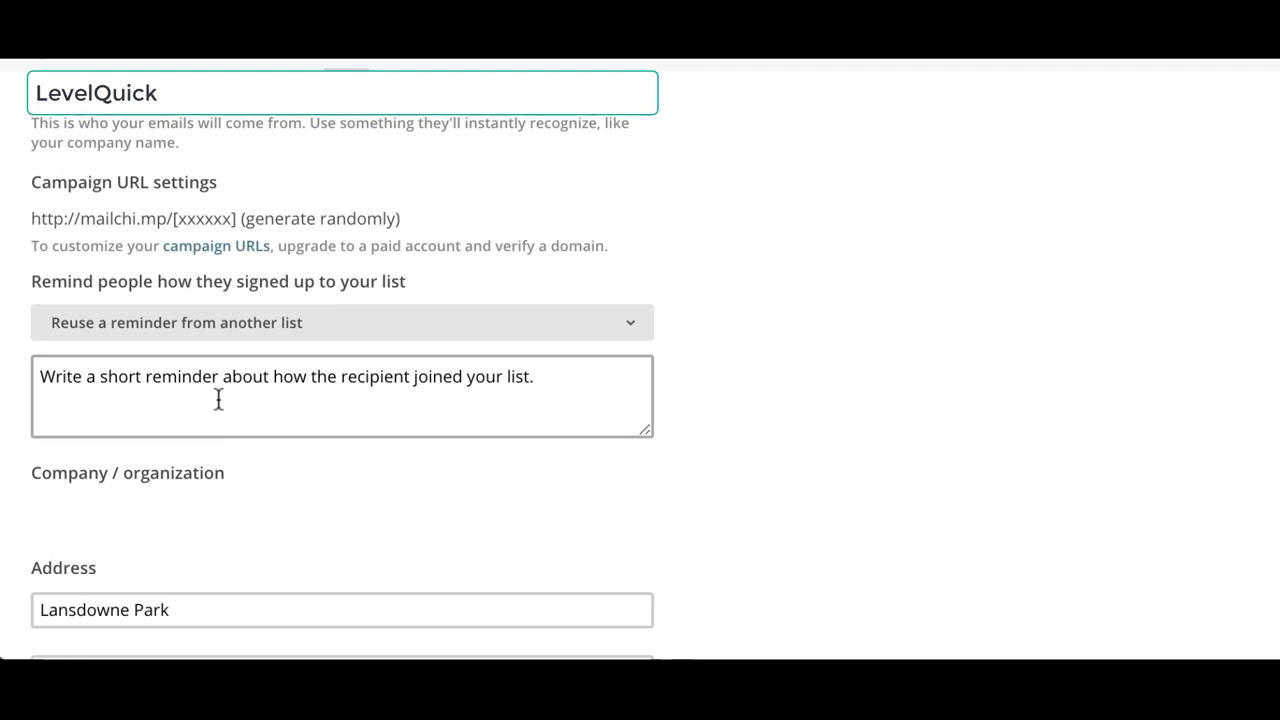
click(218, 399)
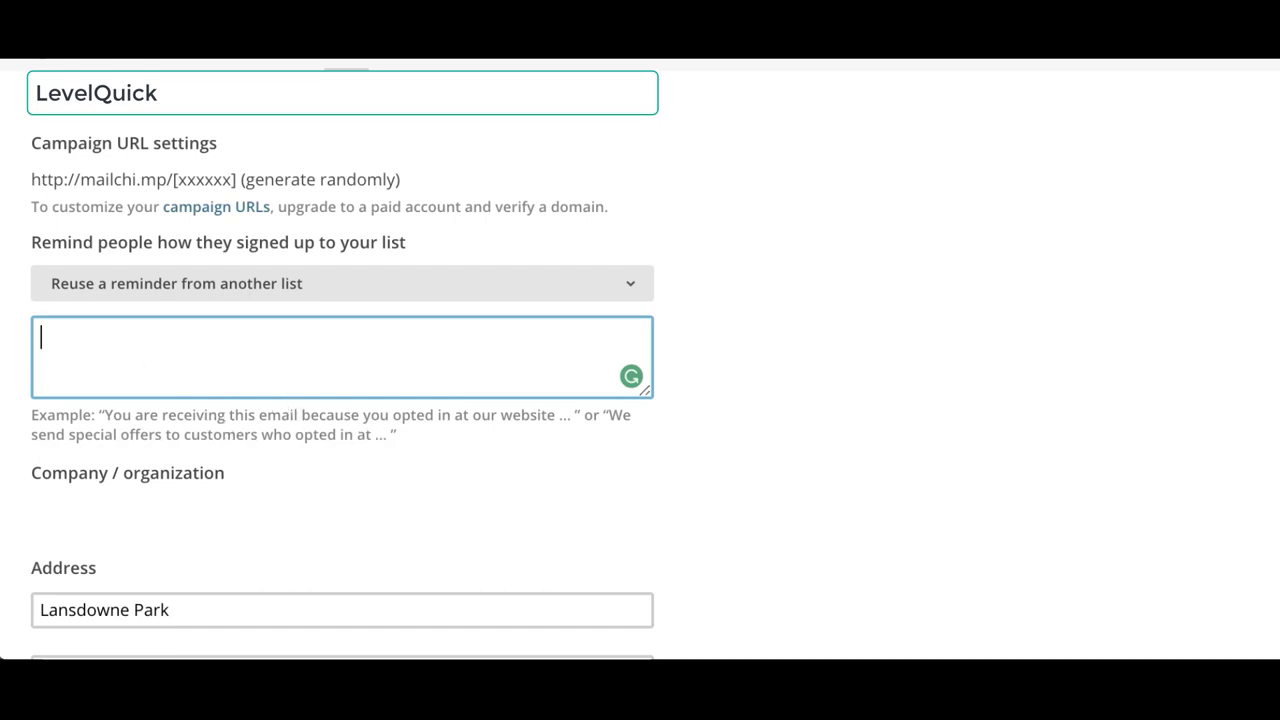
text(You are receiving thie)
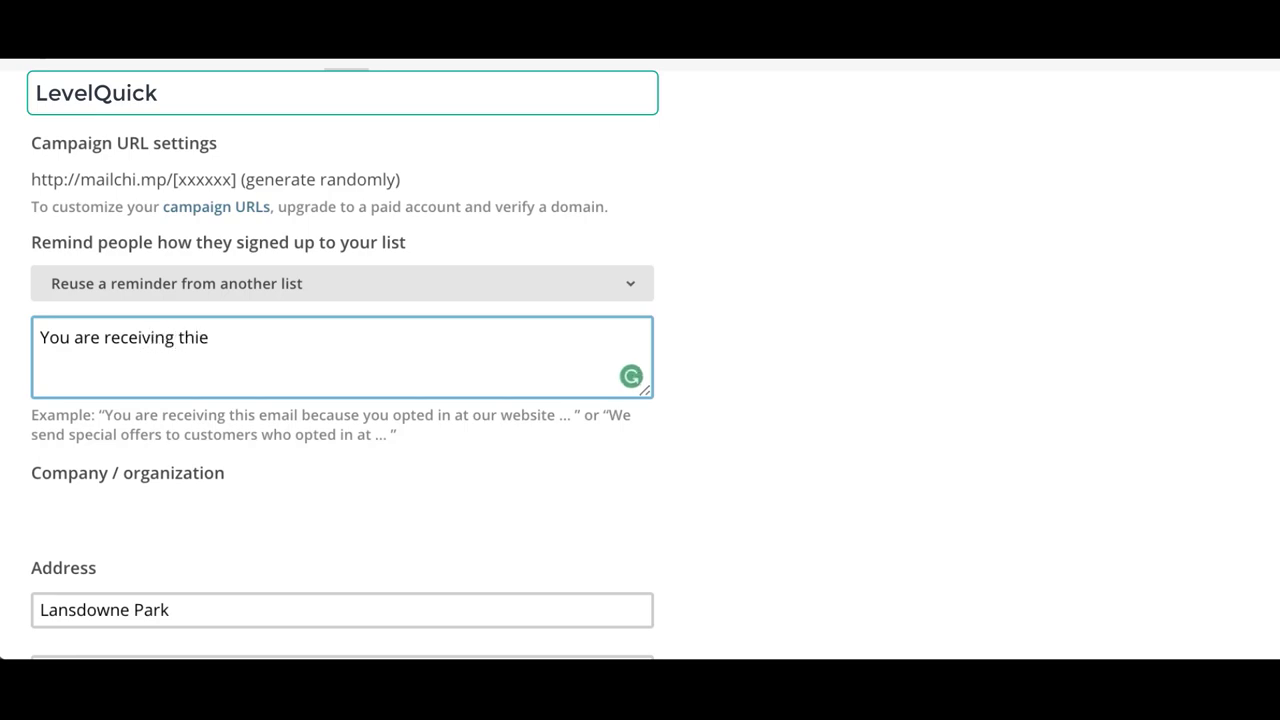
key(BackSpace)
text(s email because you top)
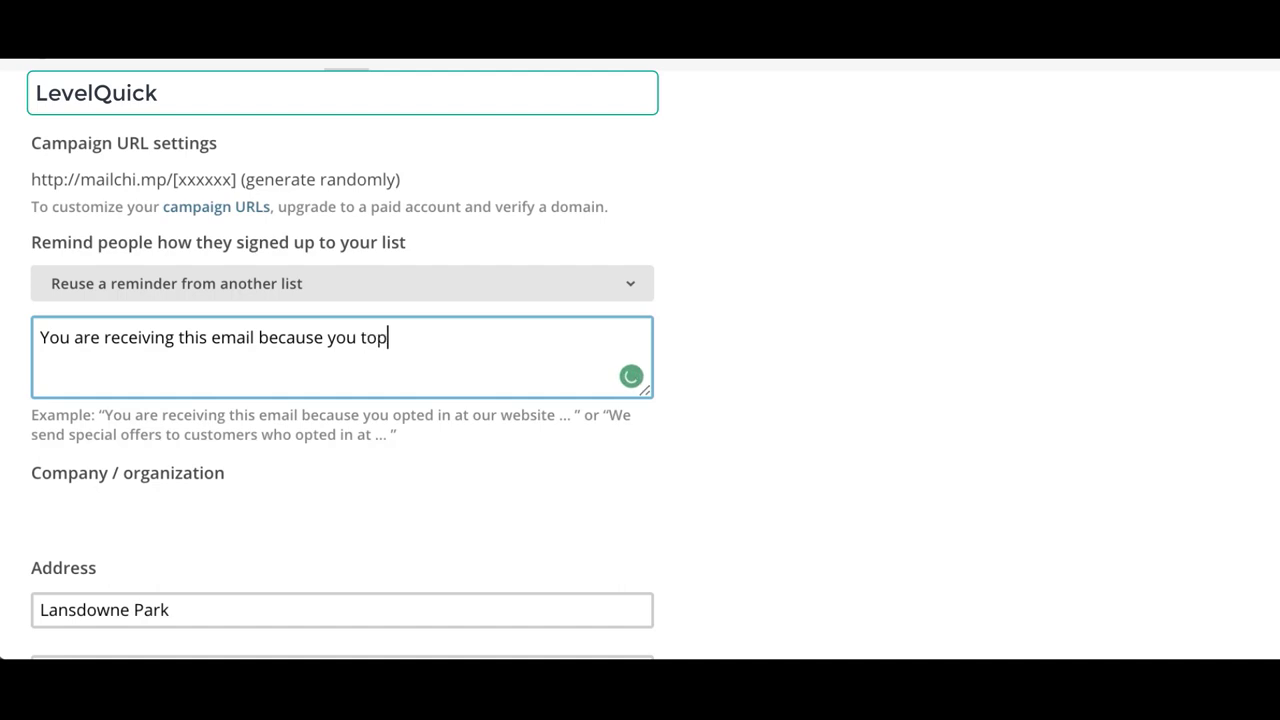
key(BackSpace)
key(BackSpace)
key(BackSpace)
text(opted in on our site.)
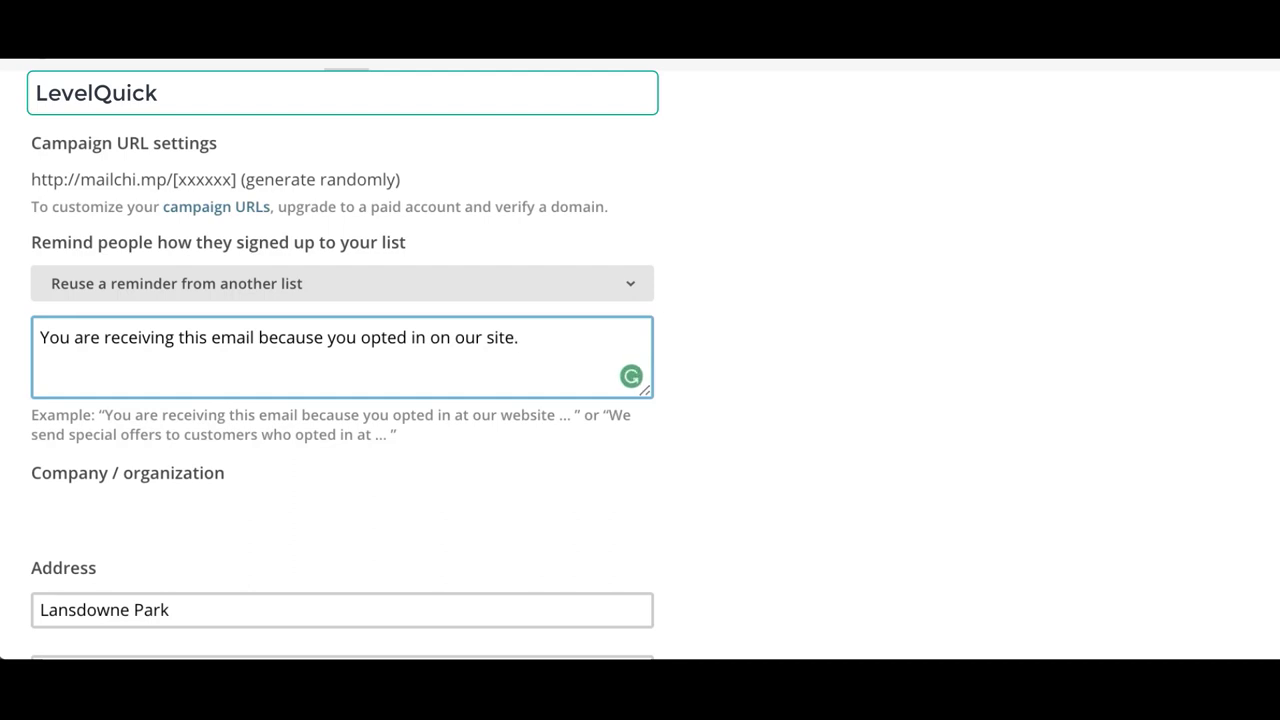
- Leave the phone number blank, double opt-in off and all notifications unselected, and save the new list
scroll(86, 414, down, 1)
scroll(640, 365, down, 1)
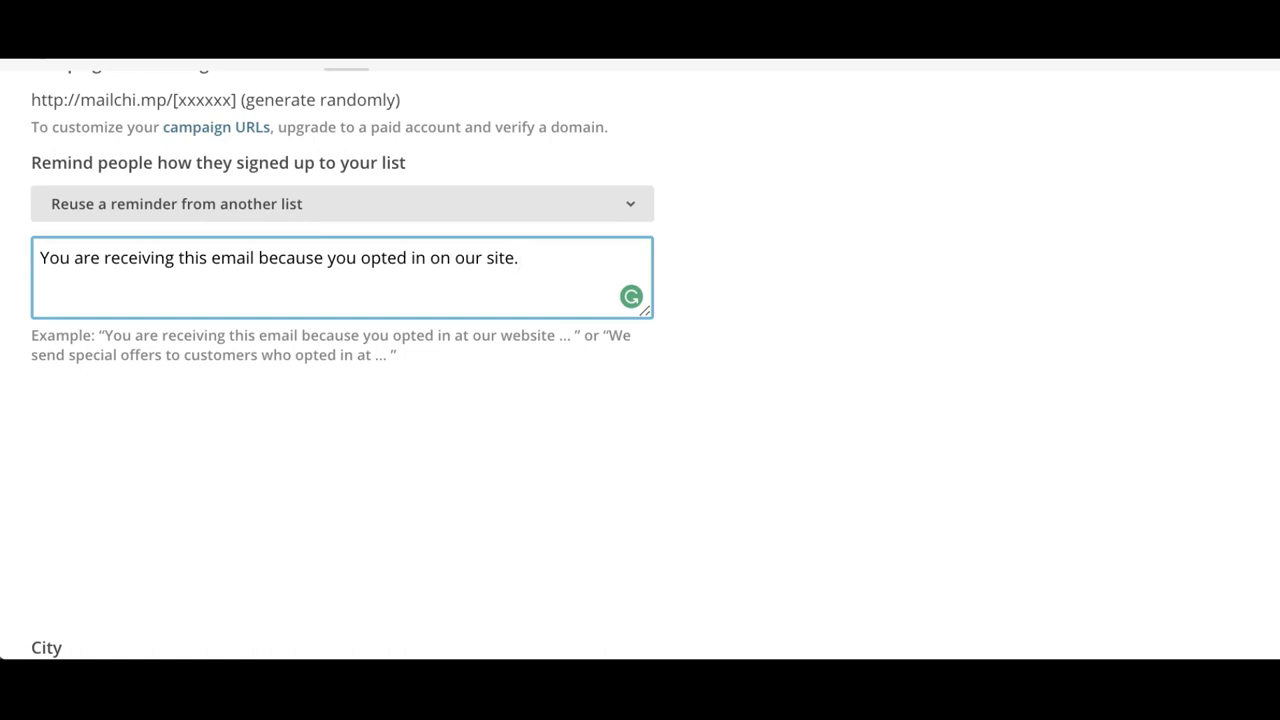
scroll(640, 365, down, 1)
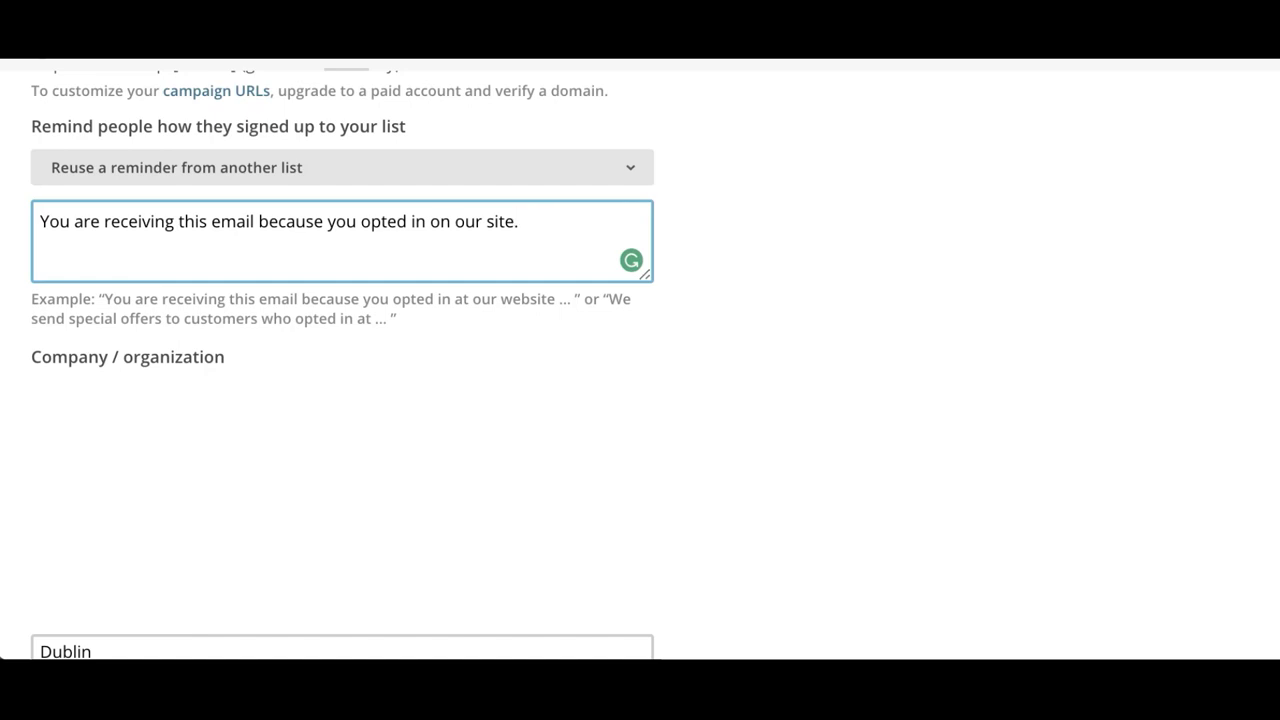
scroll(156, 495, down, 1)
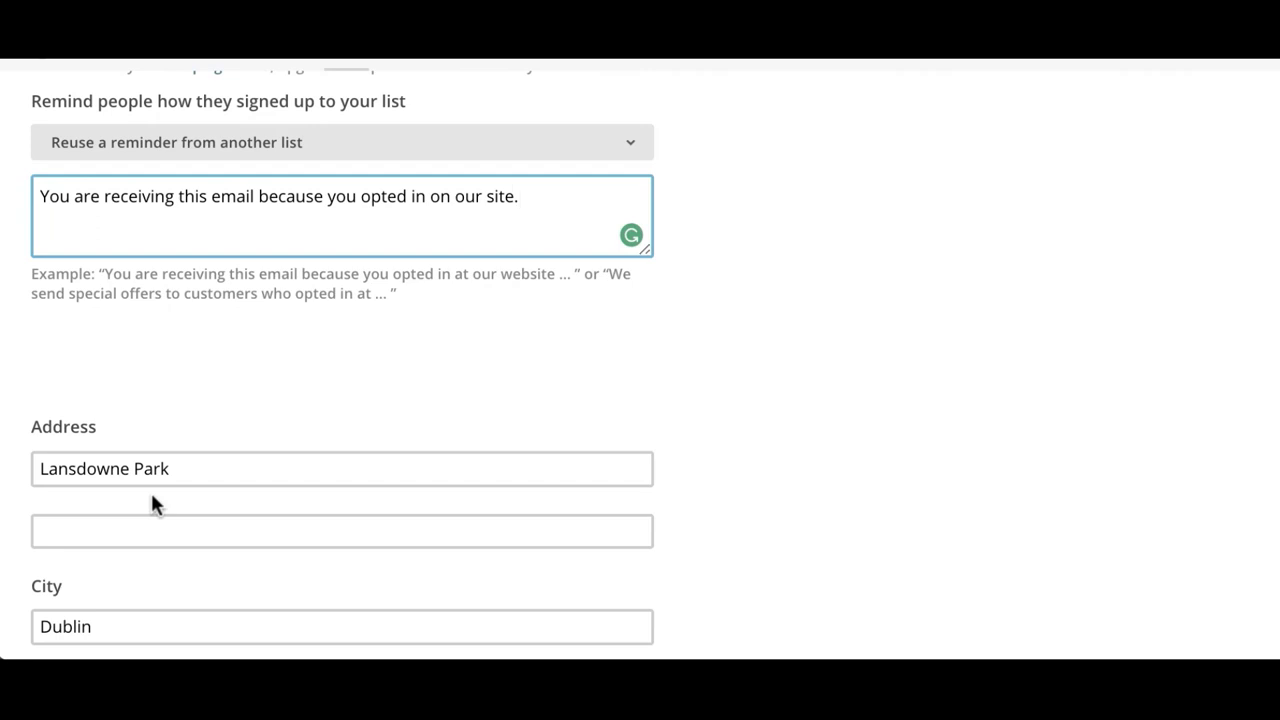
scroll(120, 520, down, 5)
click(88, 542)
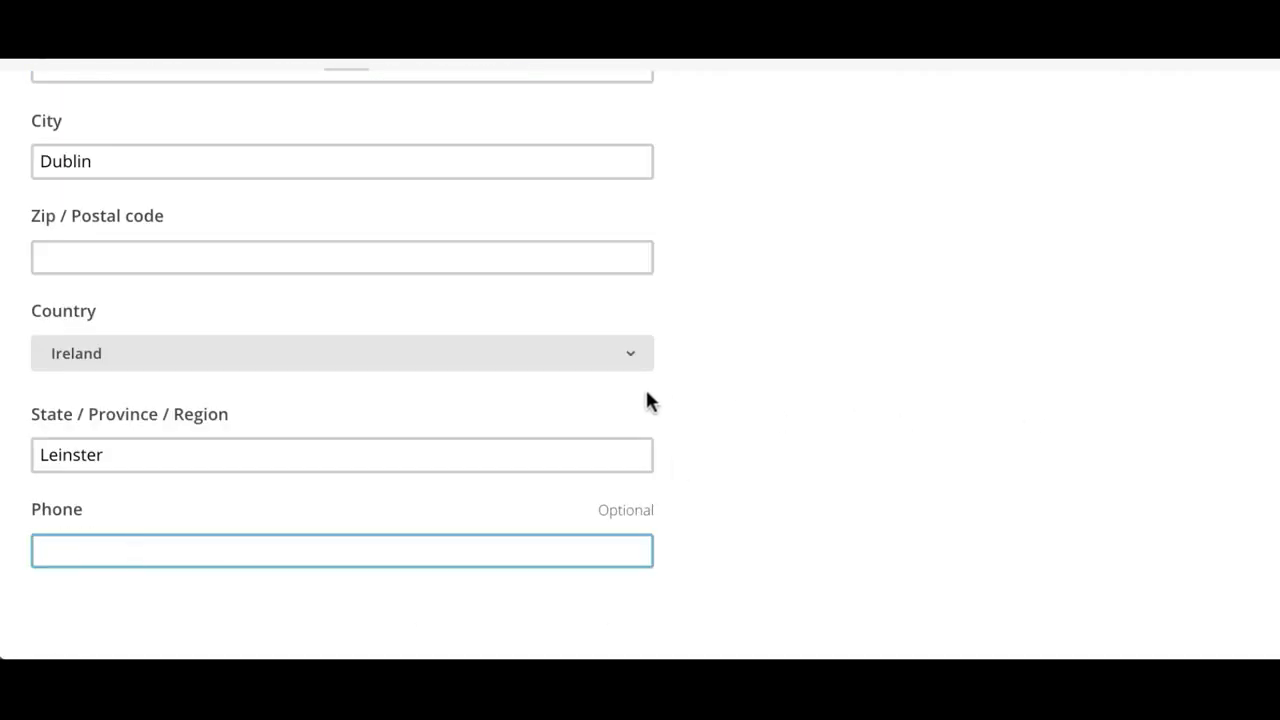
scroll(646, 393, down, 2)
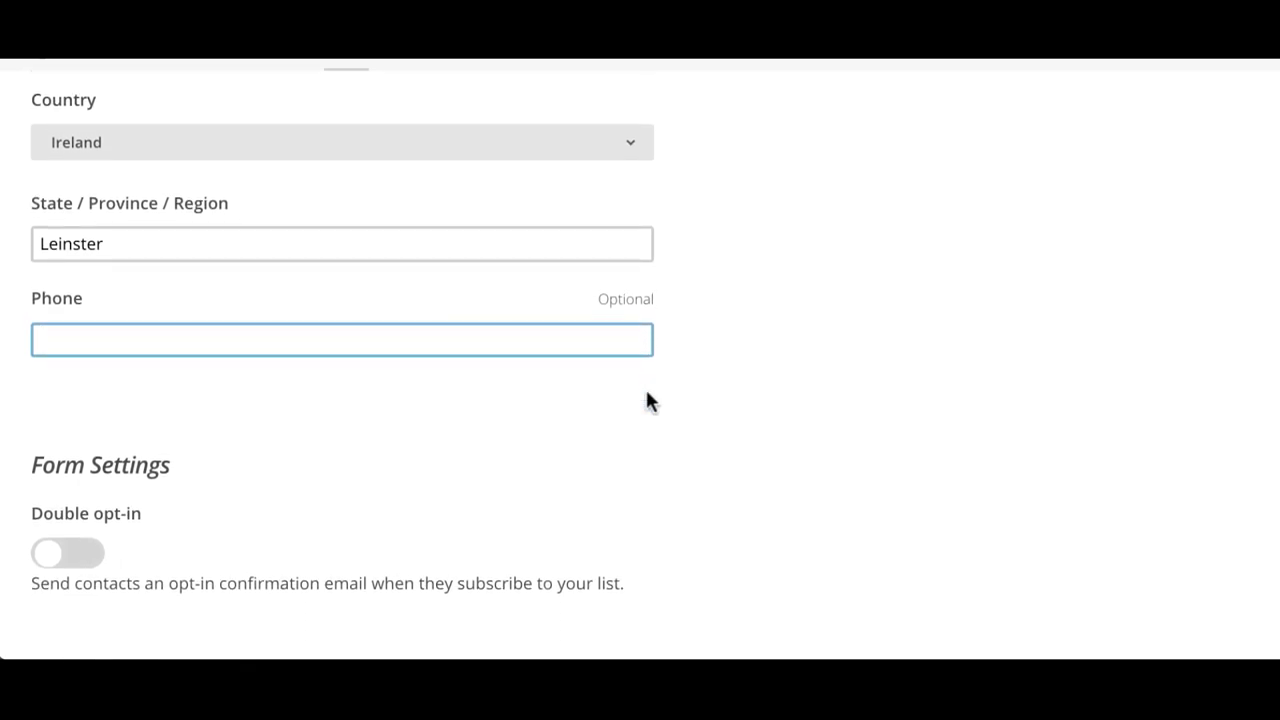
scroll(646, 401, down, 3)
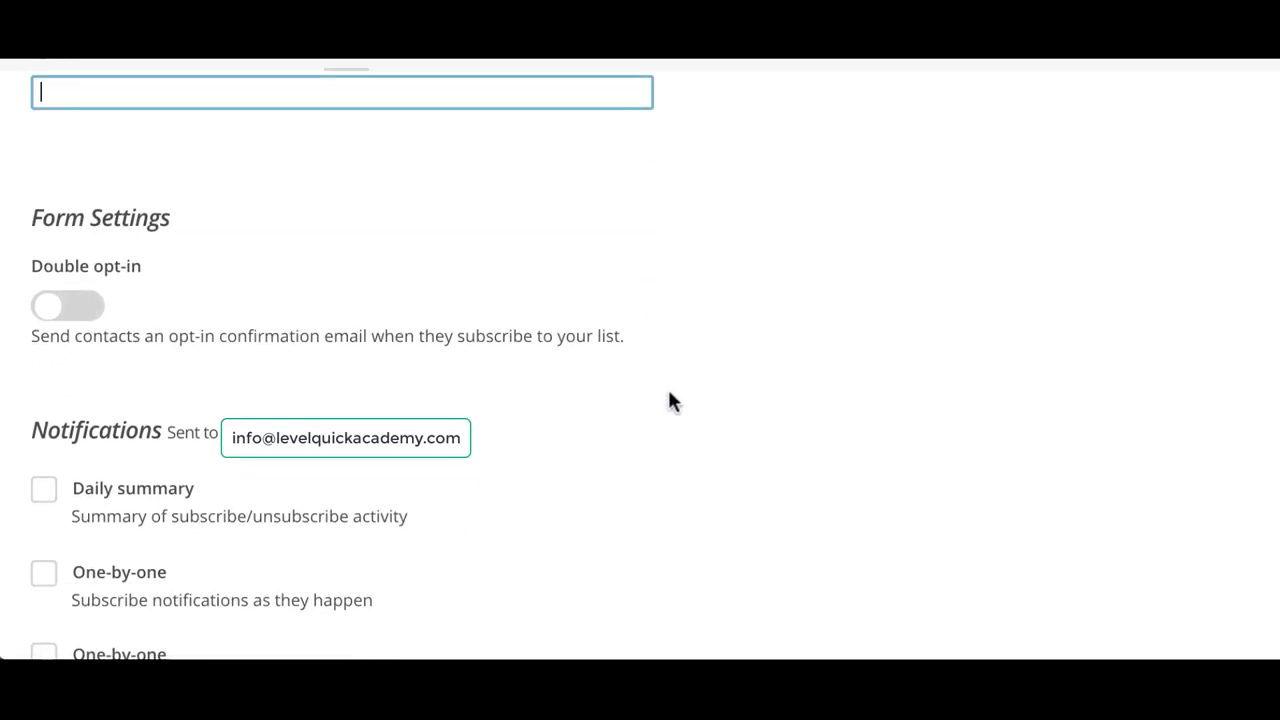
scroll(662, 398, down, 1)
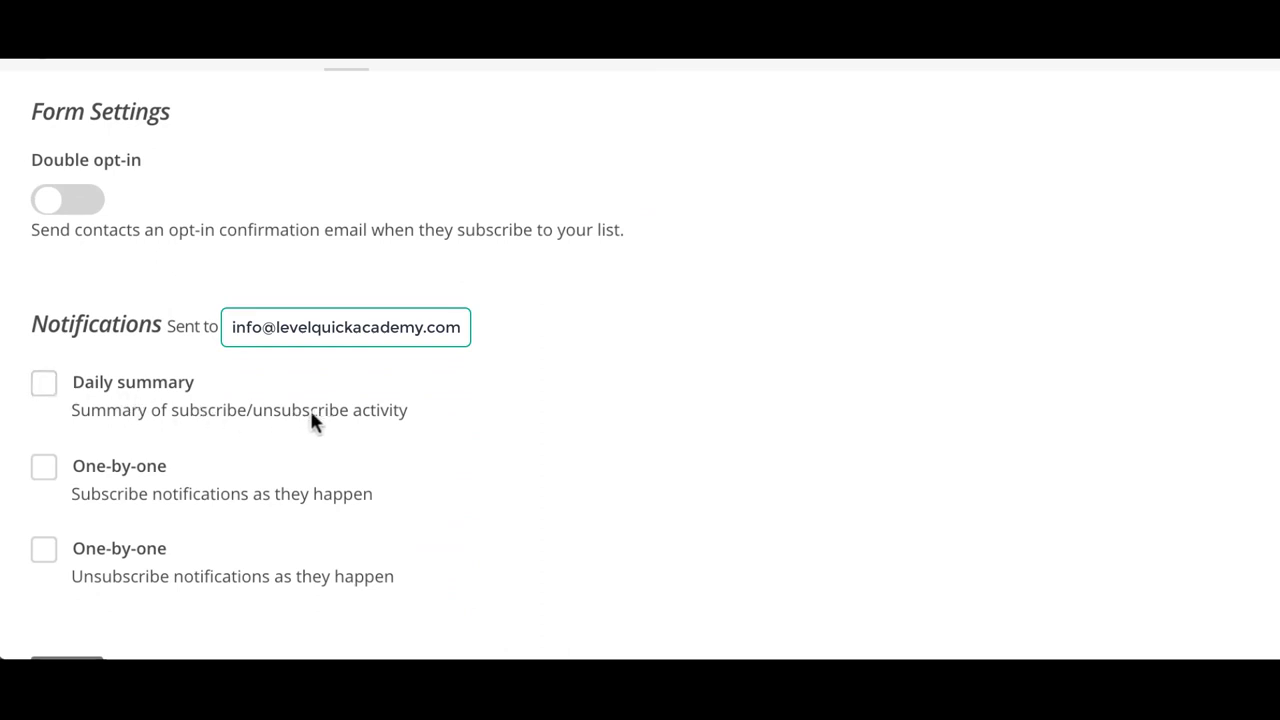
scroll(496, 414, down, 1)
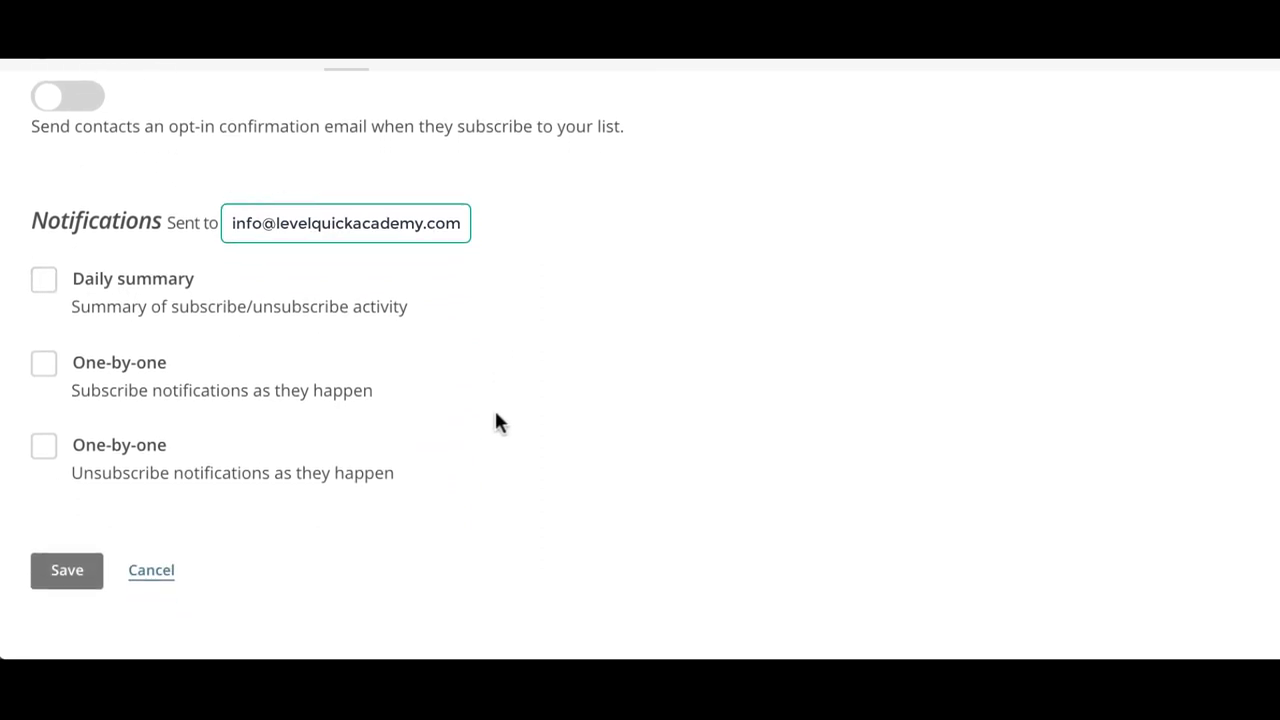
click(90, 585)
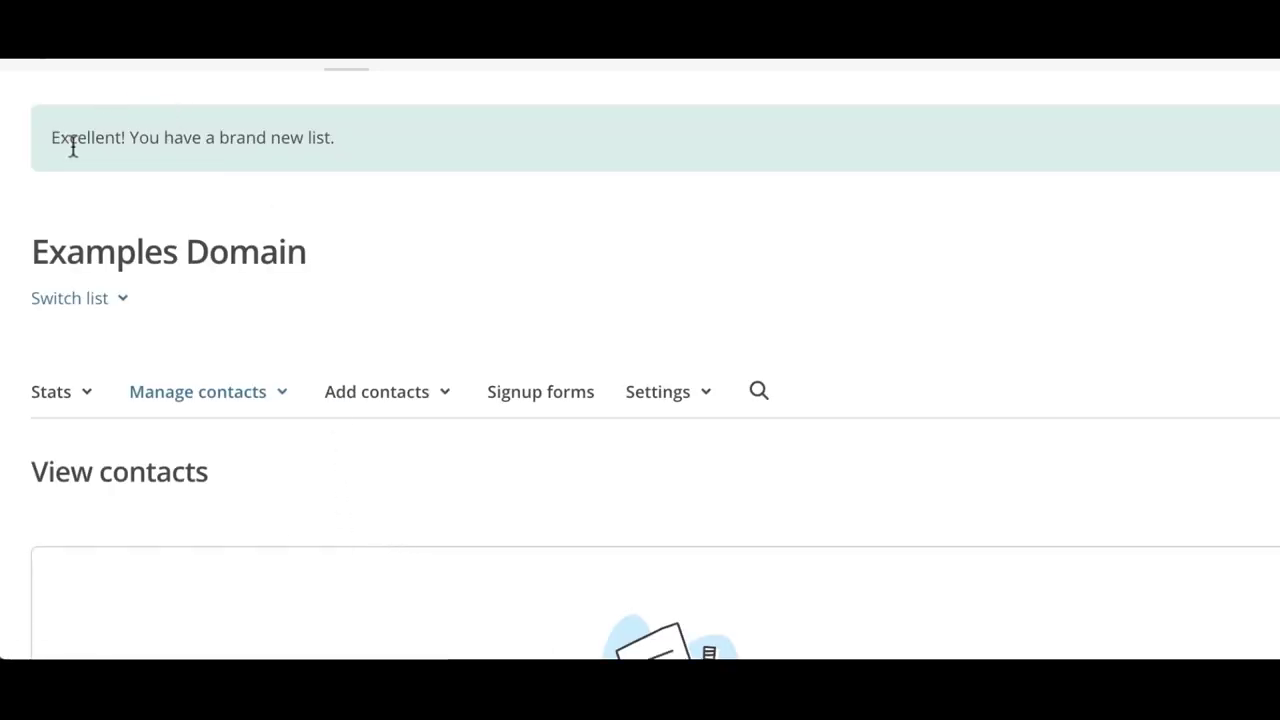
- Search Google in a new tab for verifying email in MailChimp and read the start of the Verify a Domain article
scroll(378, 143, down, 4)
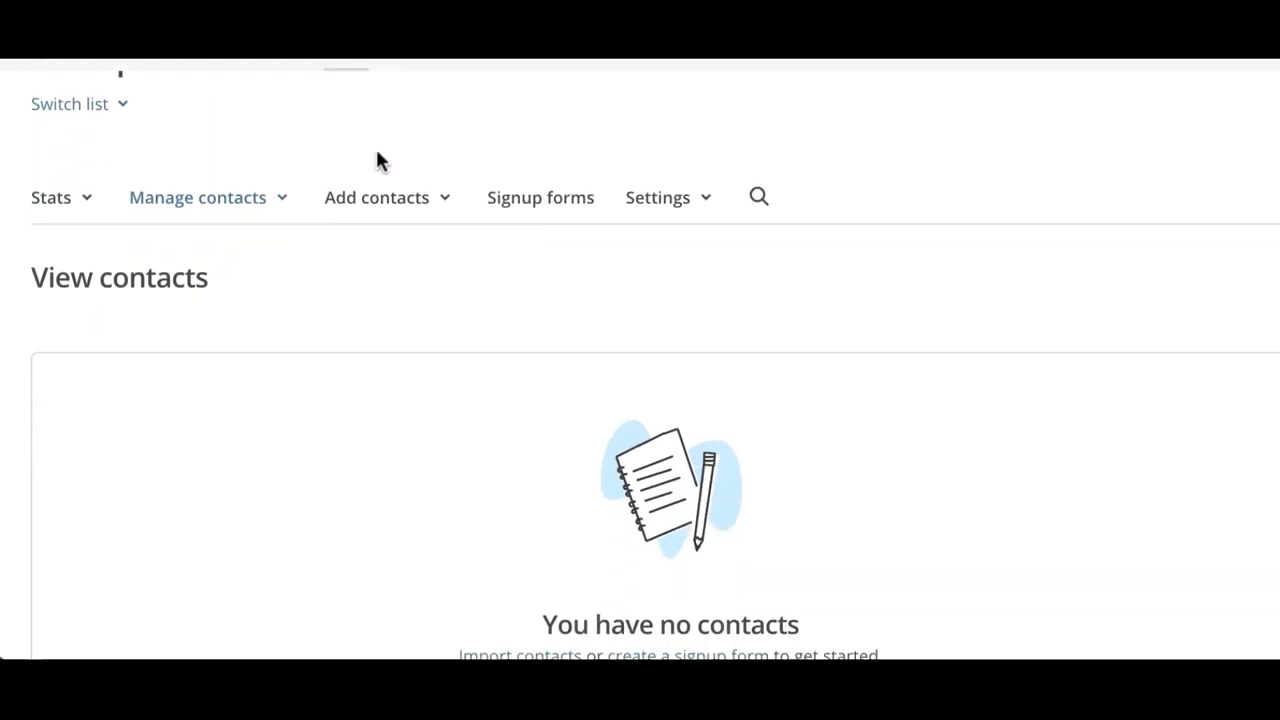
scroll(378, 160, up, 1)
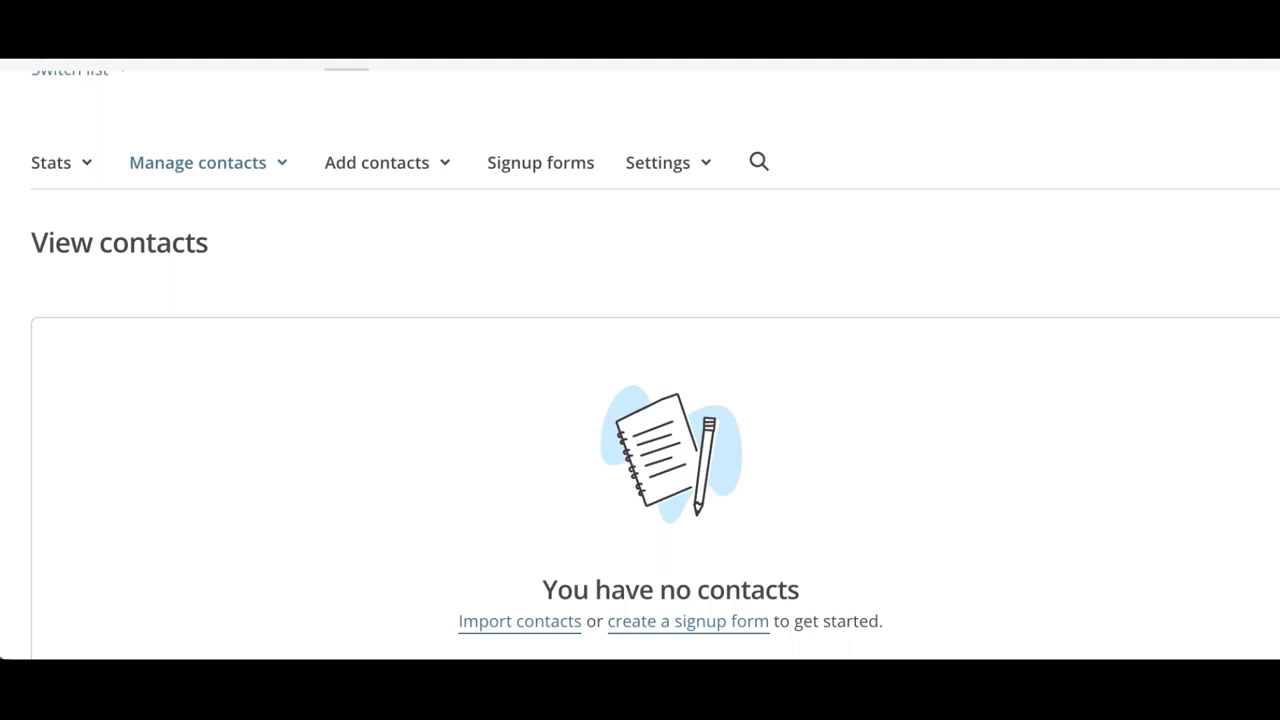
key(ctrl+t)
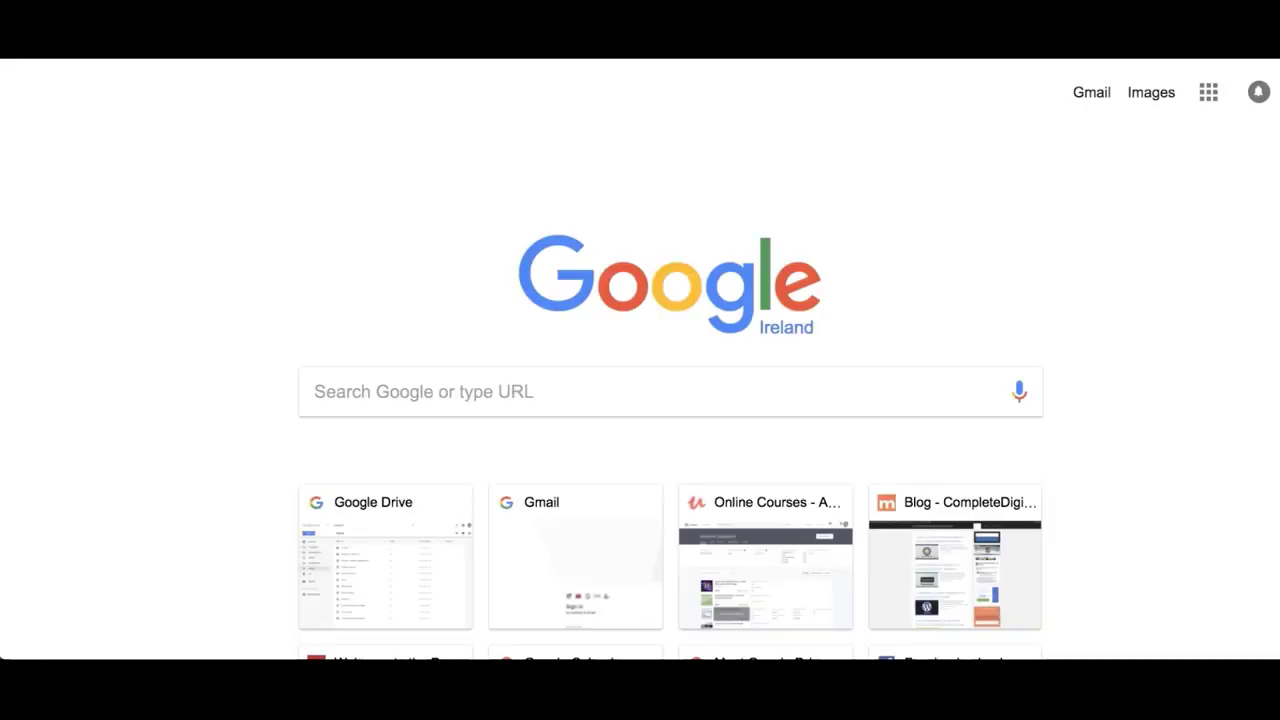
text(very)
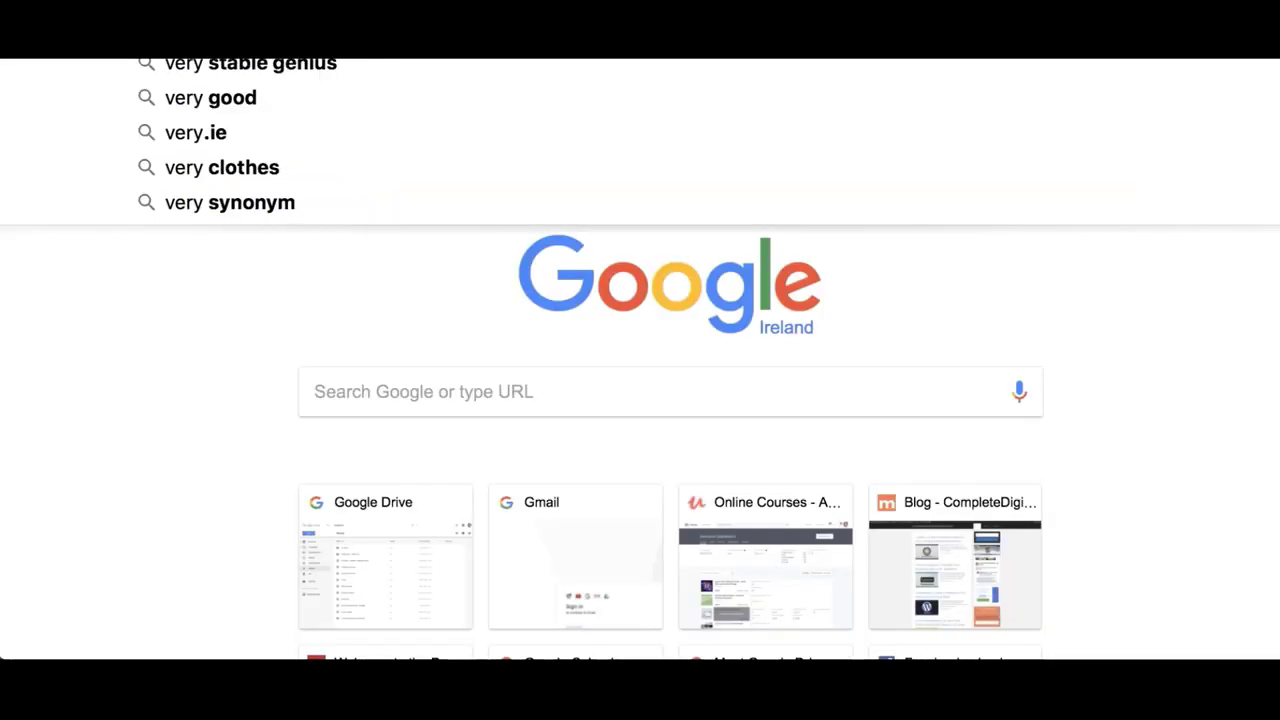
key(BackSpace)
key(Return)
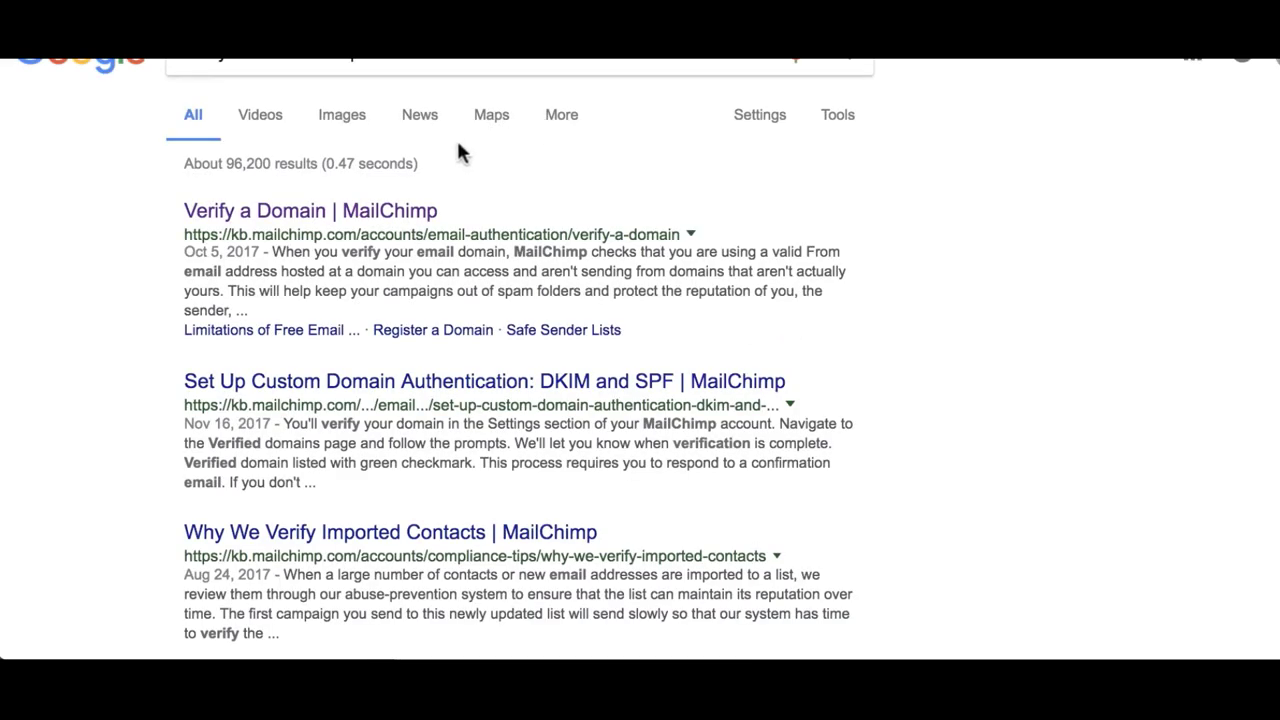
click(310, 213)
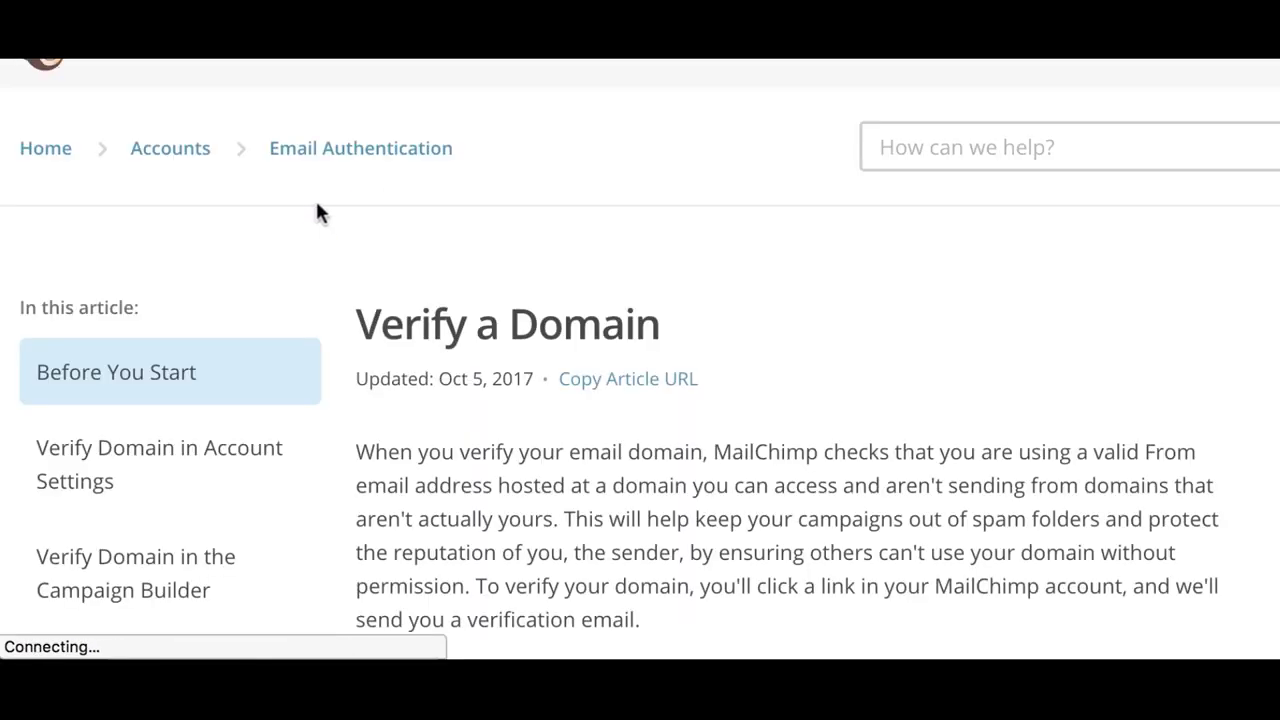
scroll(594, 245, down, 3)
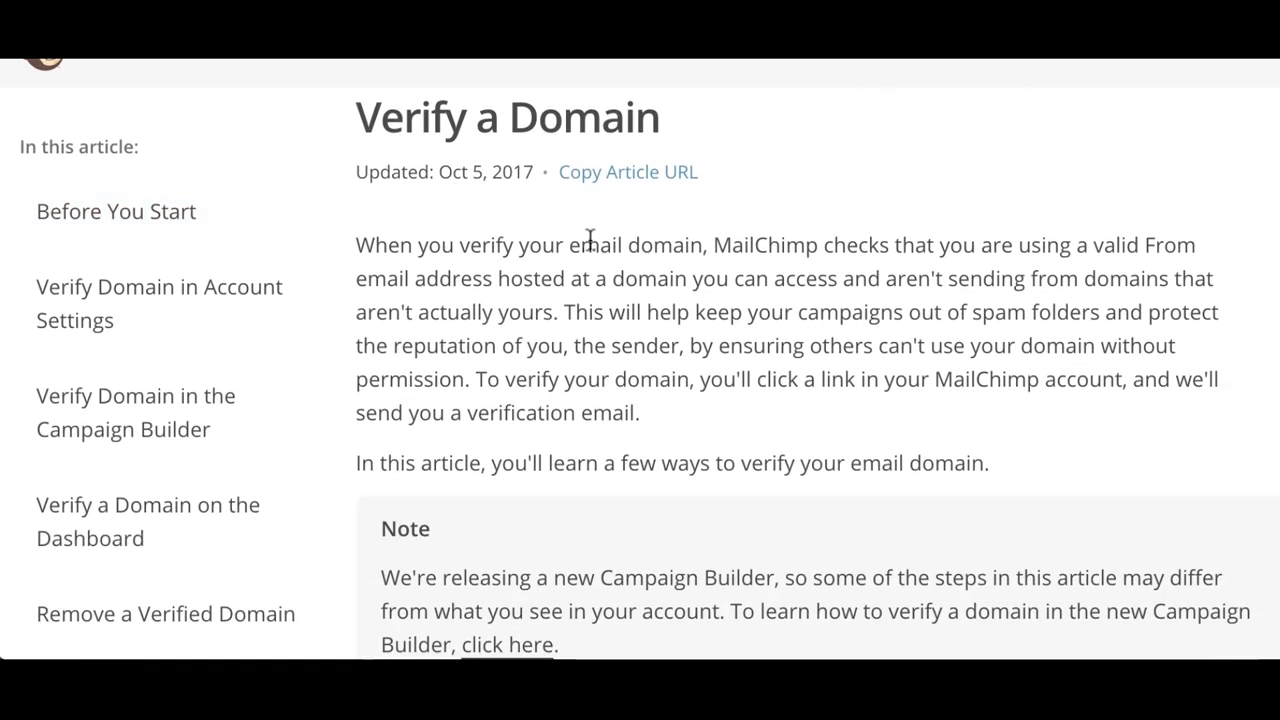
scroll(594, 241, down, 1)
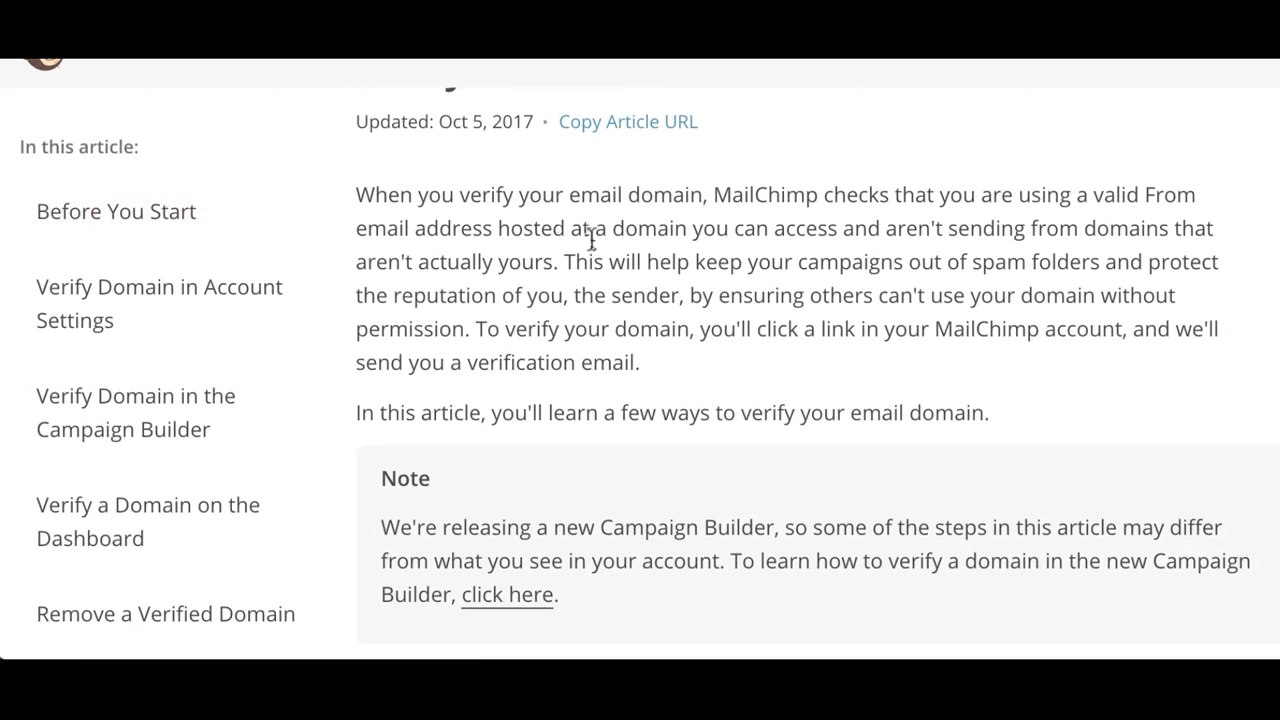
- Read the note and the Before You Start section of the Verify a Domain article
scroll(592, 240, down, 4)
scroll(592, 245, down, 5)
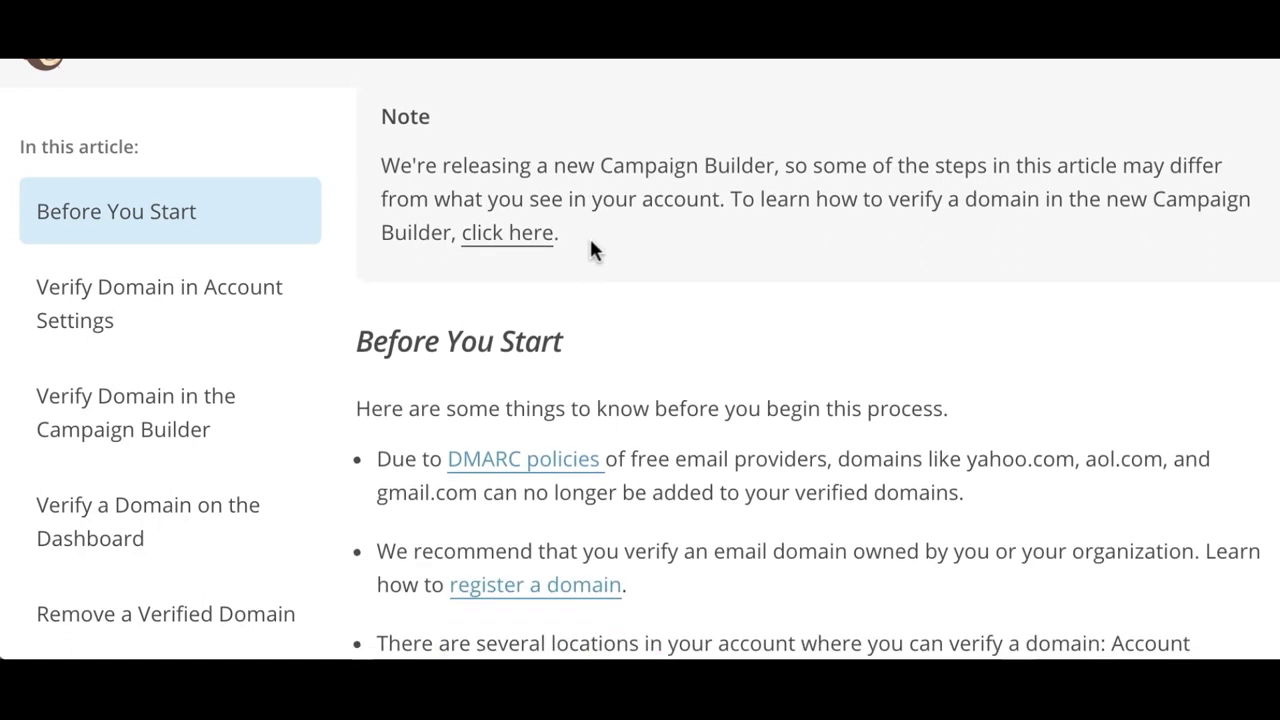
scroll(594, 250, down, 9)
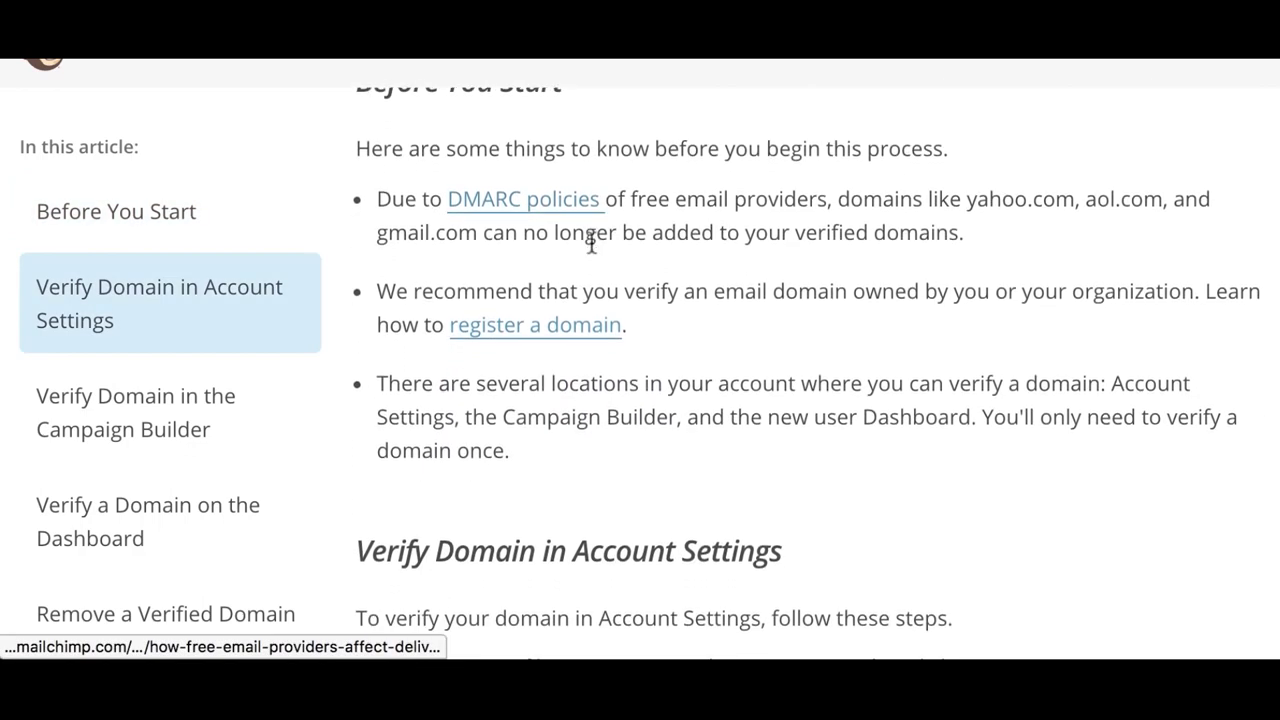
scroll(592, 252, down, 1)
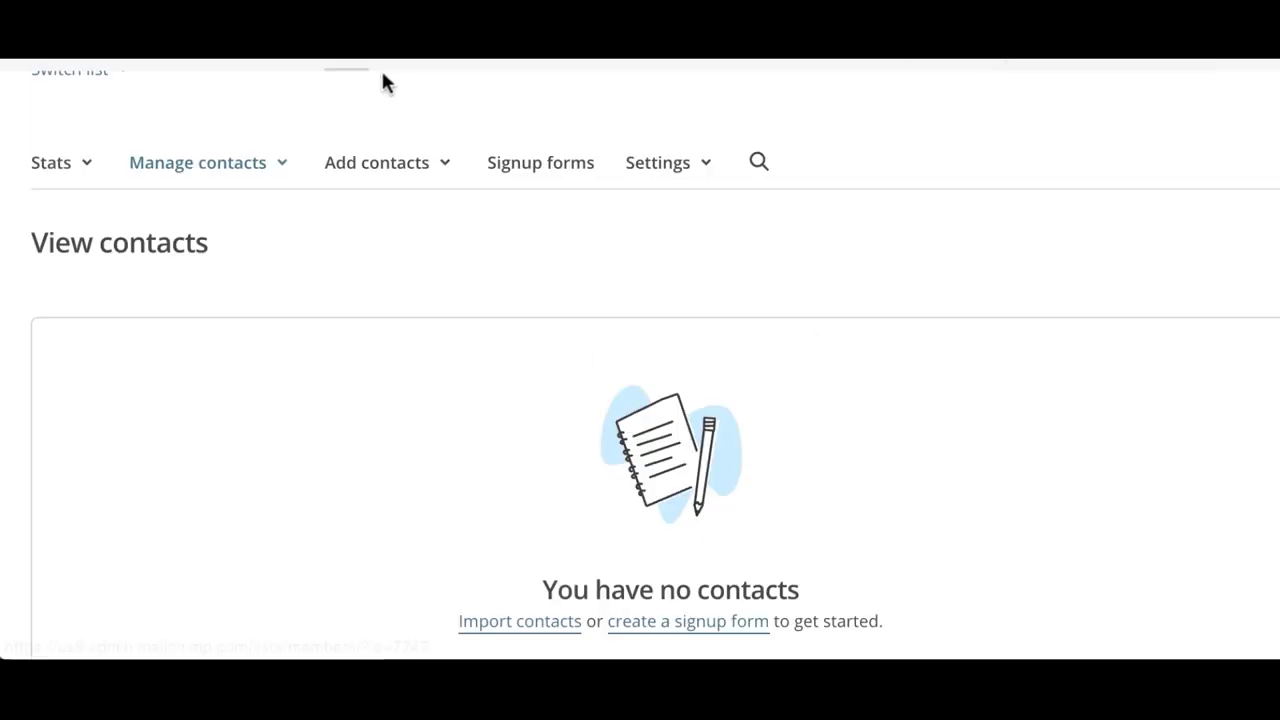
- Open the list name and campaign defaults of the new list and send a domain verification email to the default From address
click(640, 172)
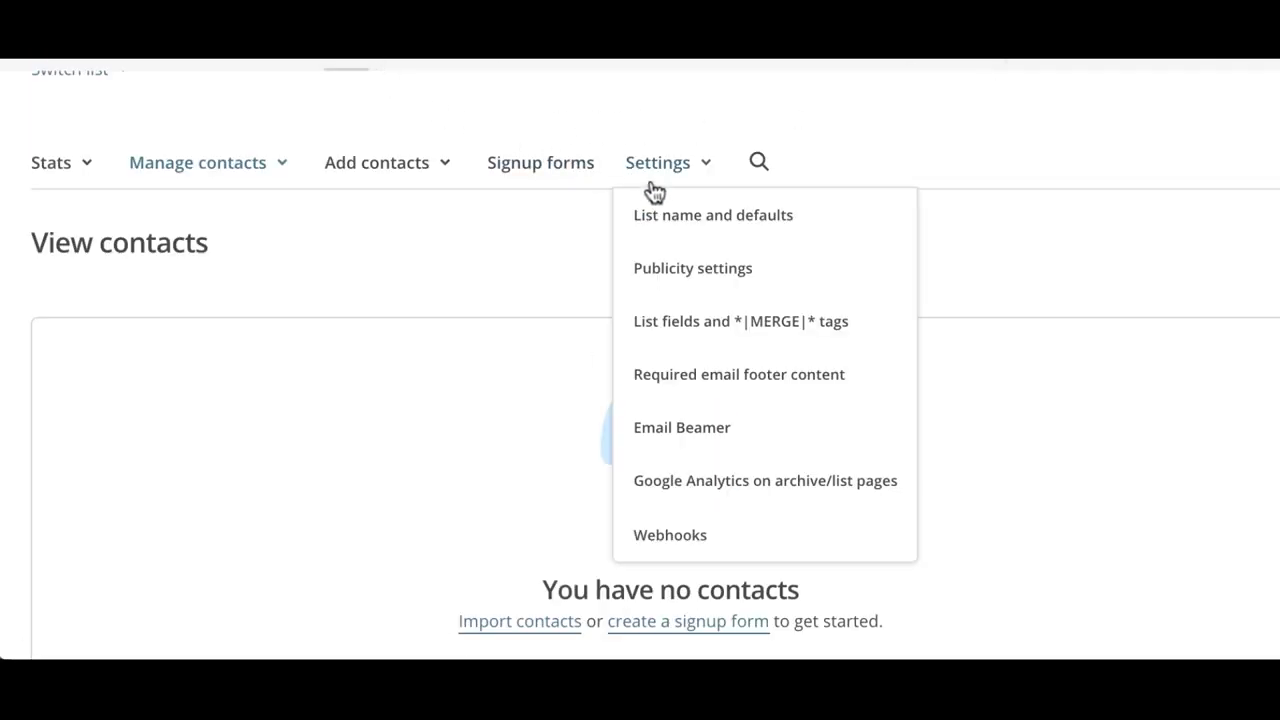
click(660, 217)
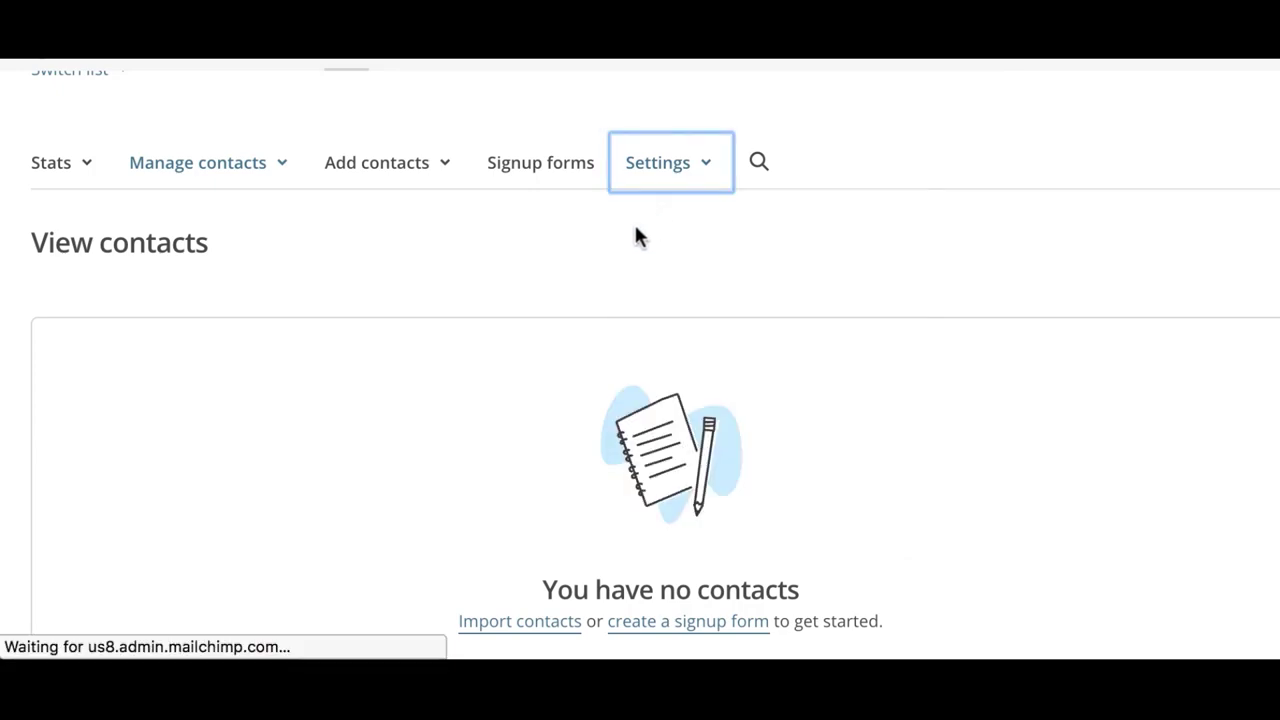
scroll(515, 300, down, 1)
scroll(515, 300, down, 7)
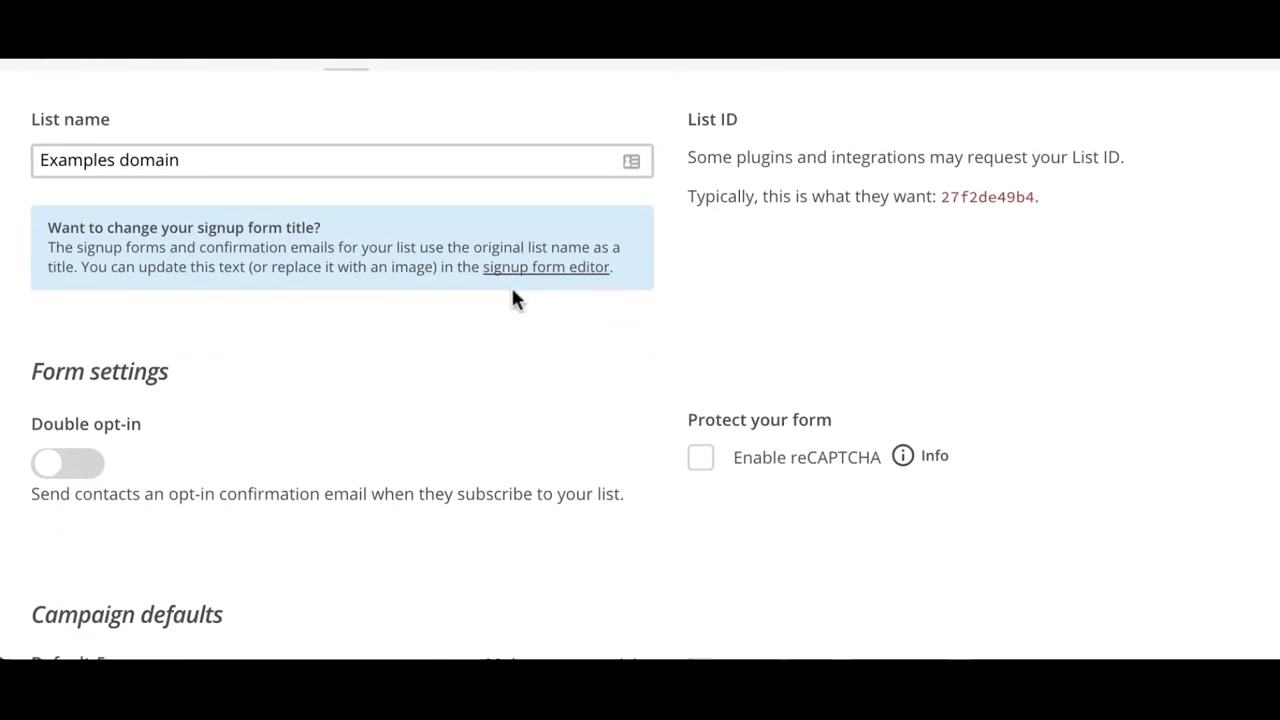
scroll(515, 298, down, 2)
scroll(515, 298, up, 2)
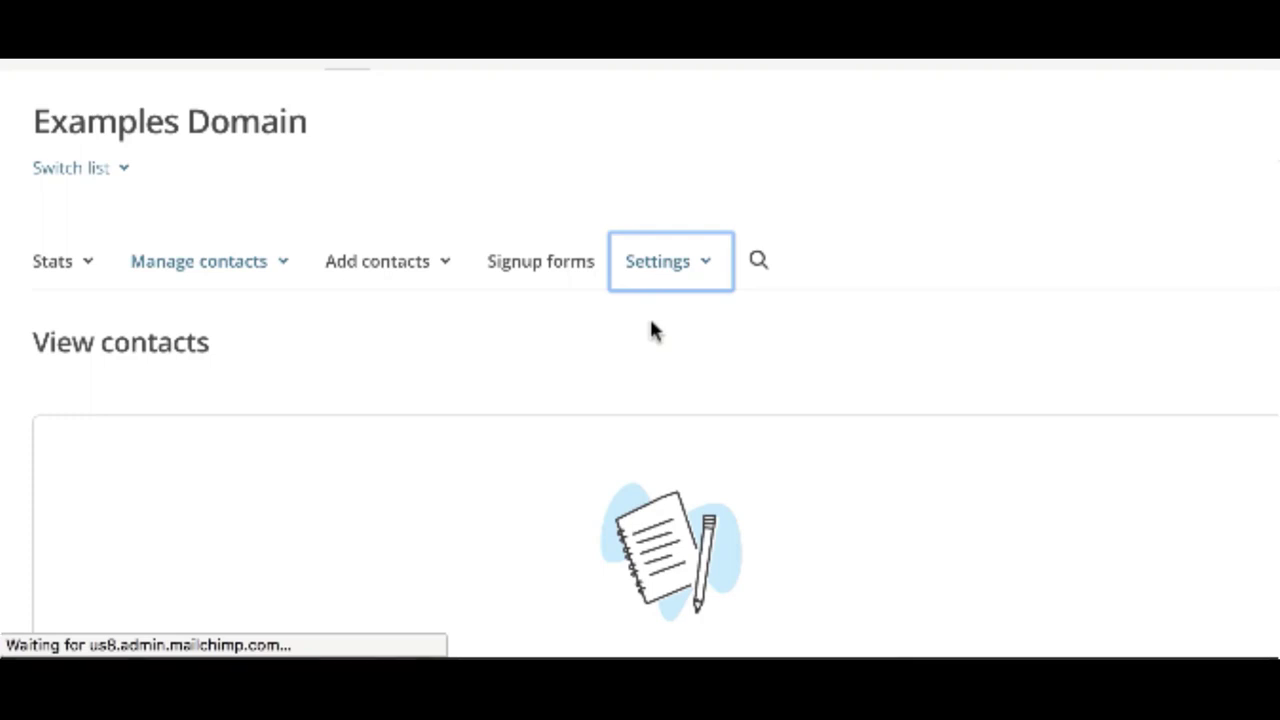
scroll(537, 343, down, 5)
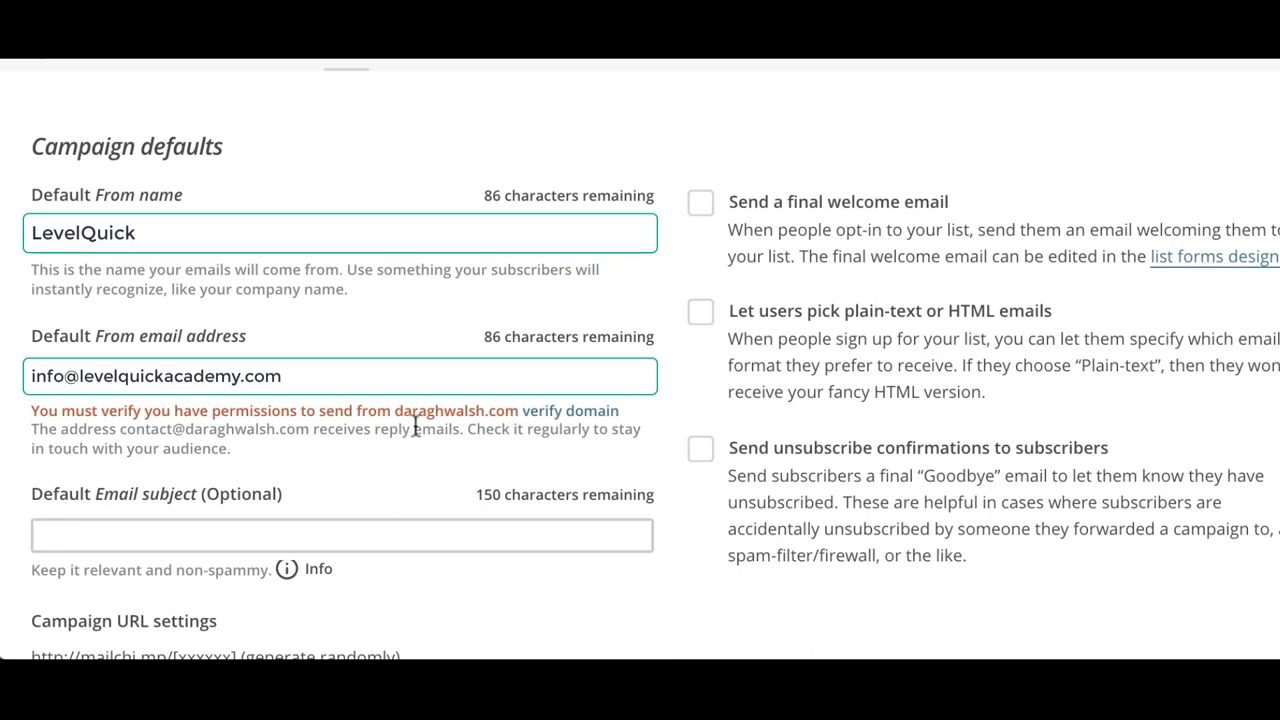
click(540, 426)
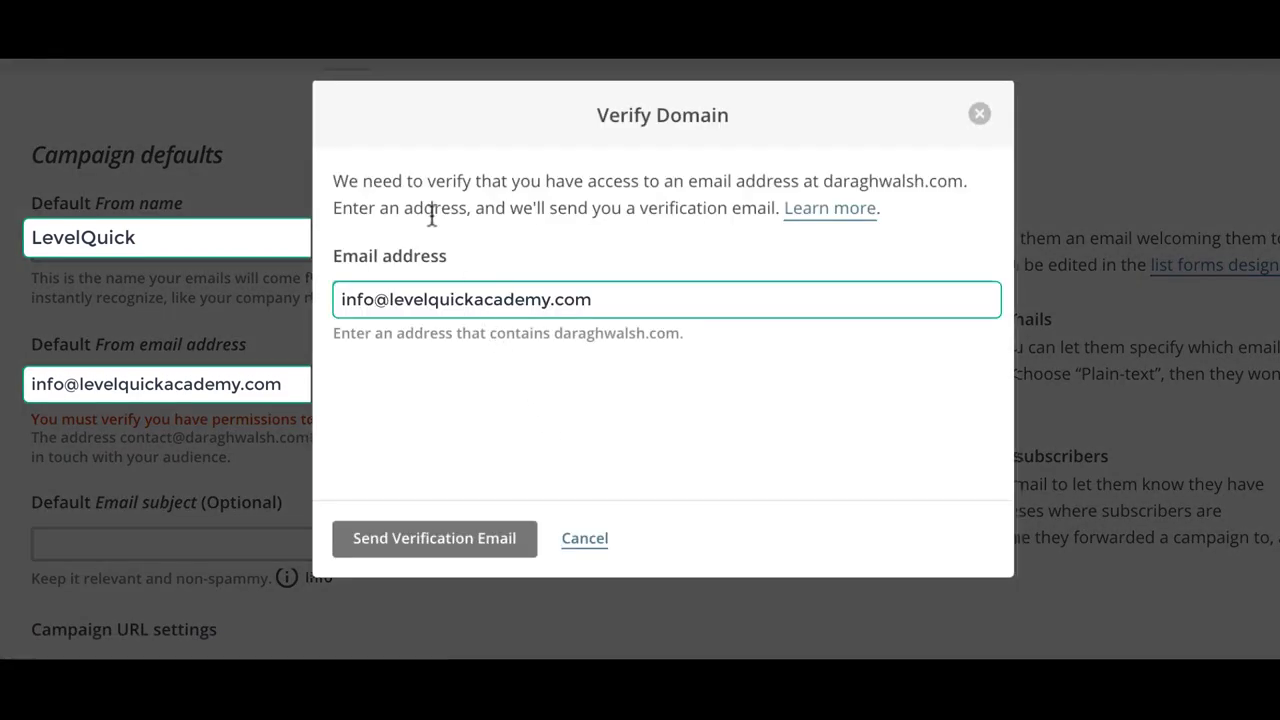
click(411, 552)
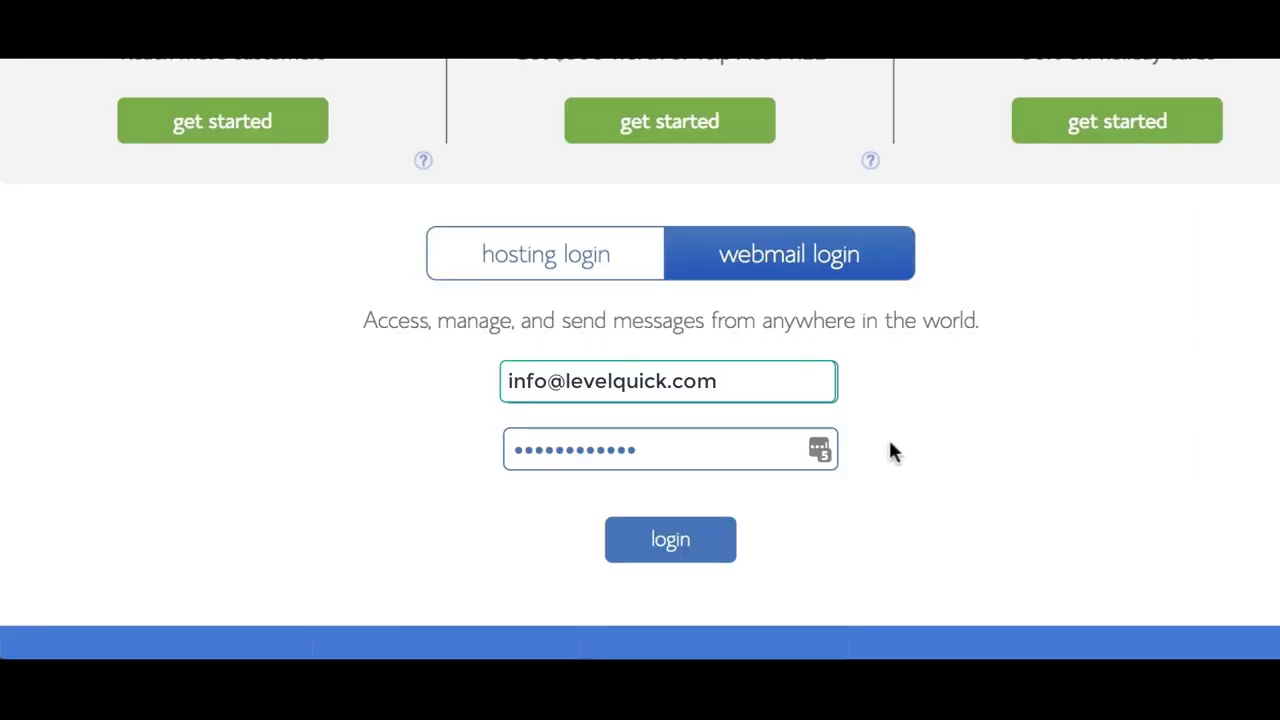
- Switch to the Bluehost webmail login and log in with the business e-mail account already filled in
scroll(893, 441, up, 3)
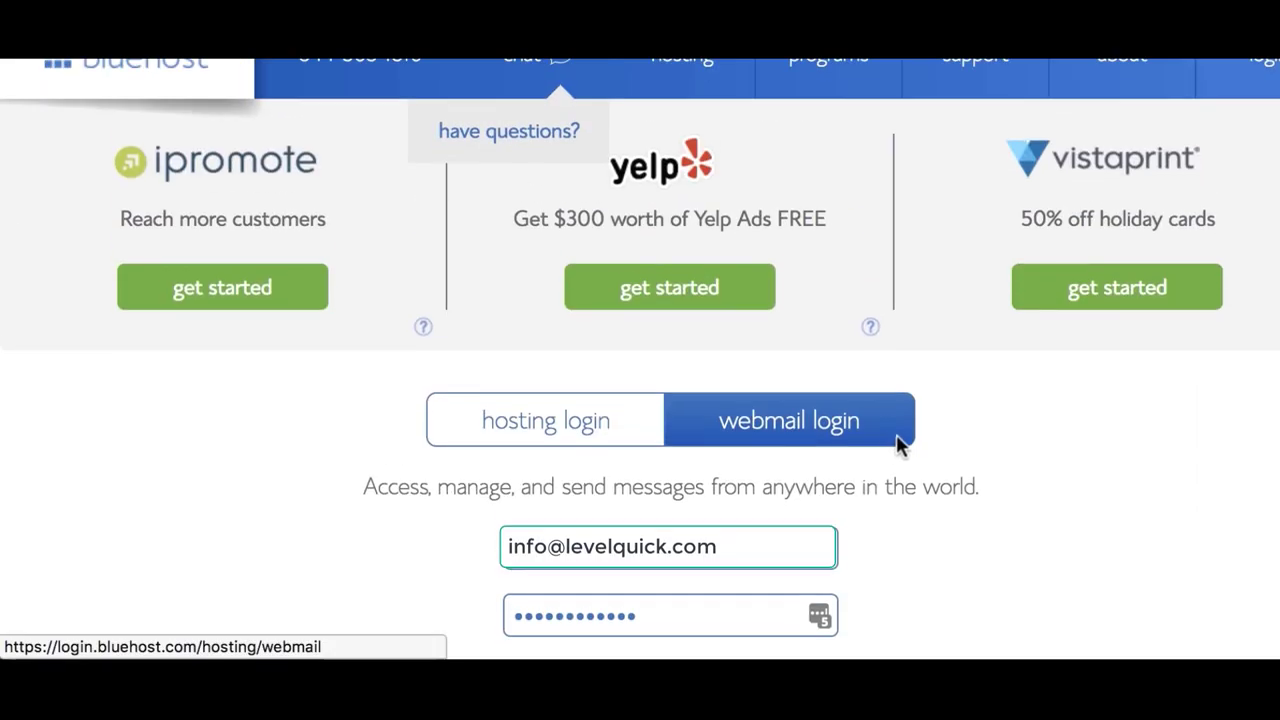
scroll(897, 445, down, 1)
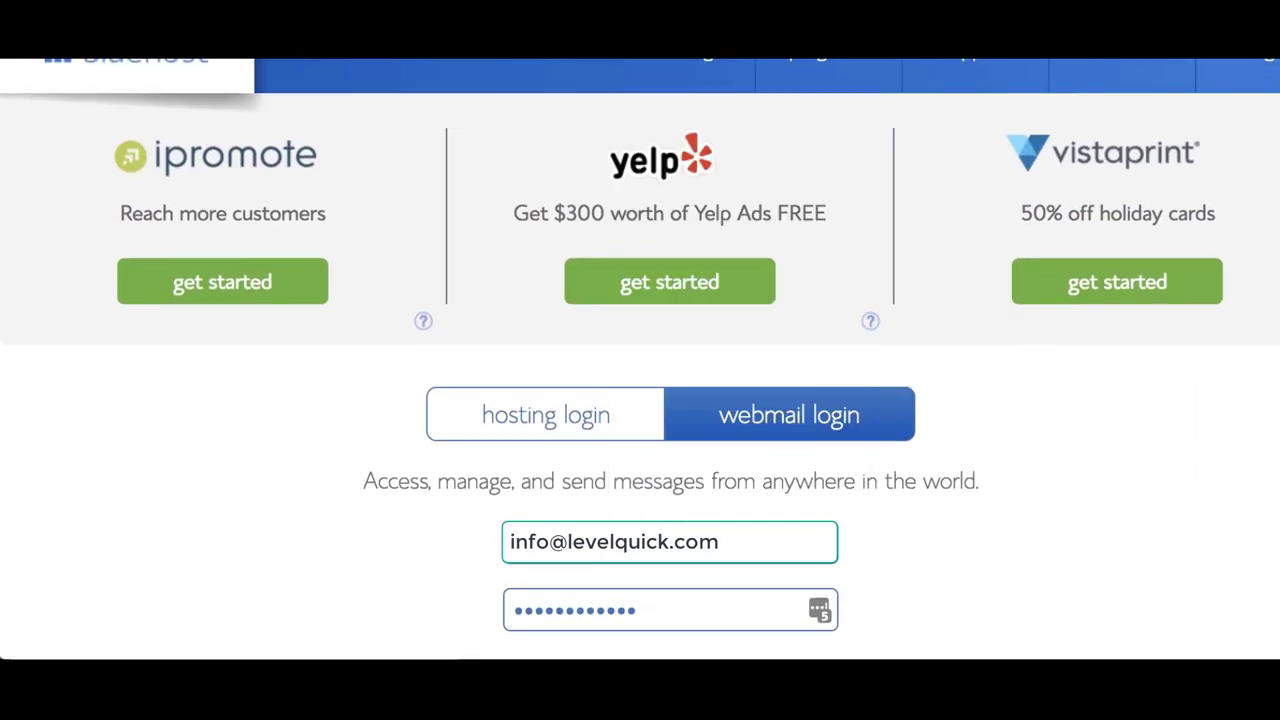
scroll(1011, 544, down, 1)
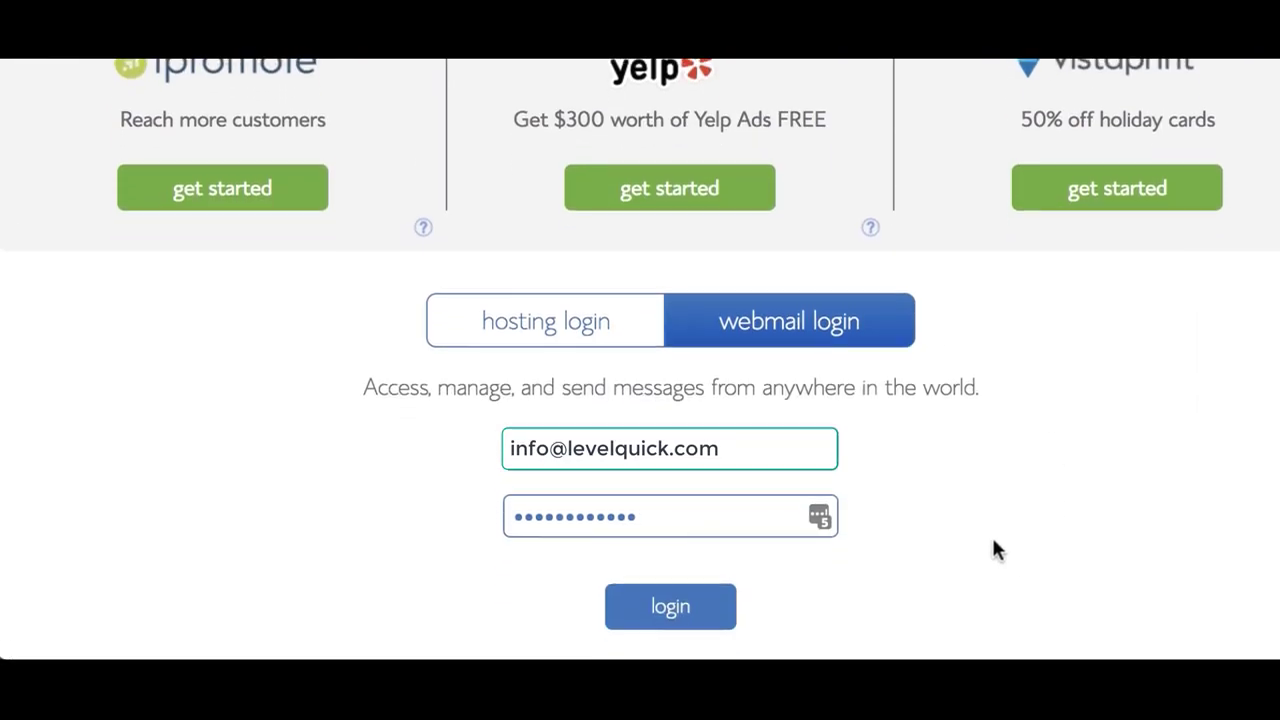
click(672, 612)
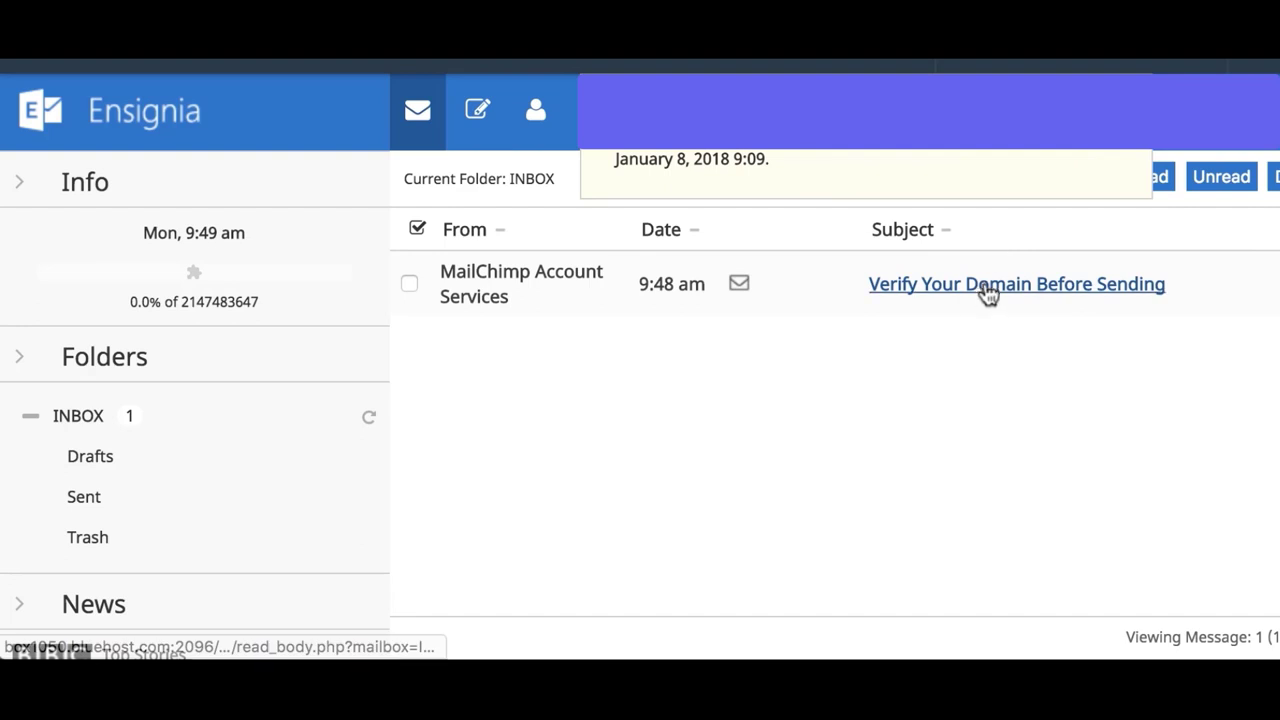
- Open the "Verify Your Domain Before Sending" message from MailChimp Account Services and copy its verification code
click(988, 292)
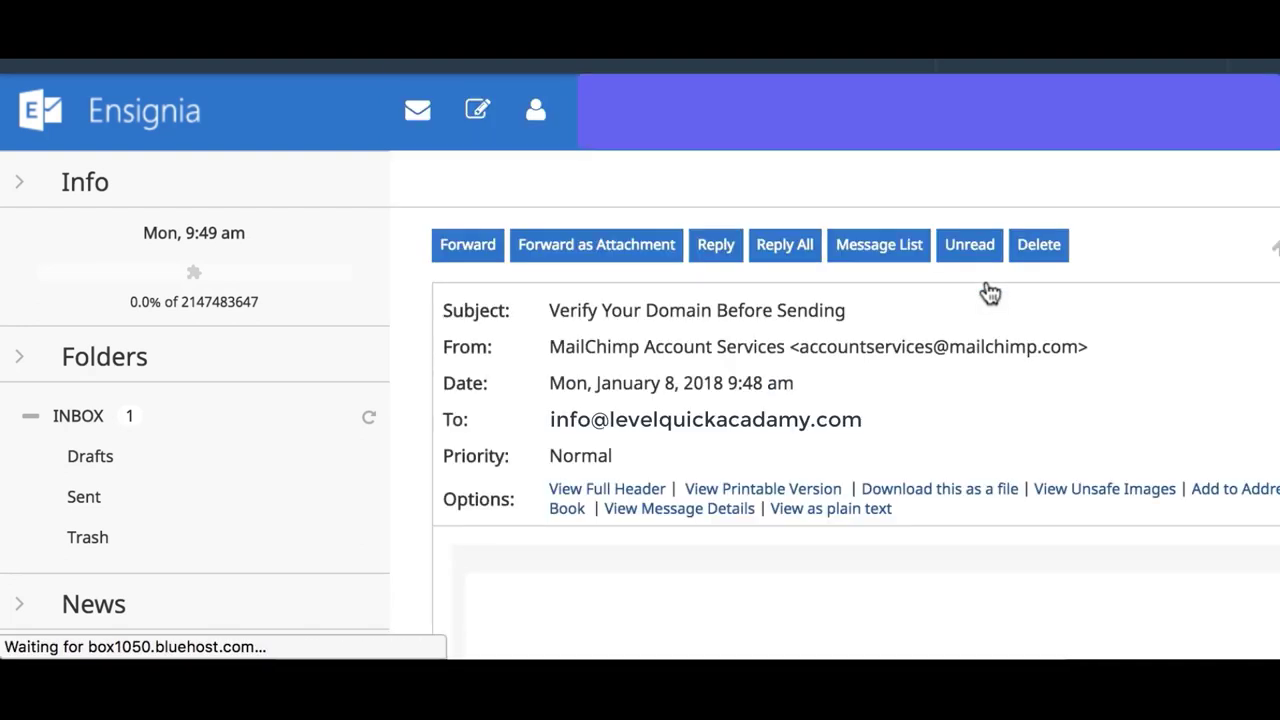
scroll(822, 416, down, 1)
scroll(822, 416, down, 3)
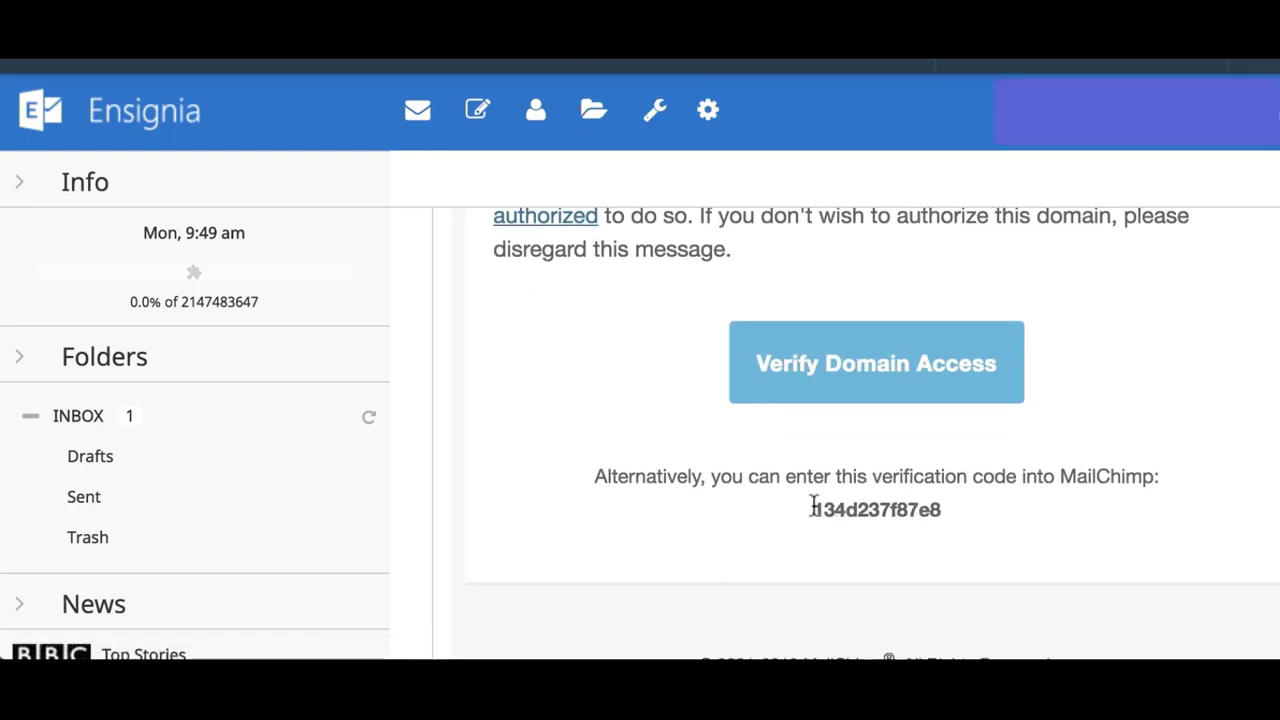
drag(811, 508, 943, 513)
key(ctrl+c)
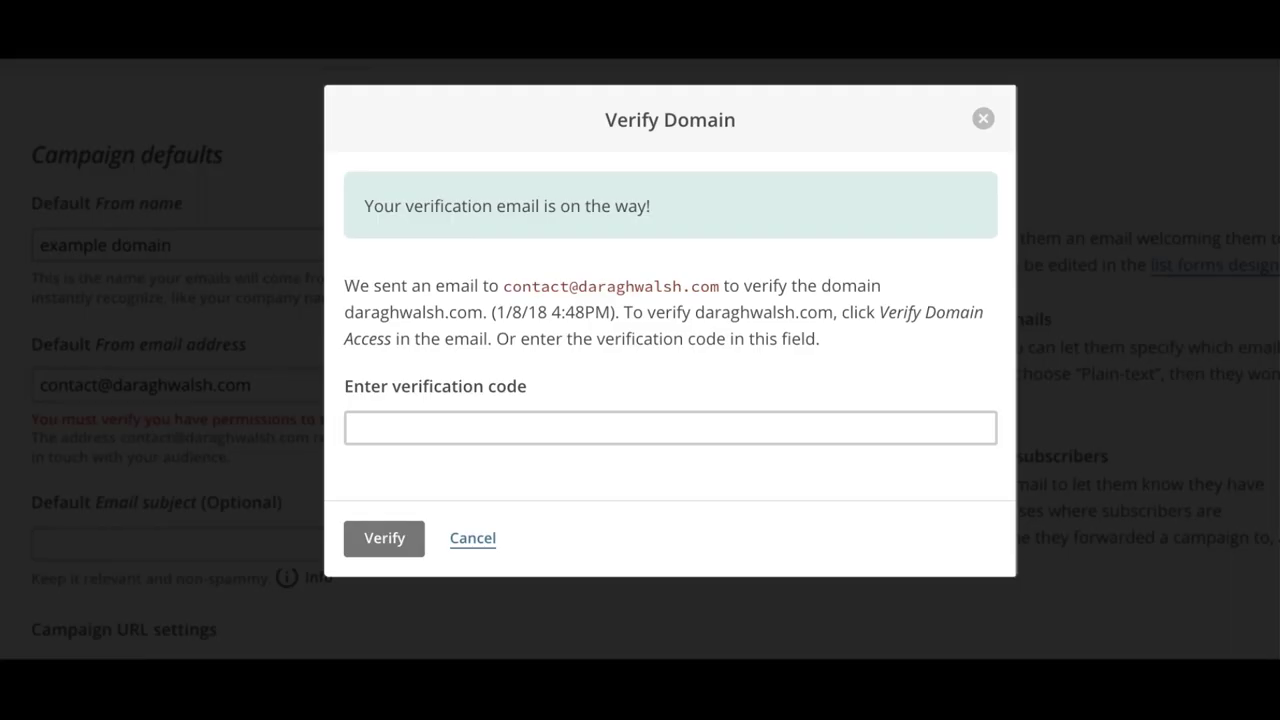
- Paste the verification code into MailChimp's Verify Domain dialog, verify the domain and close the dialog
click(491, 423)
key(ctrl+v)
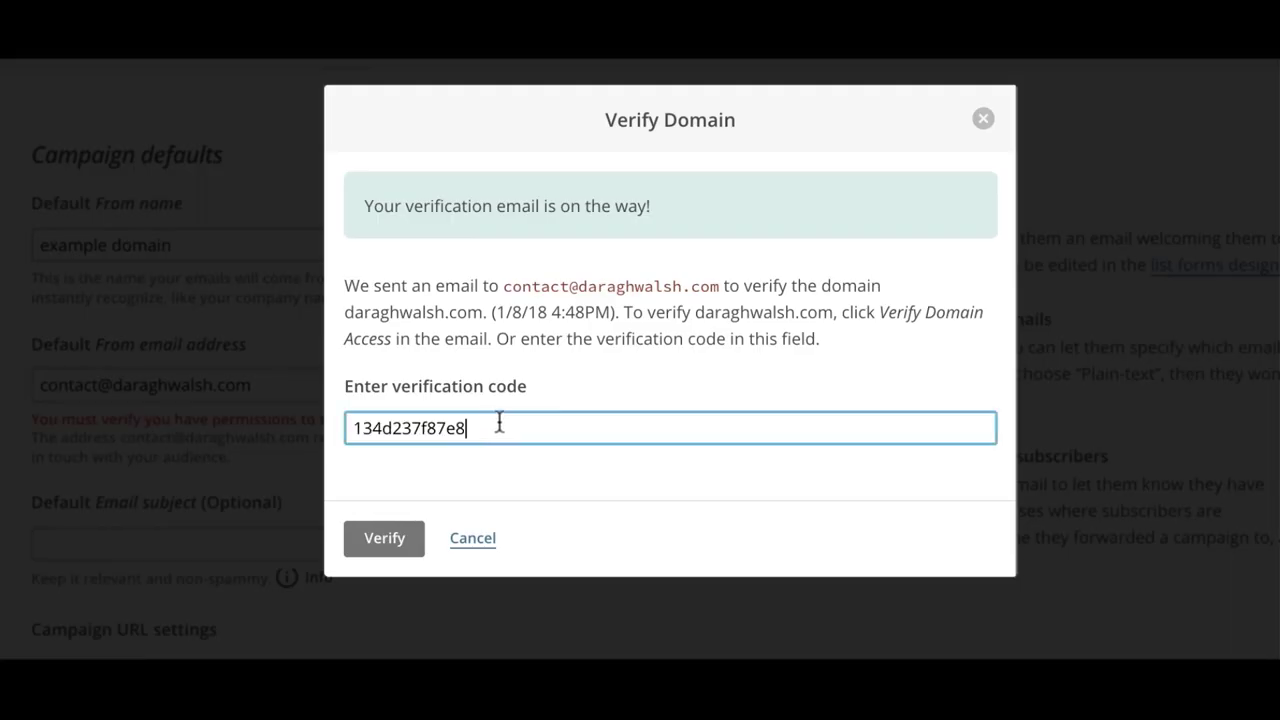
click(388, 539)
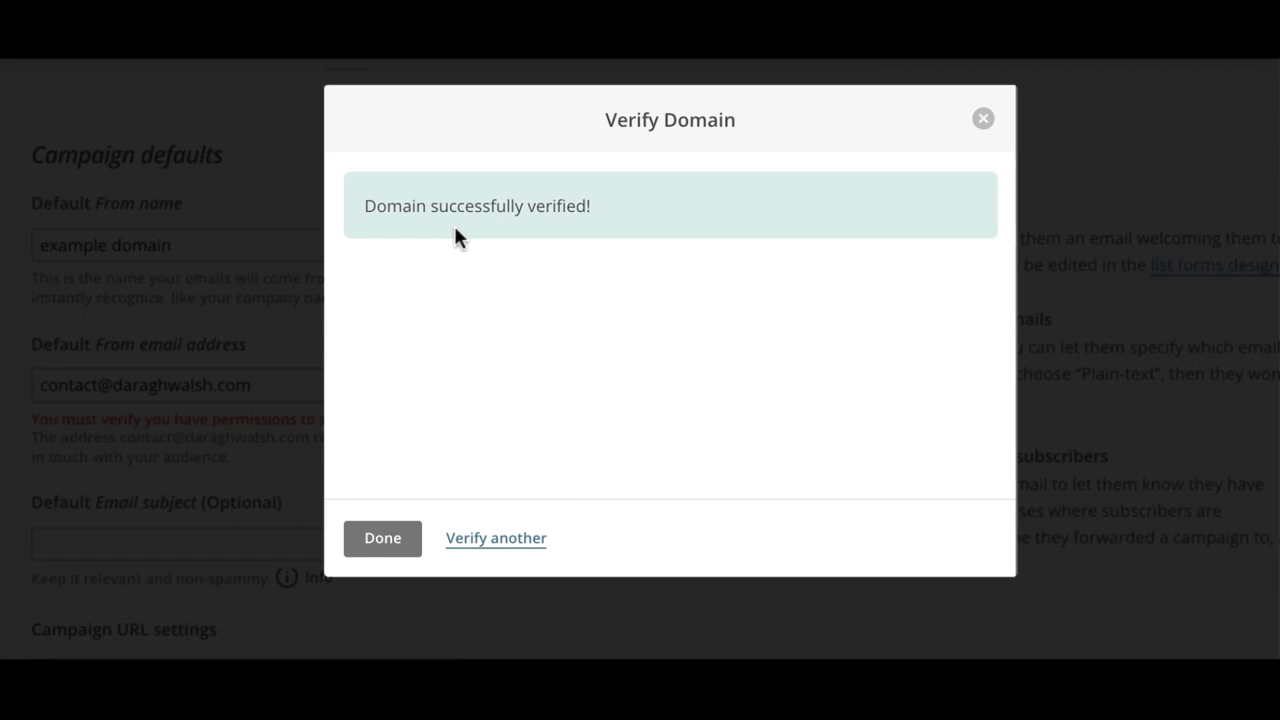
click(389, 545)
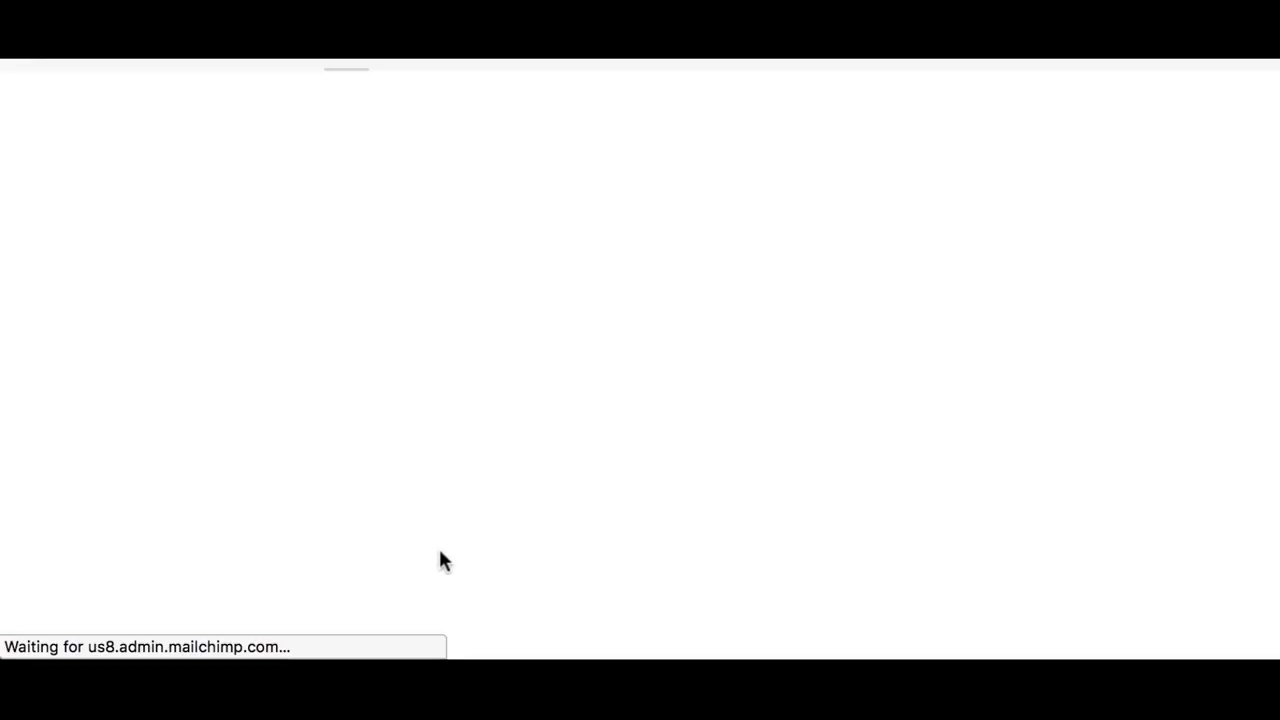
- Check the default From name and From email address in the list's campaign defaults after the domain verification
scroll(380, 372, down, 3)
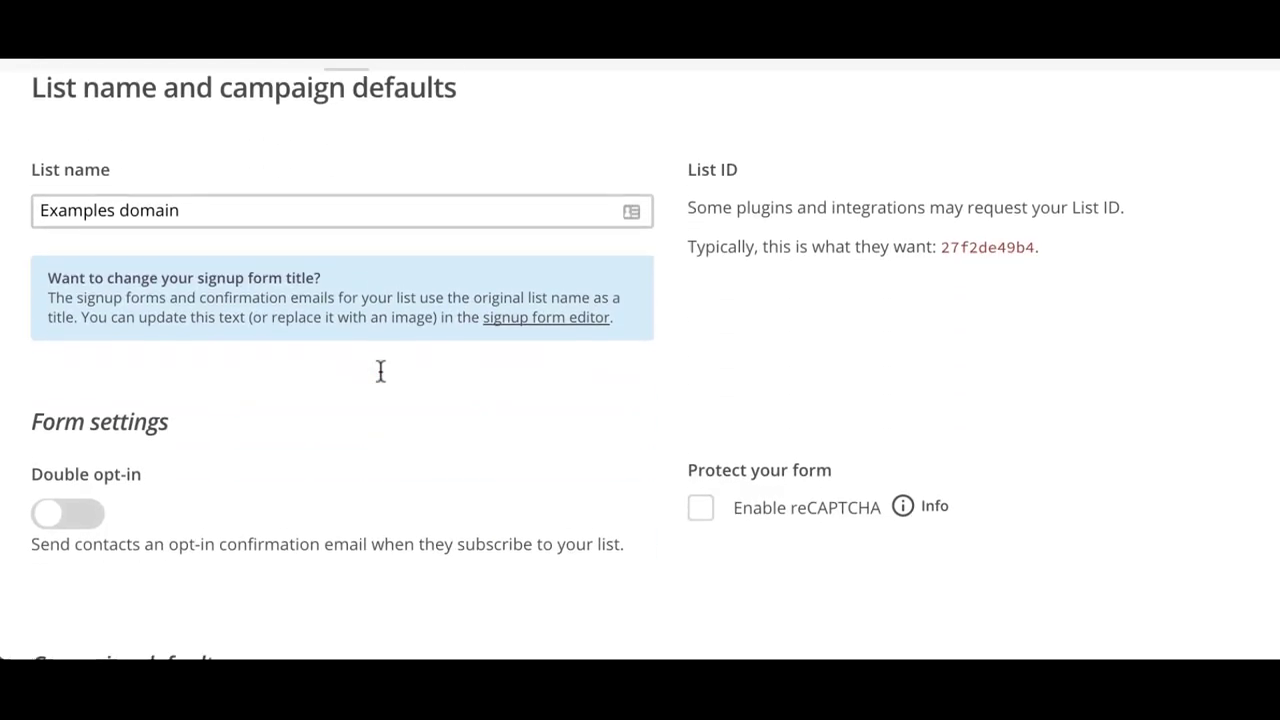
scroll(369, 372, down, 4)
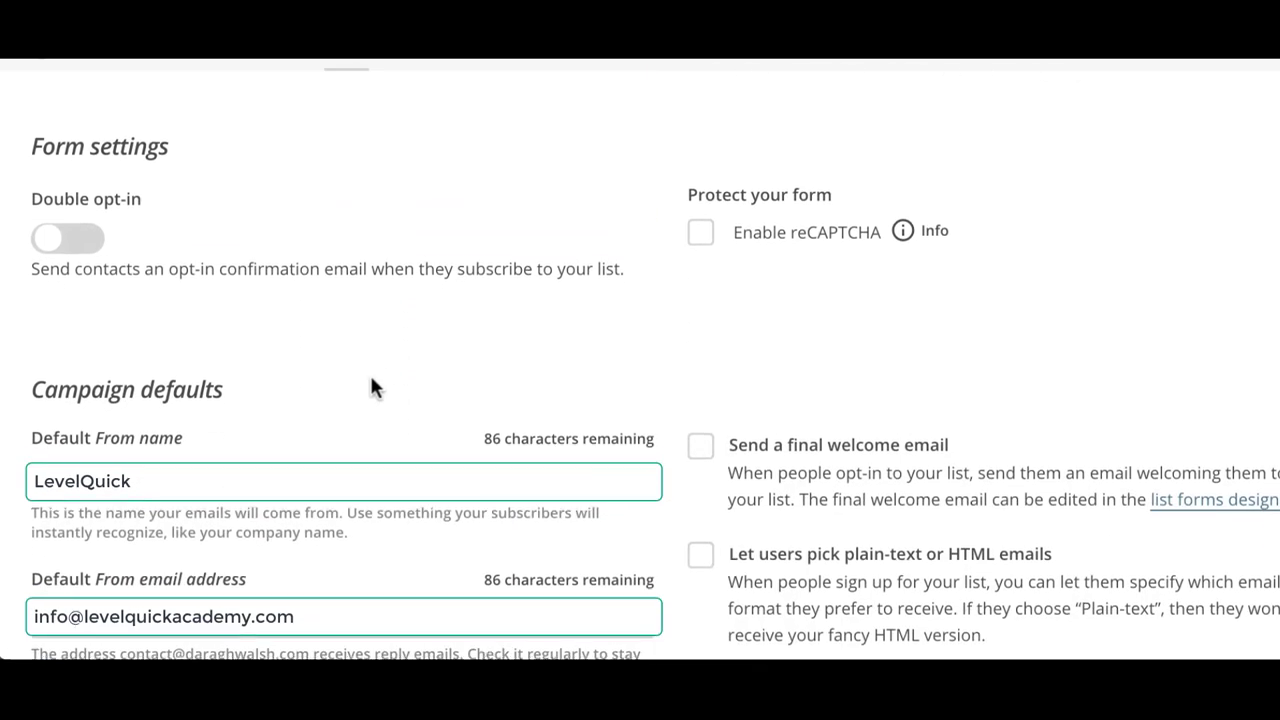
scroll(213, 480, down, 1)
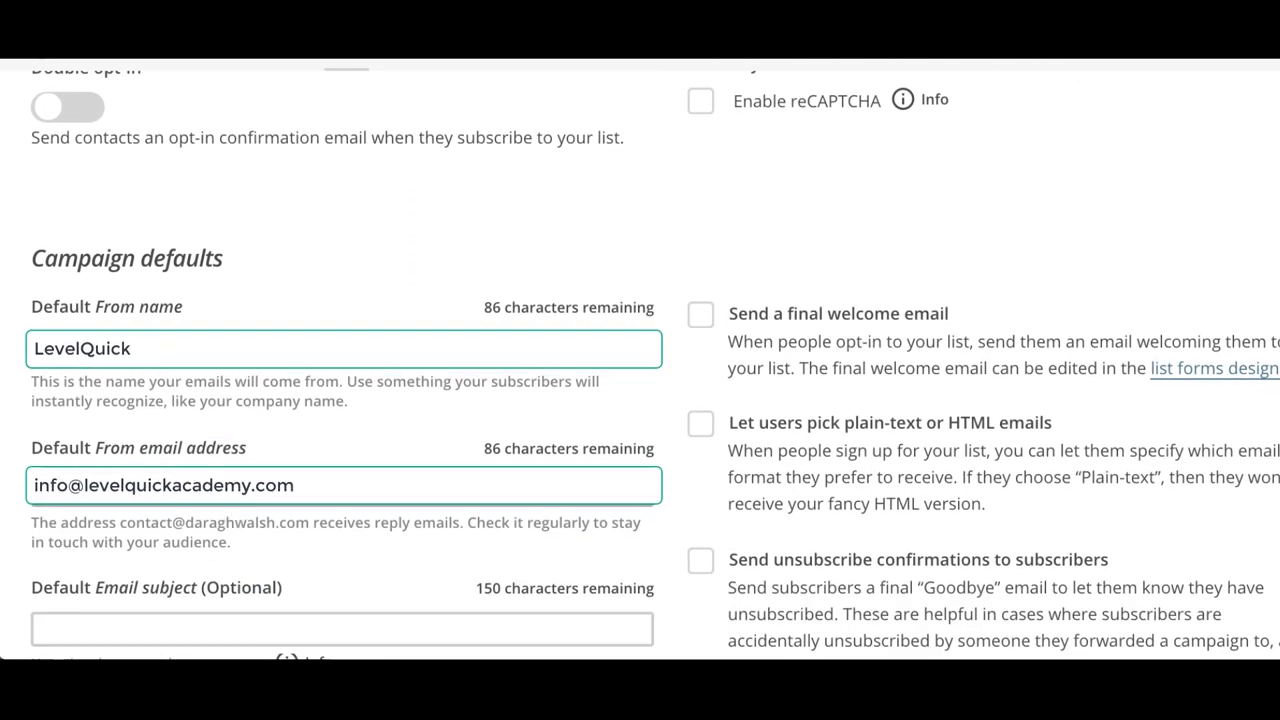
scroll(220, 480, up, 5)
scroll(346, 430, up, 1)
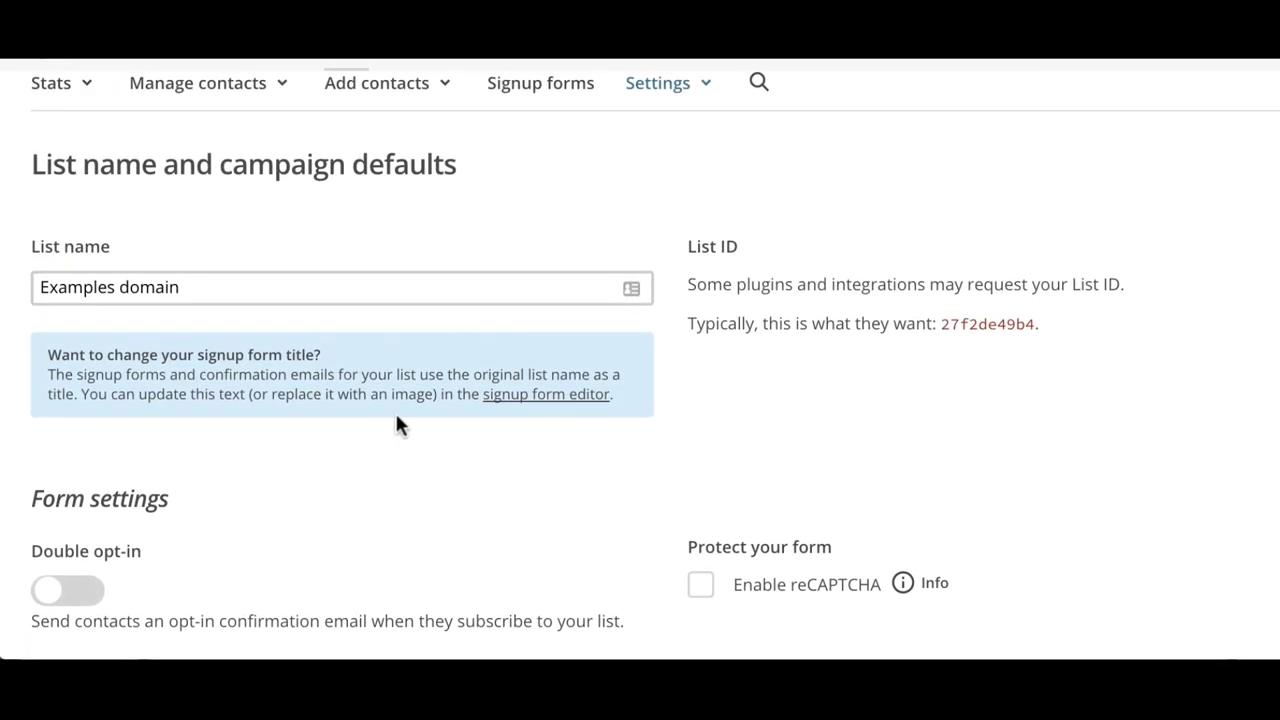
scroll(398, 423, up, 2)
scroll(389, 280, up, 1)
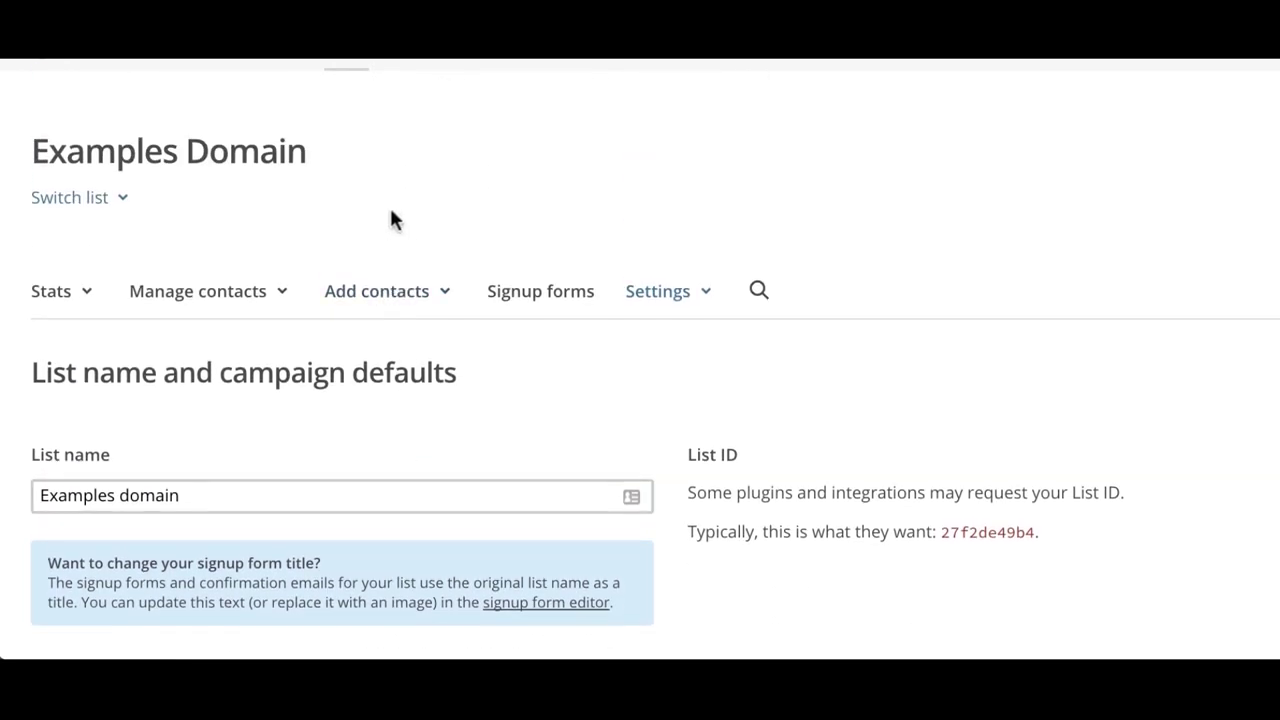
- Open the contact import, view the upload page for a CSV or tab-delimited text file, and return to the import sources
click(352, 62)
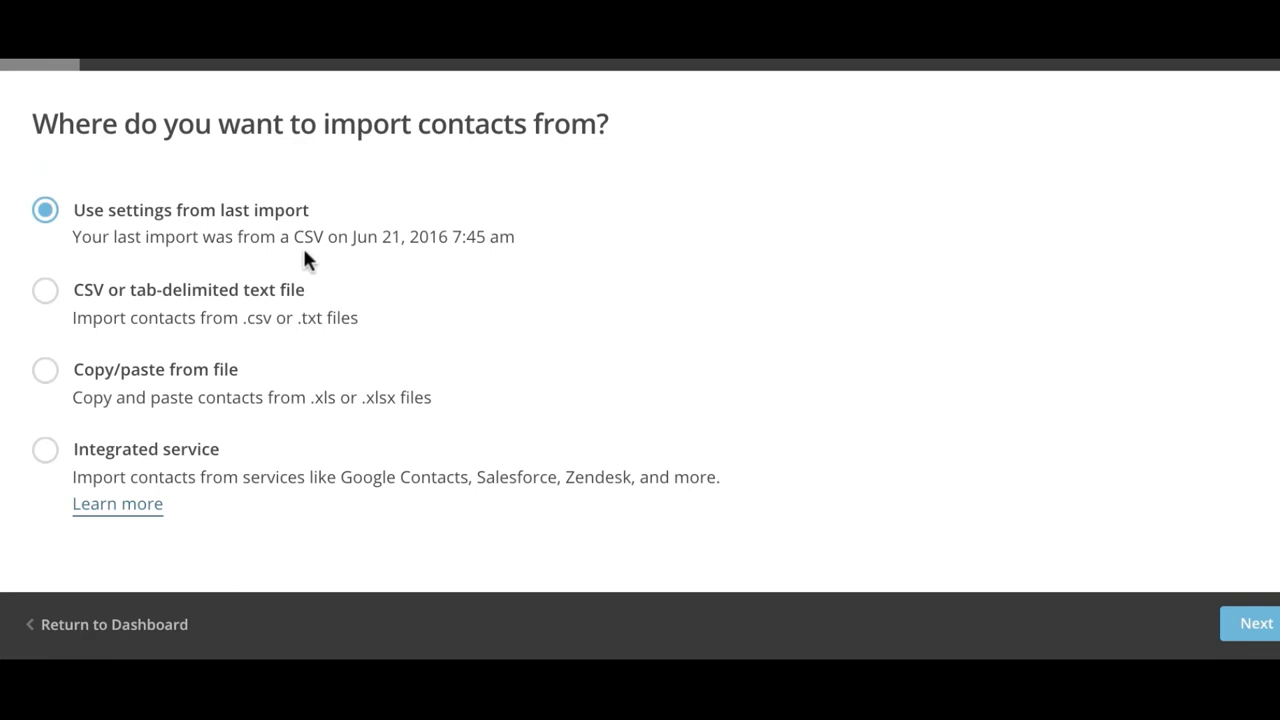
click(44, 290)
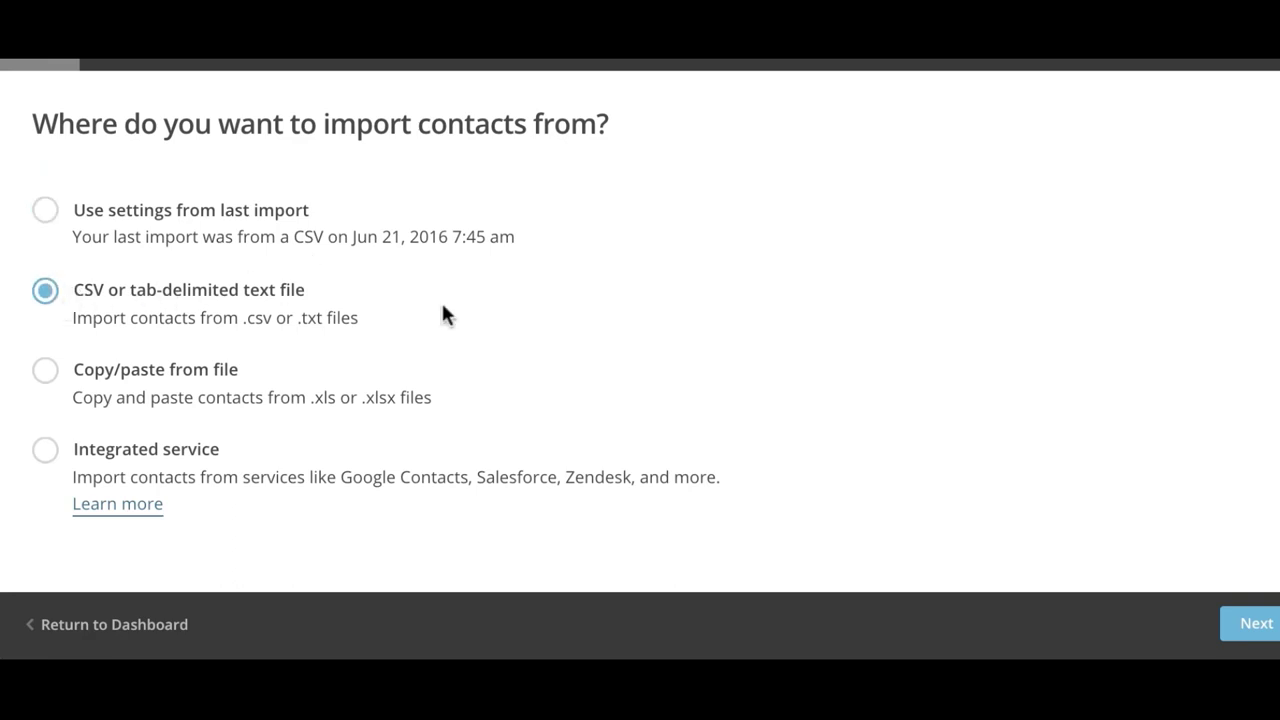
click(1262, 626)
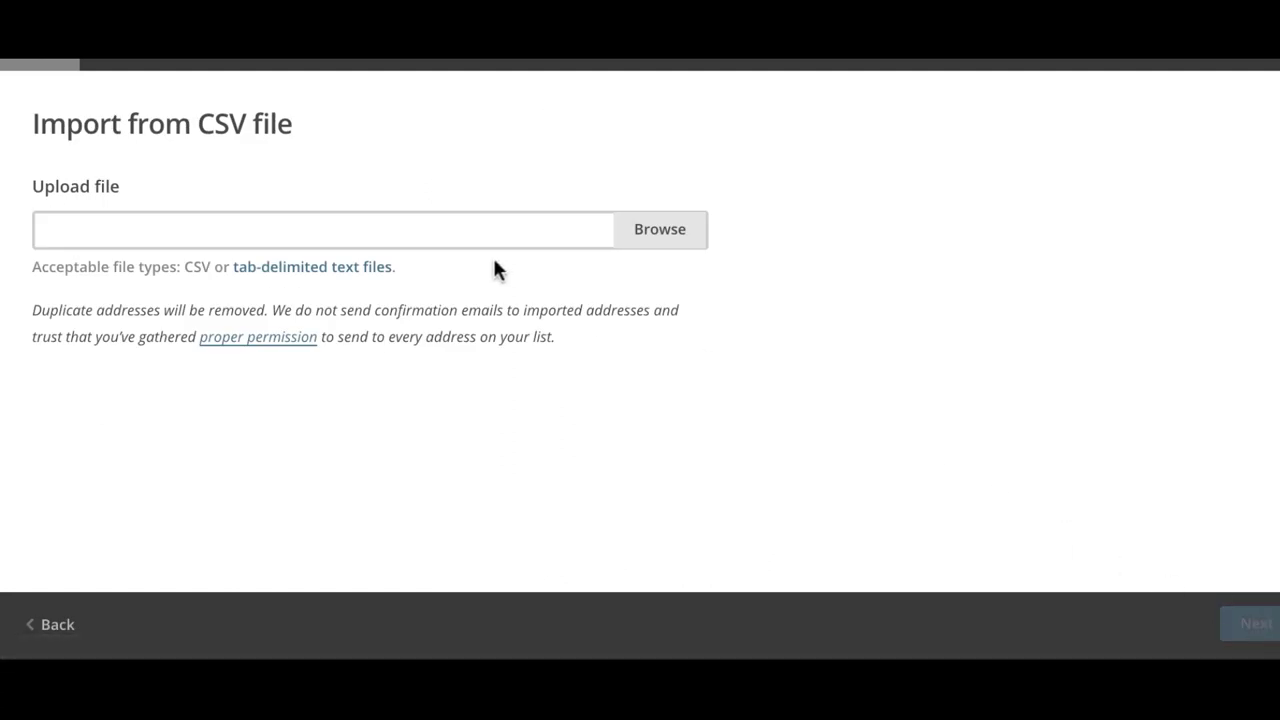
click(81, 624)
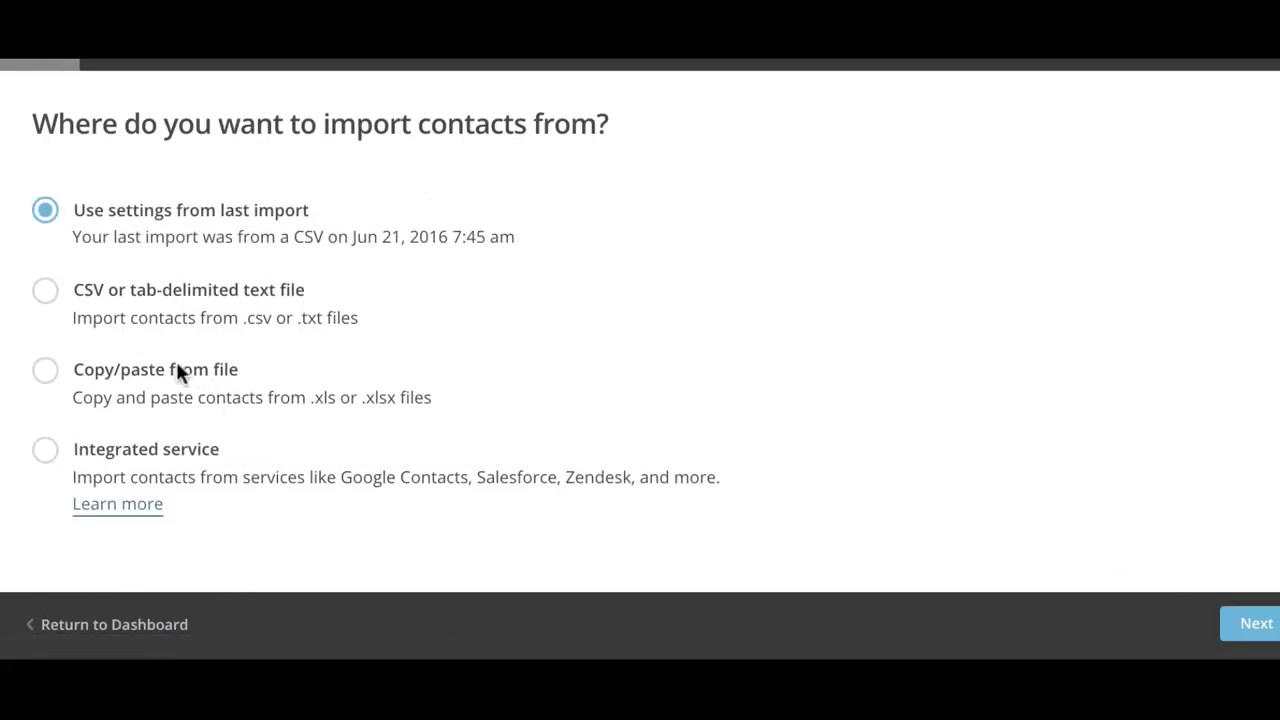
- View the Copy/paste from file import page, go back to the import sources and leave the import for the dashboard
click(70, 380)
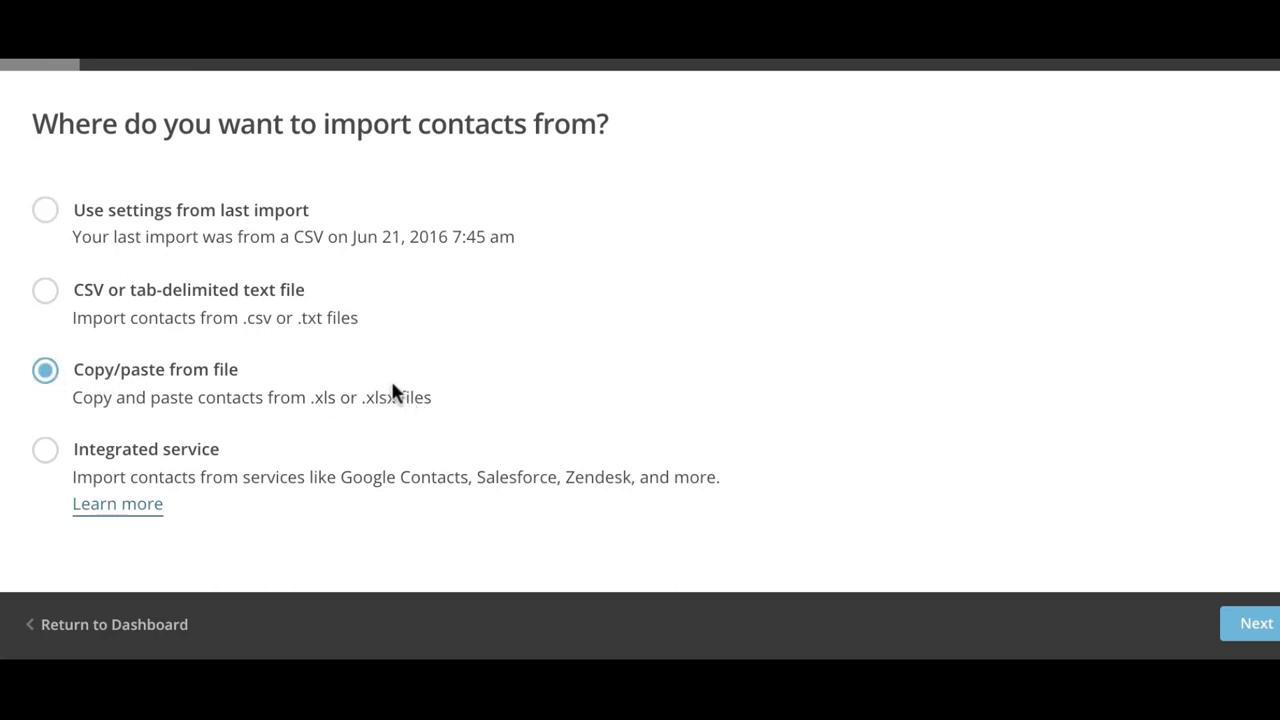
click(1230, 615)
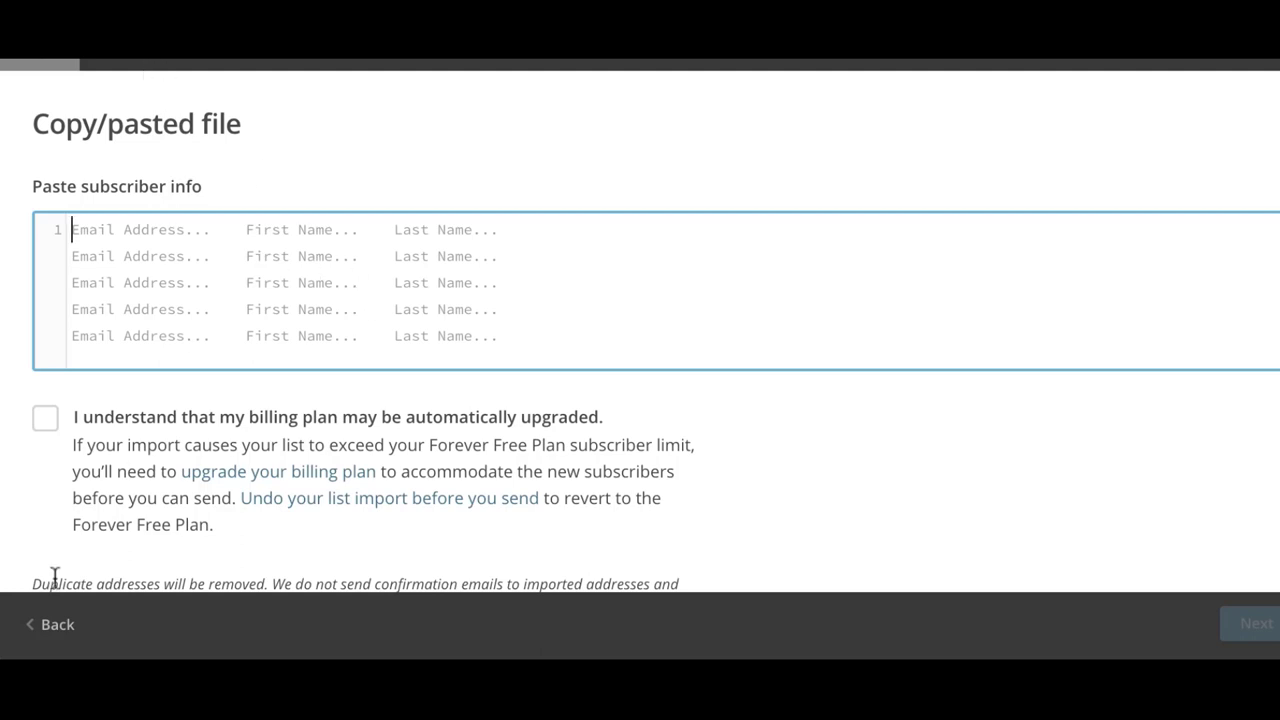
click(56, 626)
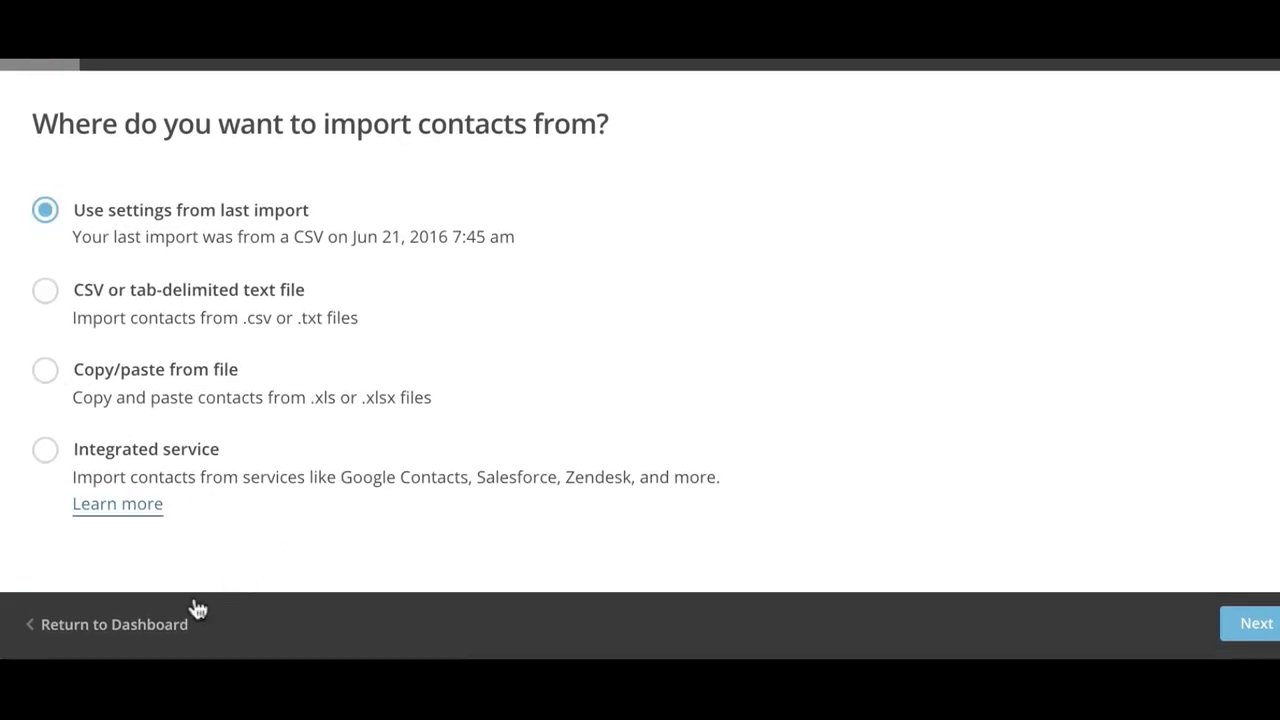
click(118, 626)
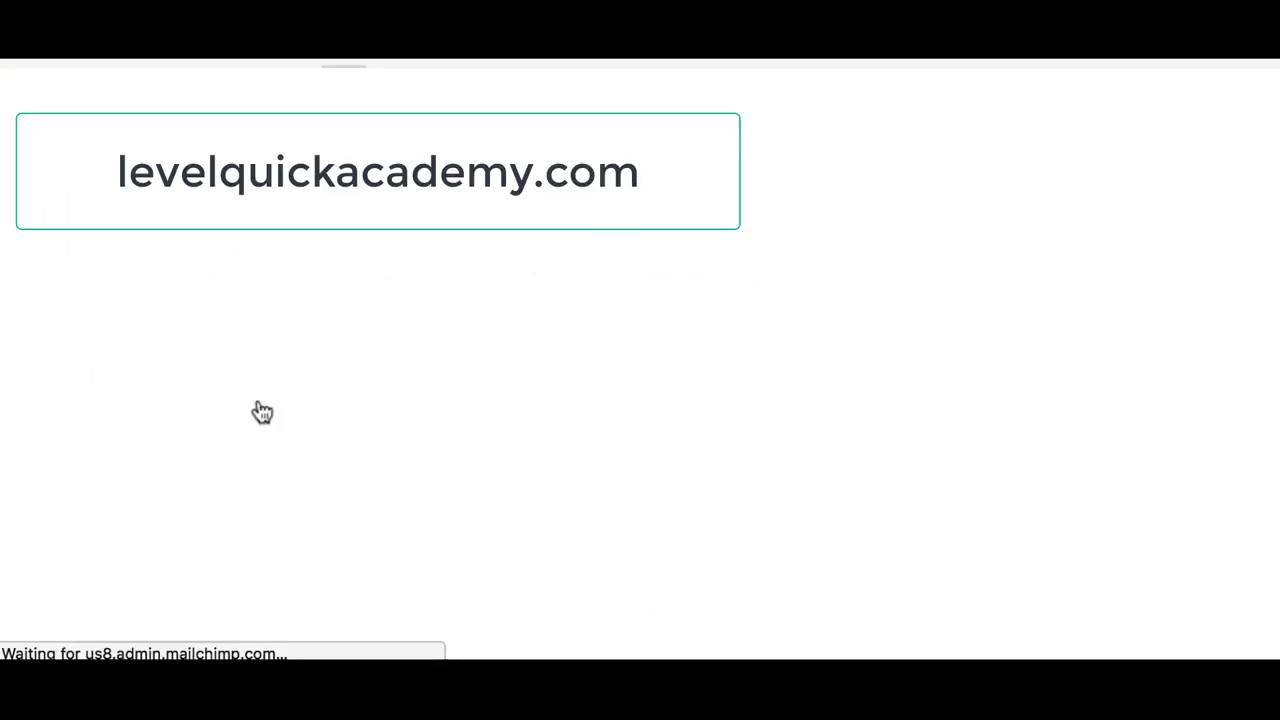
- Examine the Classic embedded form's preview, its field display options and its form title text
scroll(485, 405, down, 3)
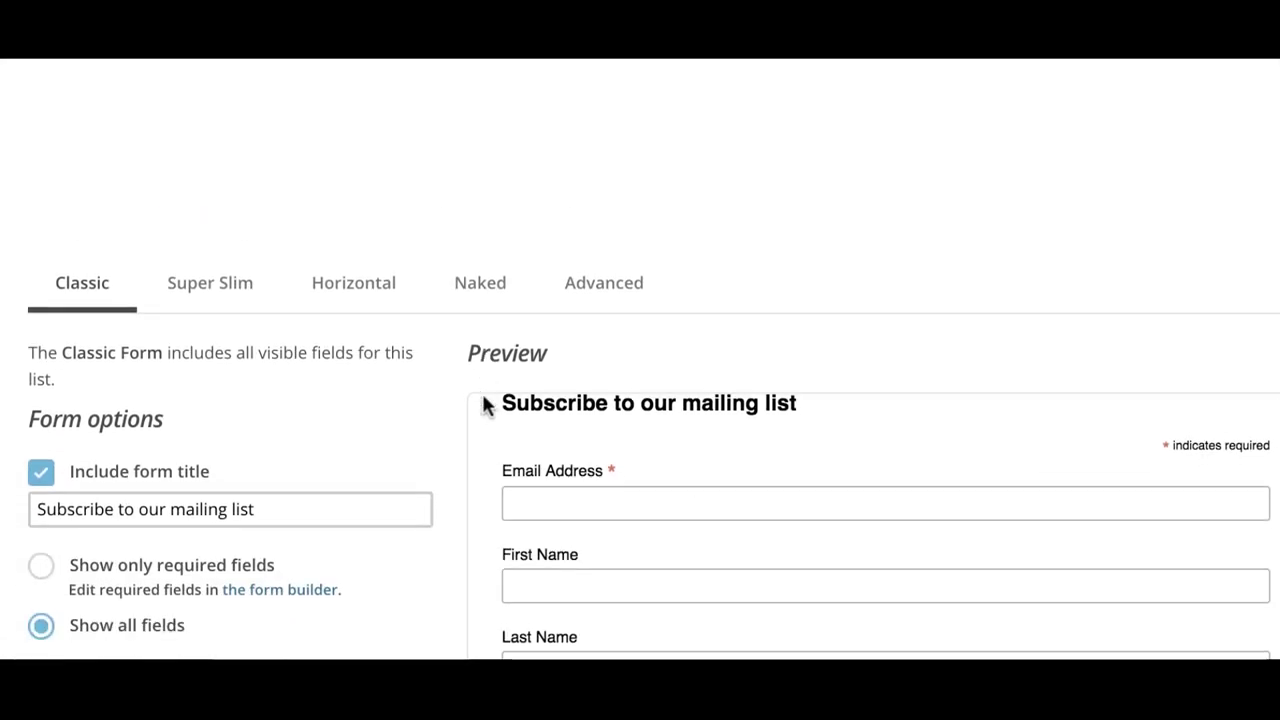
scroll(392, 398, down, 3)
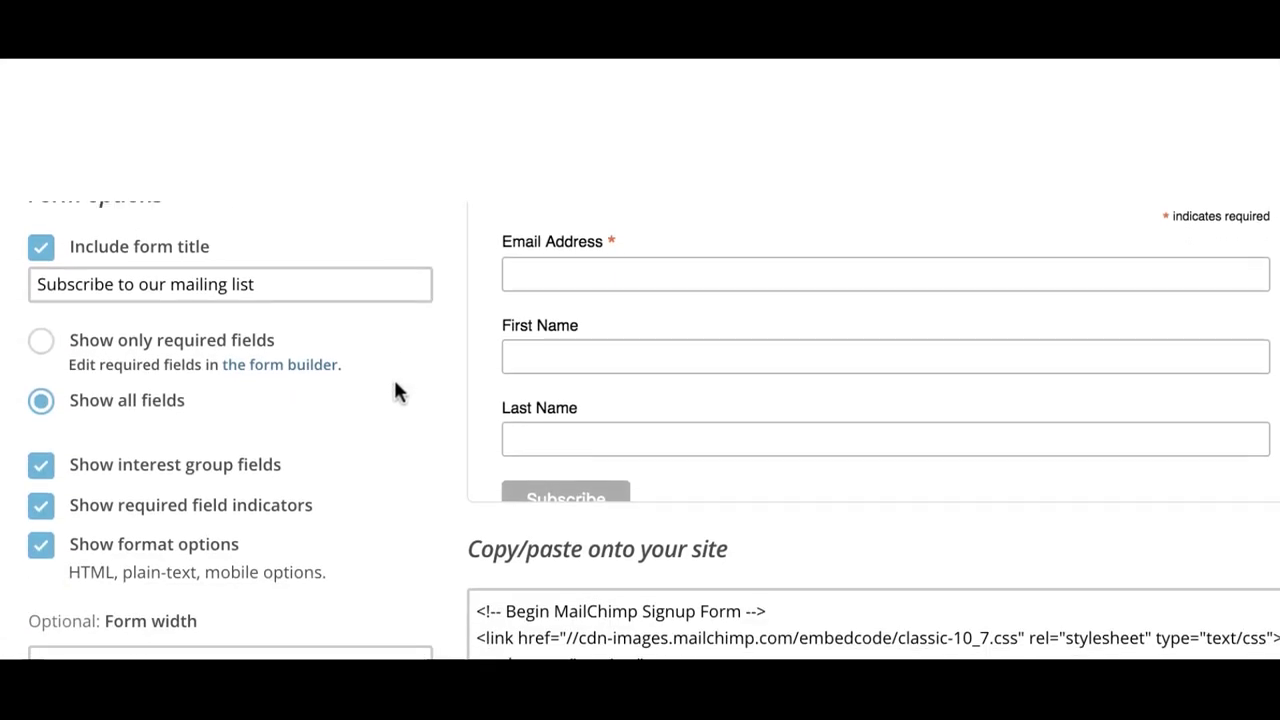
scroll(411, 391, up, 1)
scroll(415, 385, up, 1)
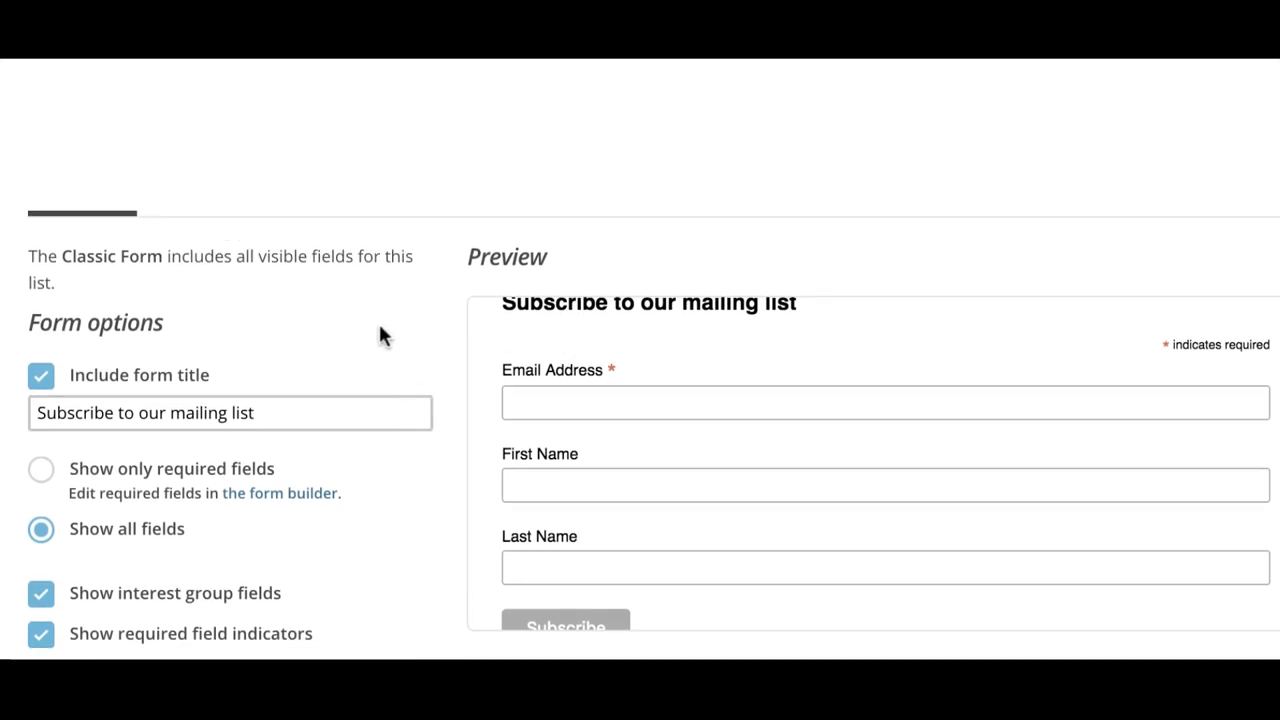
click(251, 412)
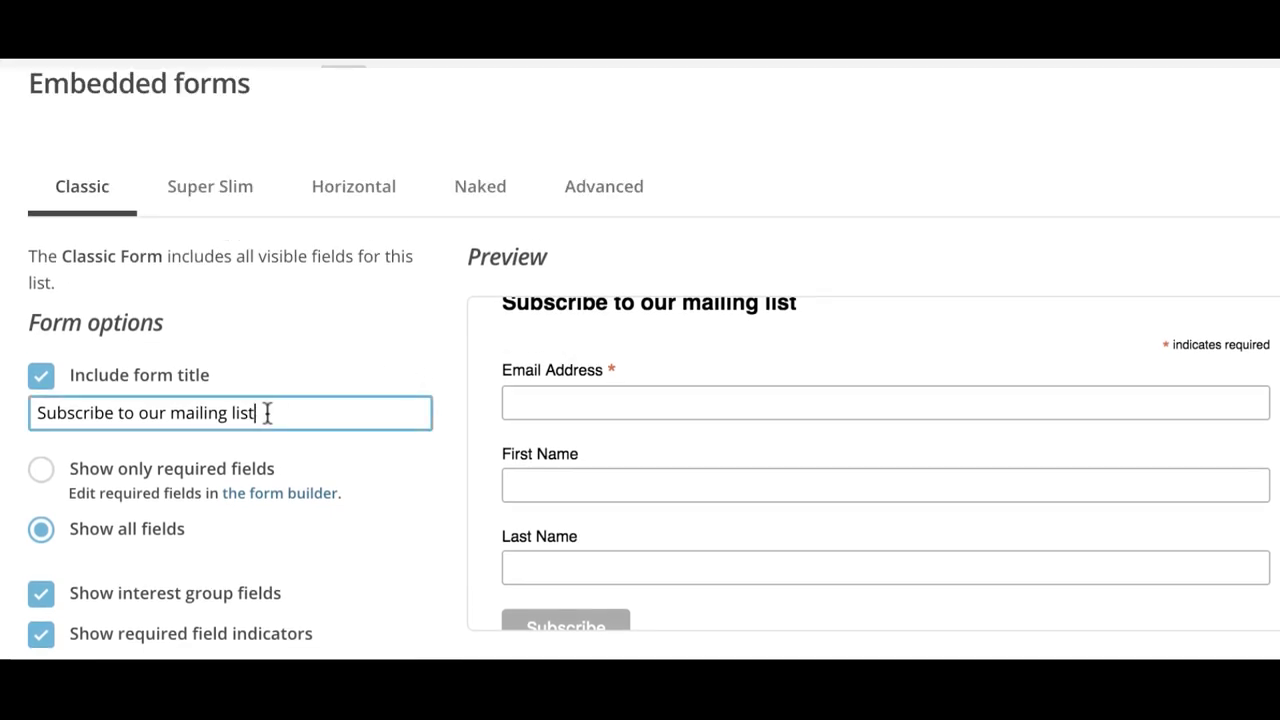
drag(267, 412, 32, 410)
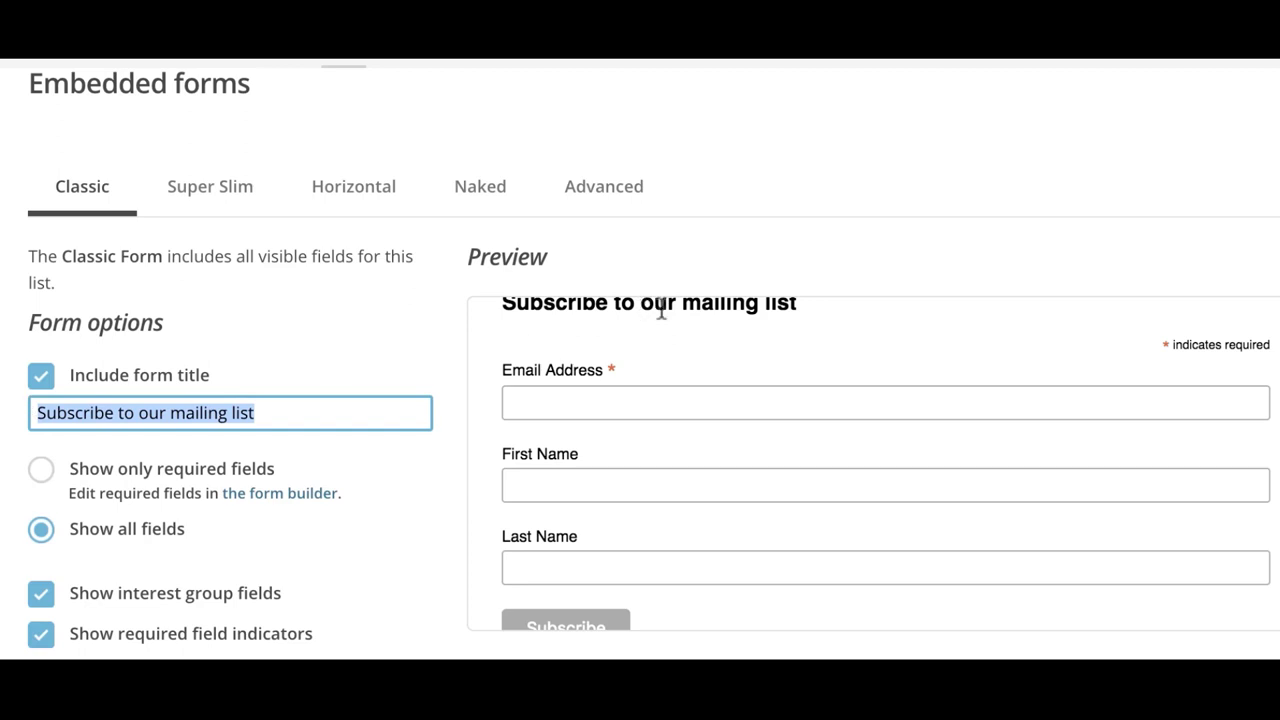
- Preview the Classic form with only required fields and switch it back to showing all fields
scroll(417, 320, down, 4)
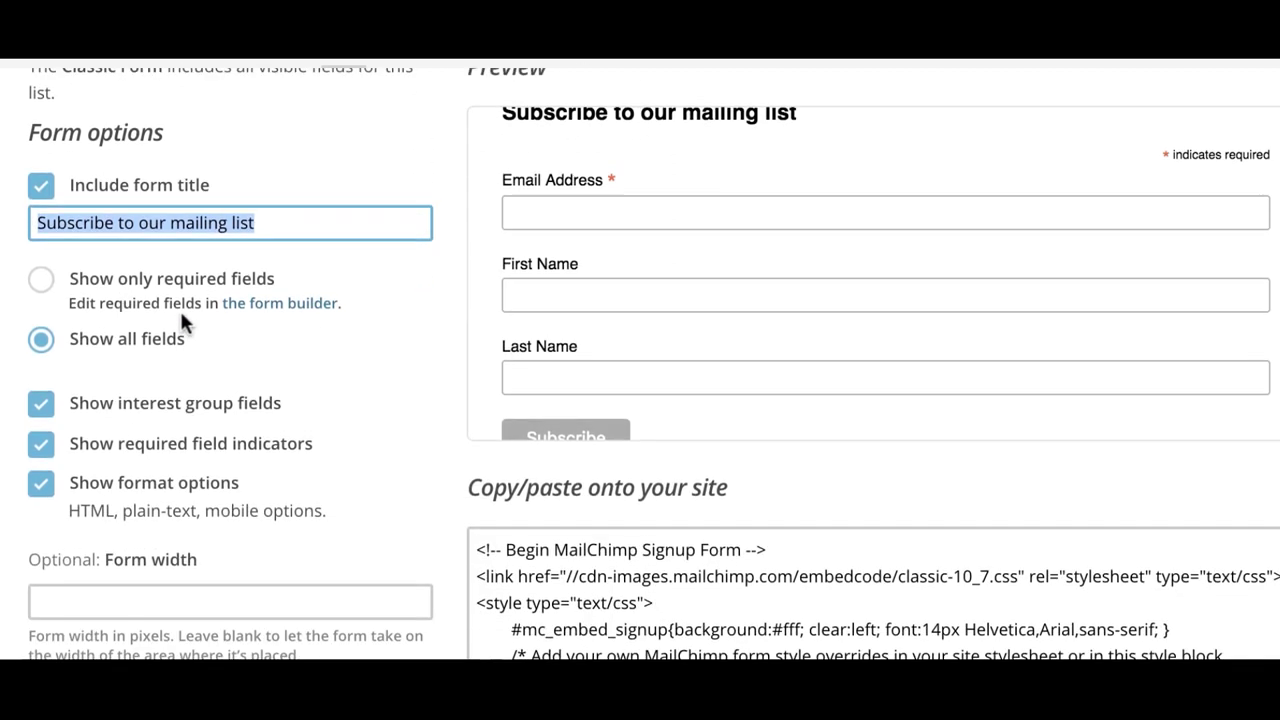
click(40, 288)
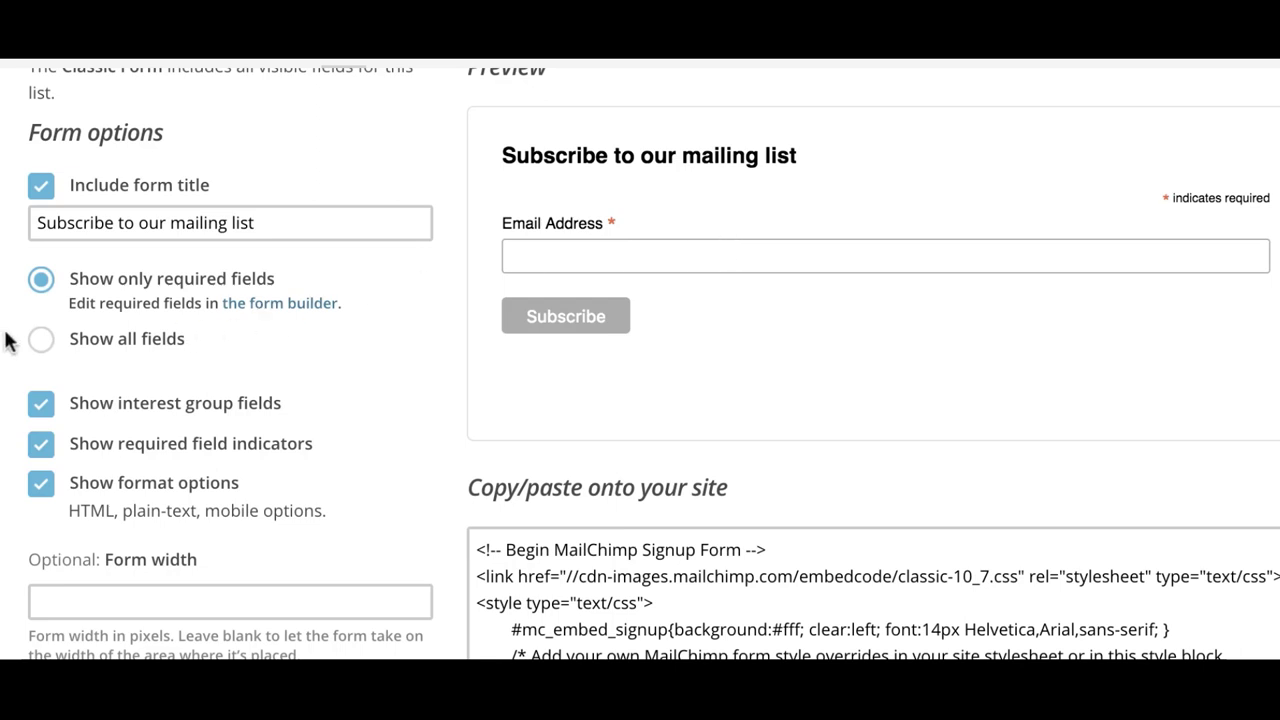
click(40, 345)
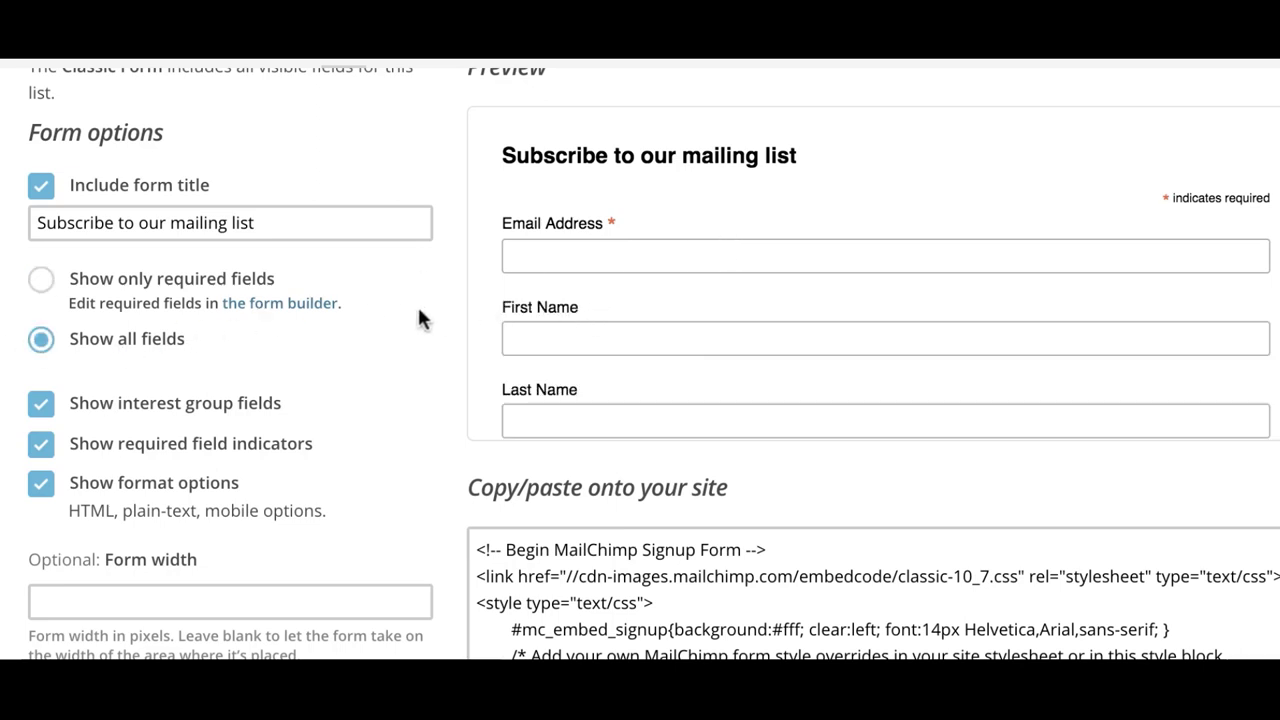
- Review the remaining Classic form options and copy the whole embed code for the site
scroll(419, 318, down, 2)
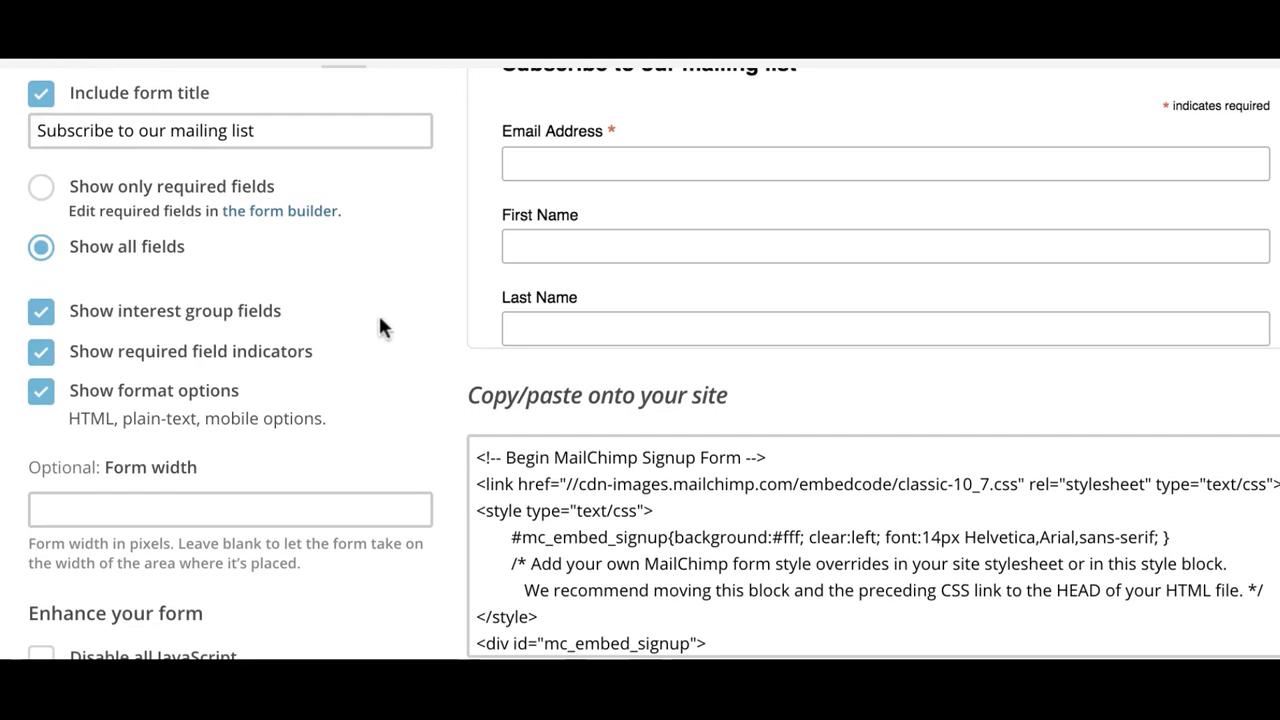
scroll(424, 334, down, 2)
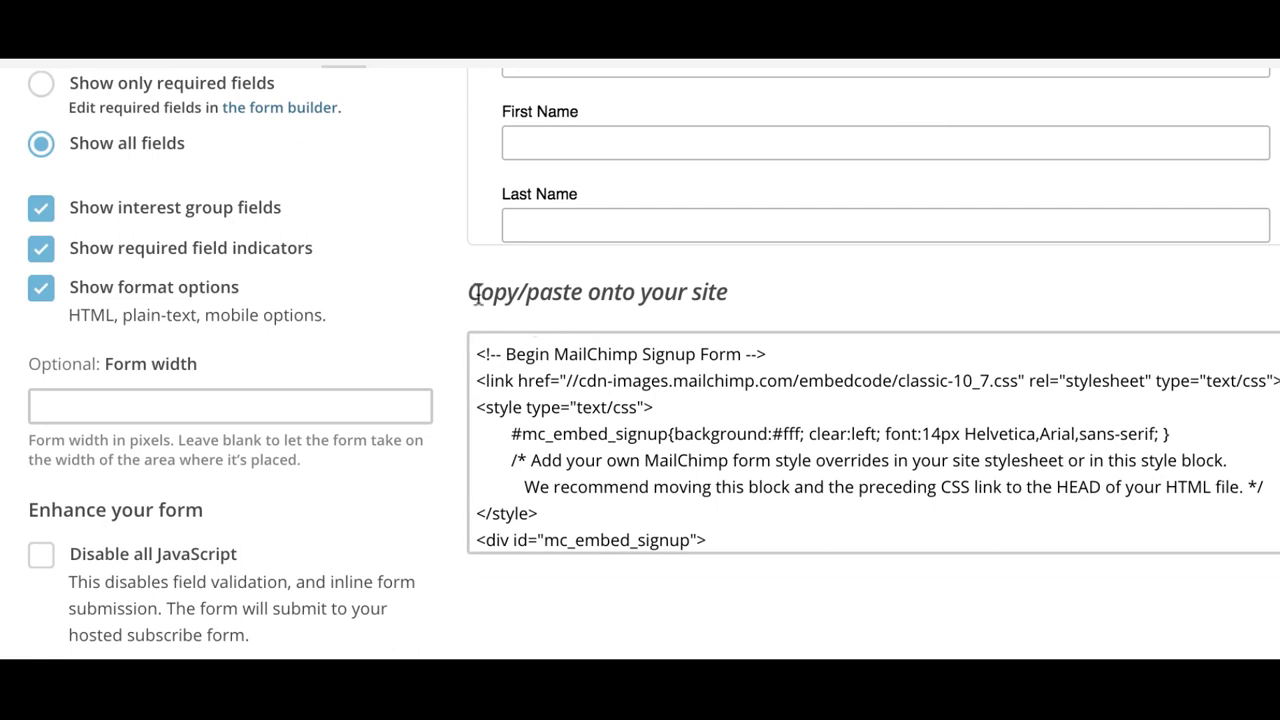
drag(470, 292, 726, 292)
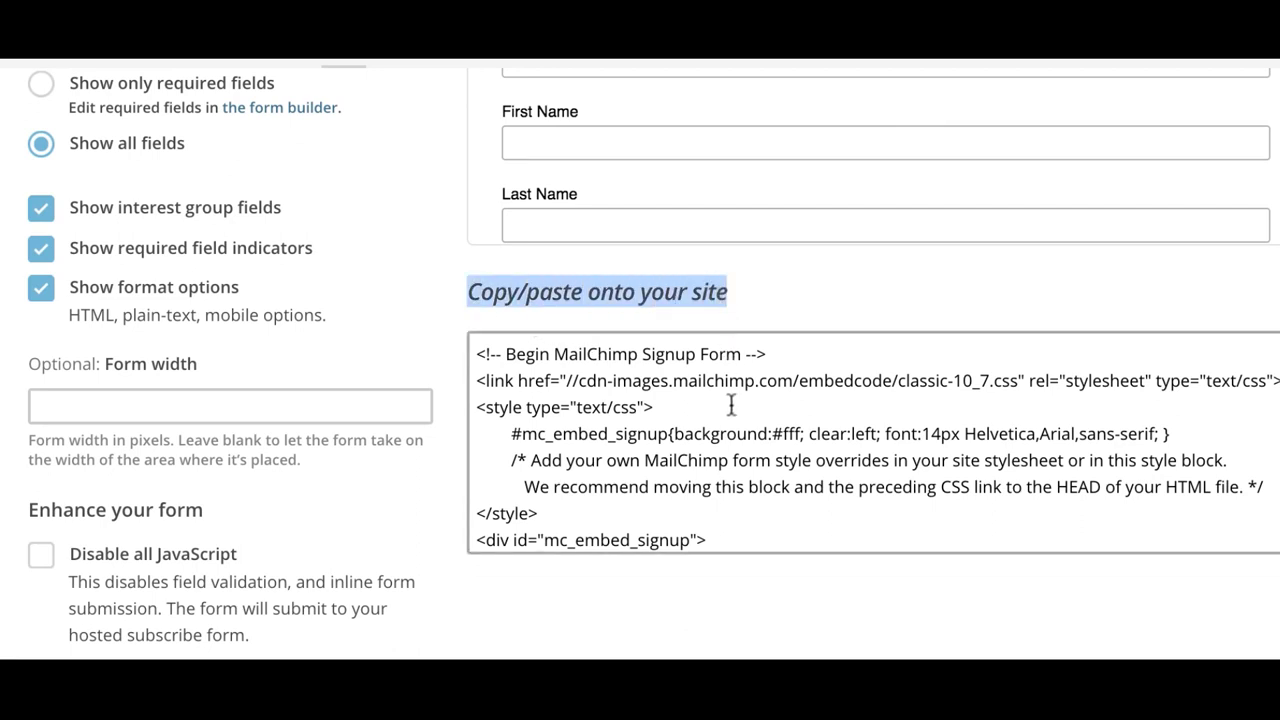
scroll(731, 404, up, 1)
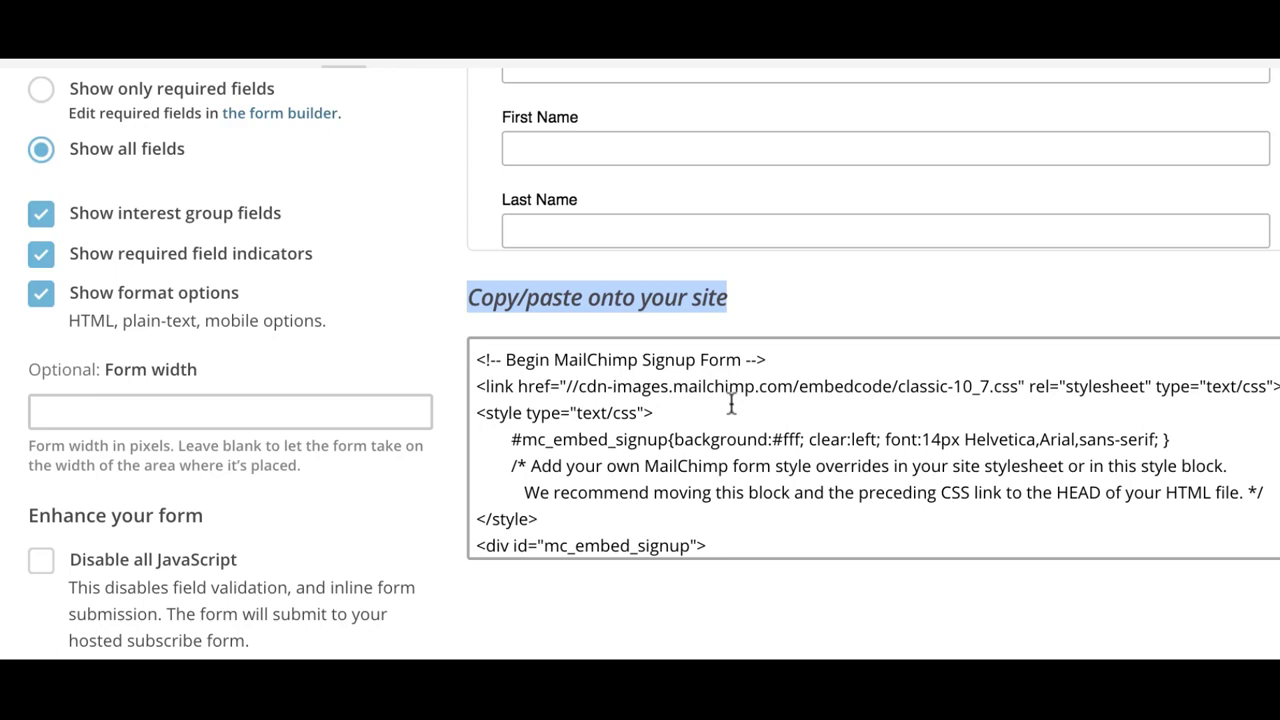
scroll(737, 400, up, 6)
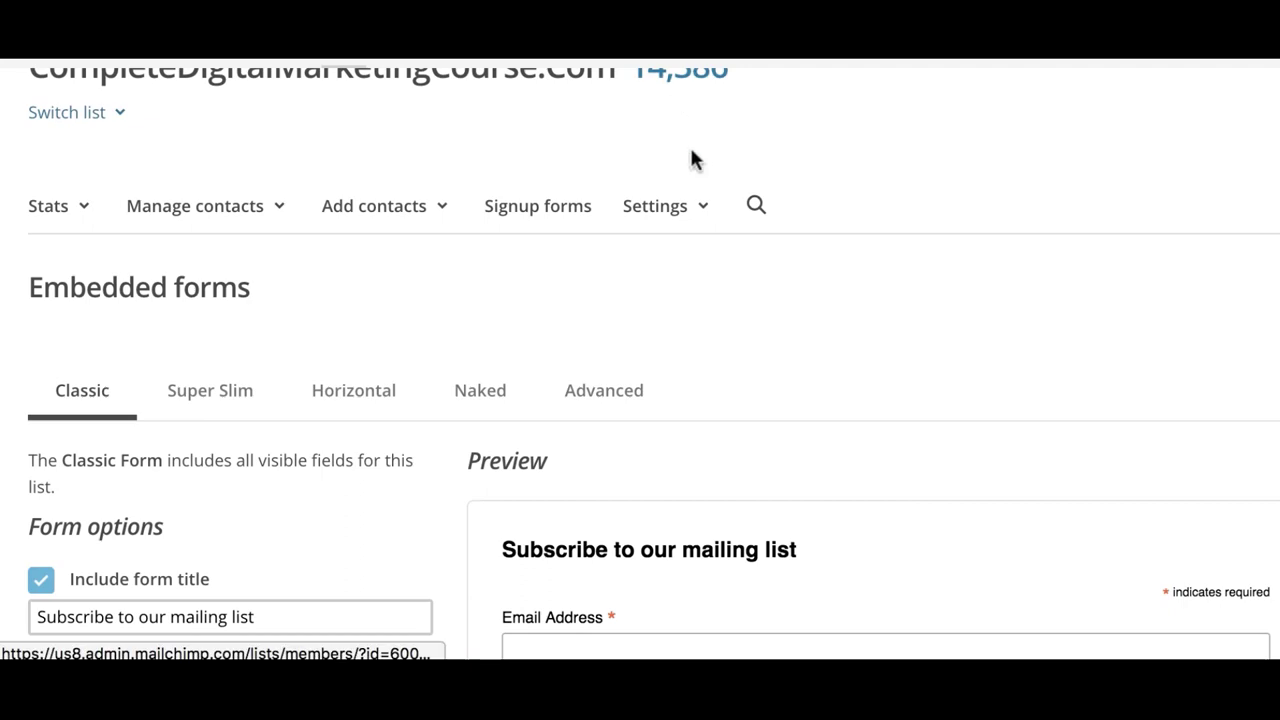
scroll(774, 366, down, 5)
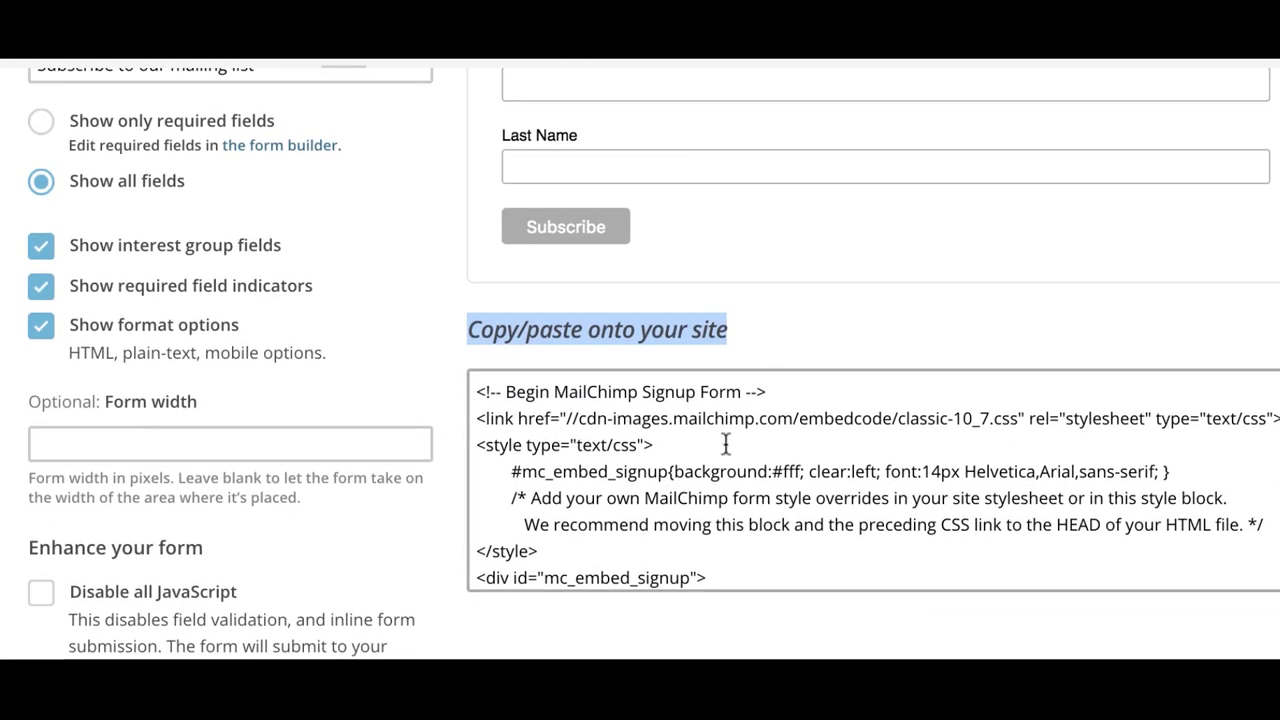
click(726, 444)
key(ctrl+c)
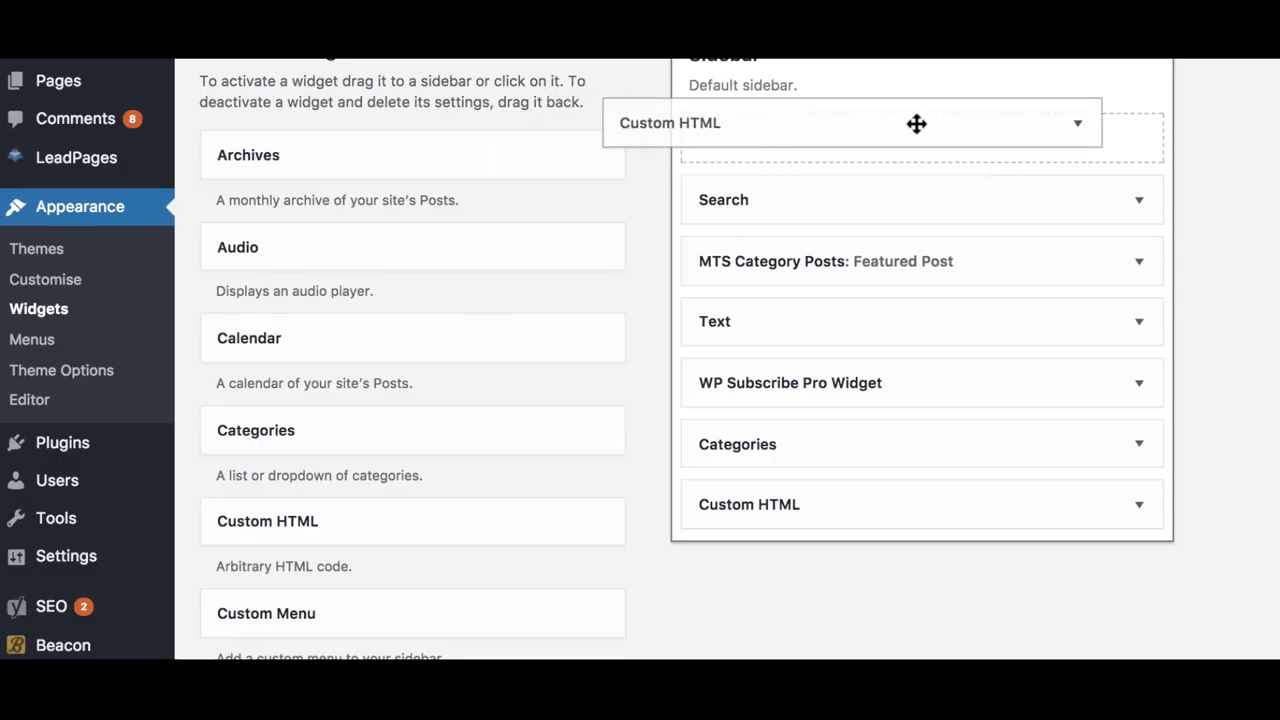
- In WordPress, add a Custom HTML widget above Search in the Sidebar, paste the MailChimp form code as its content and save it
drag(917, 123, 765, 139)
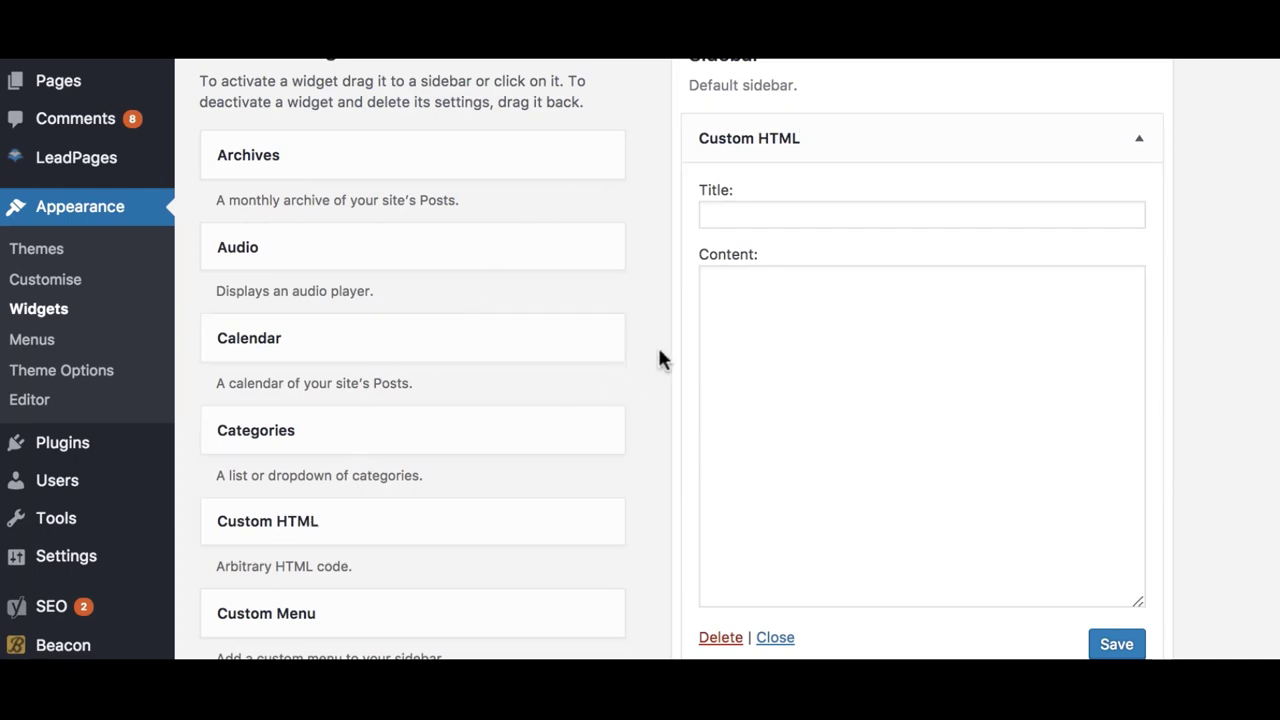
click(800, 305)
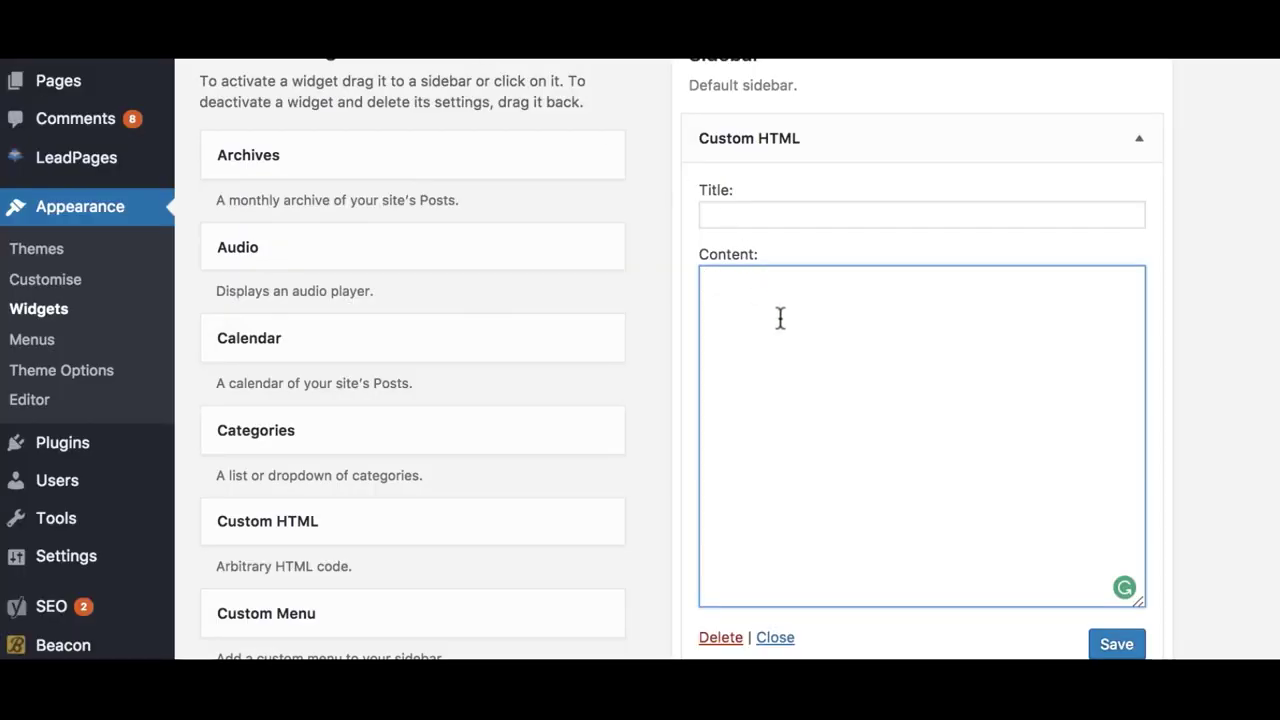
key(ctrl+v)
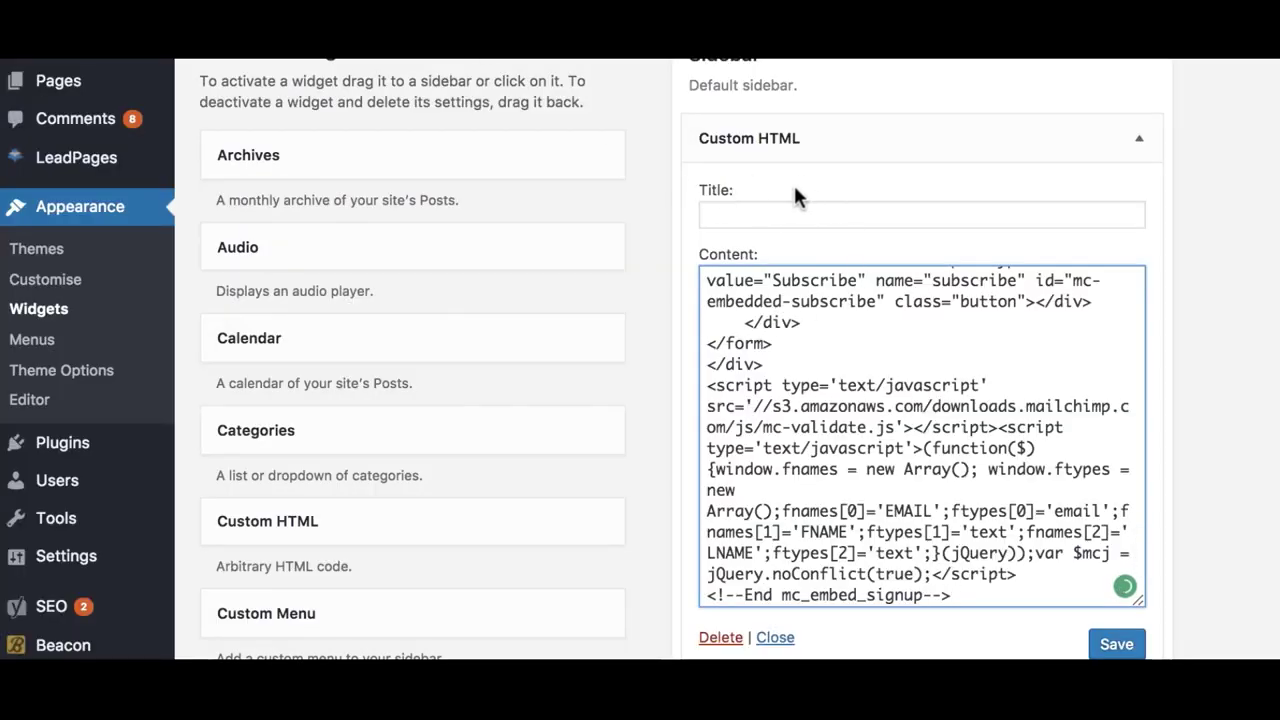
scroll(940, 445, down, 2)
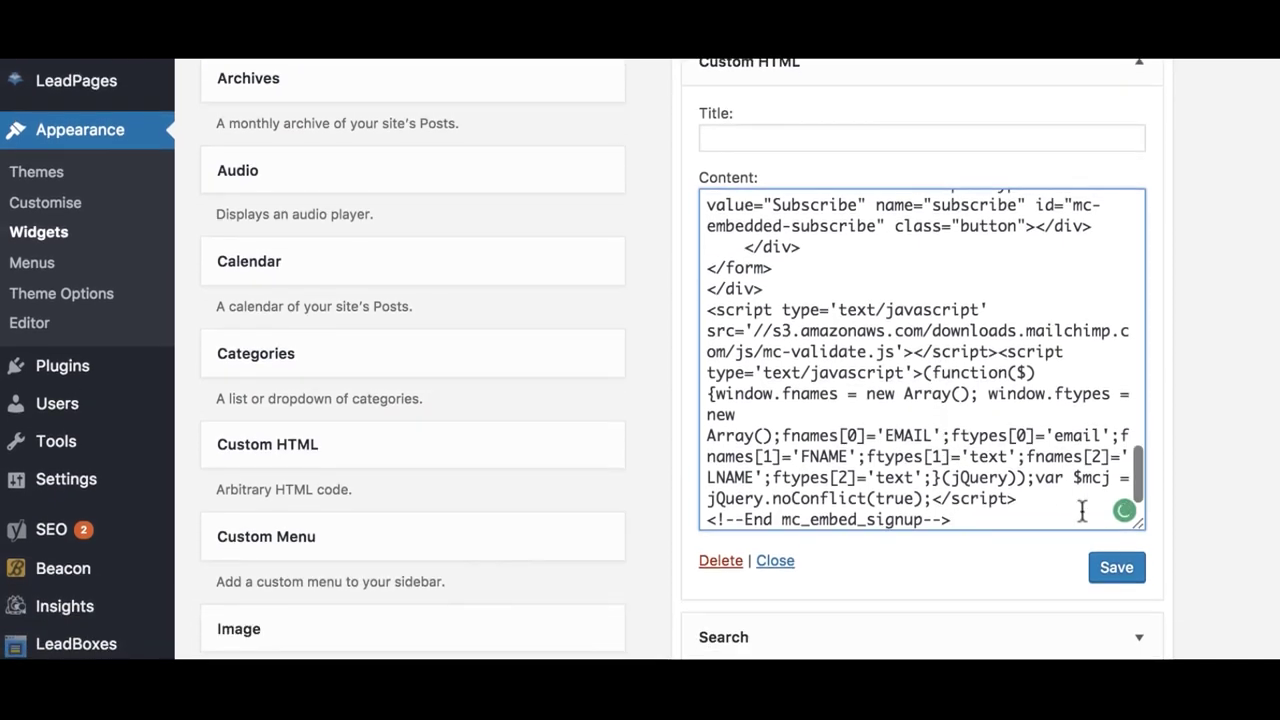
click(1108, 580)
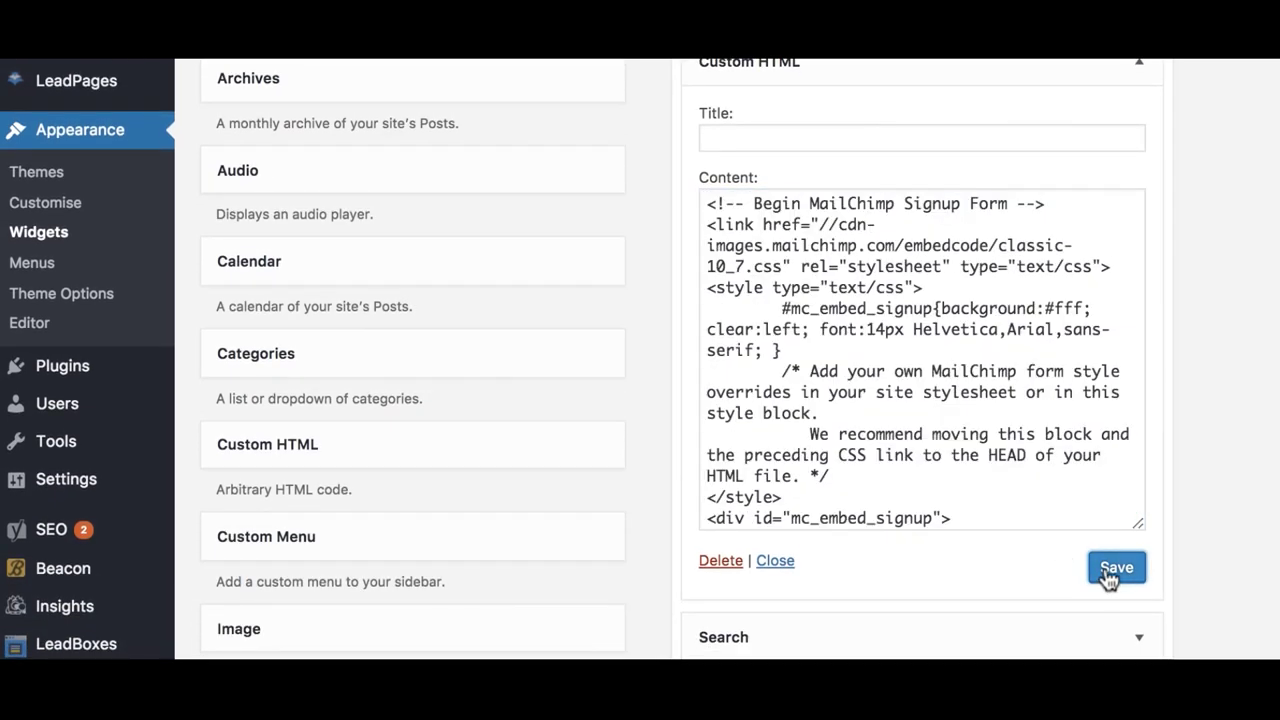
- Open completedigitalmarketingcourse.com in a new browser tab and check the signup form in the blog's sidebar
scroll(1094, 506, up, 5)
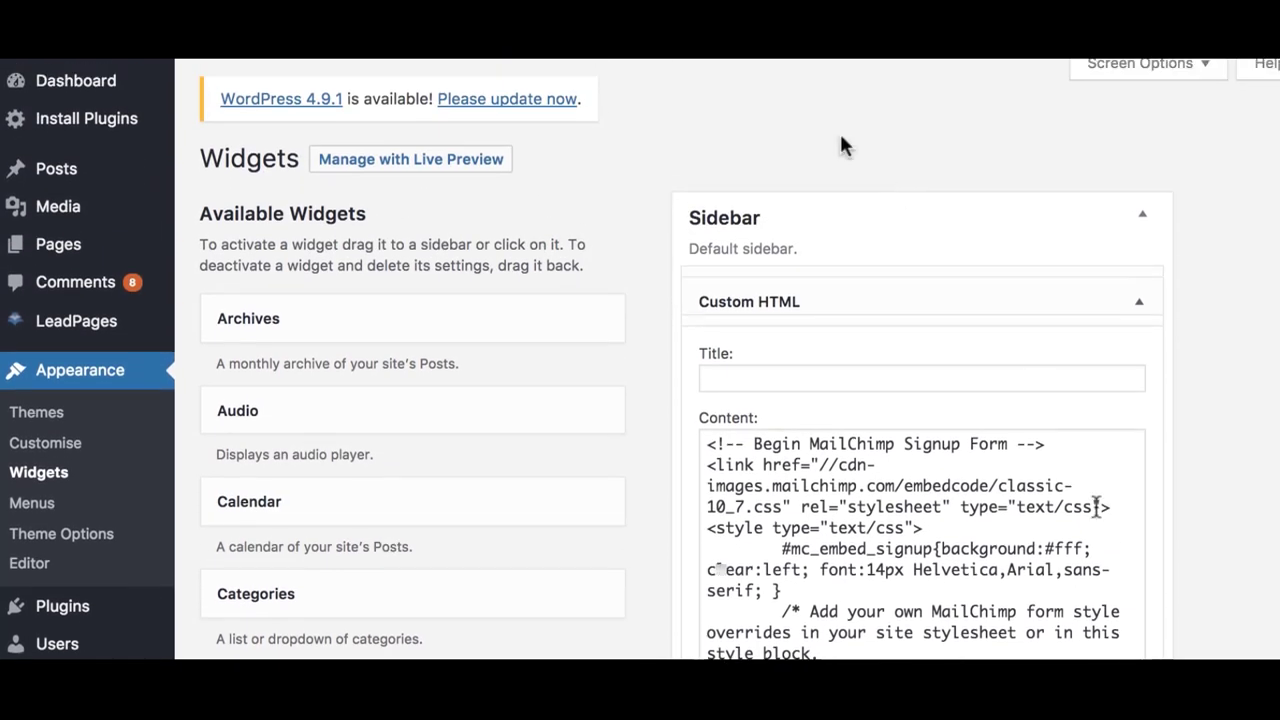
scroll(1096, 510, down, 1)
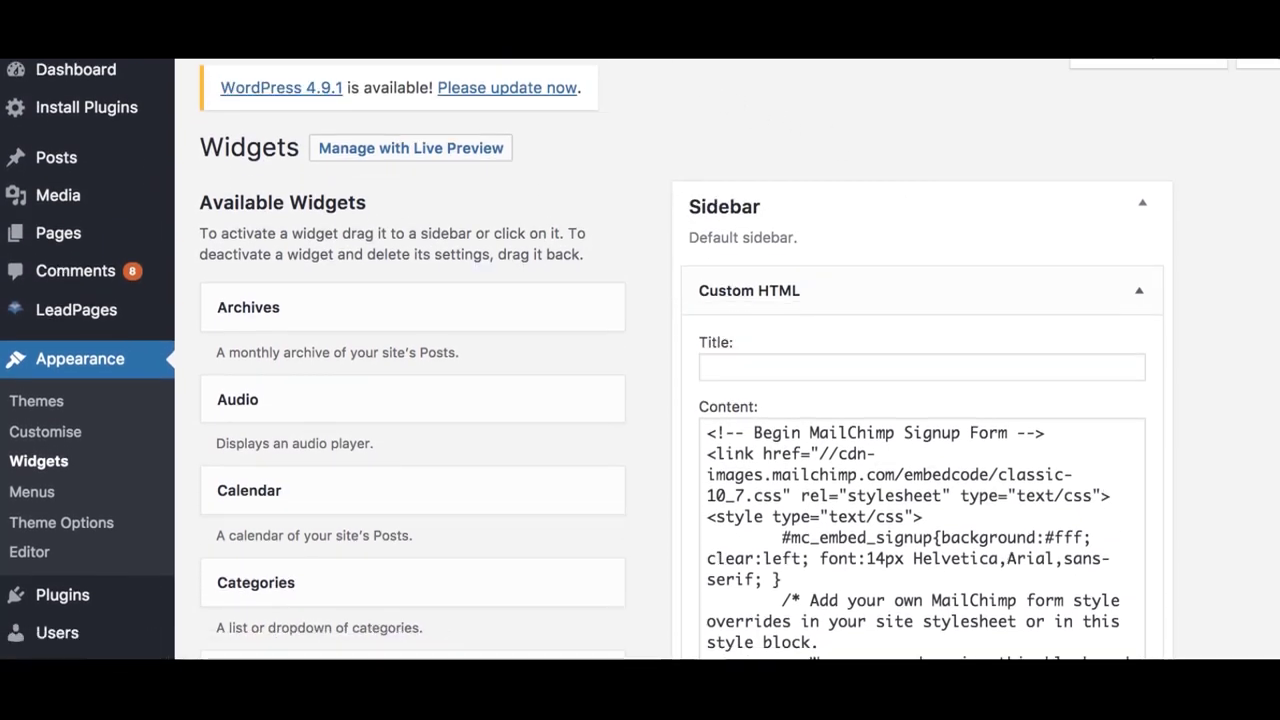
key(ctrl+t)
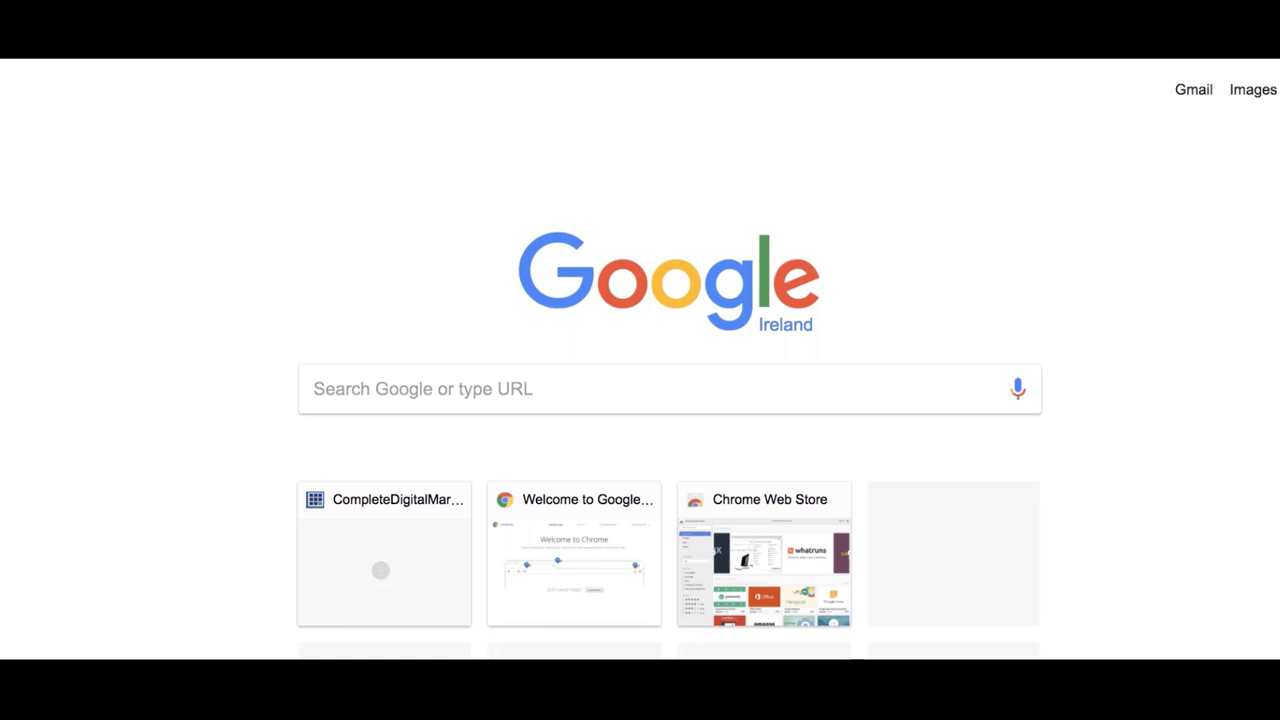
text(compl)
key(Return)
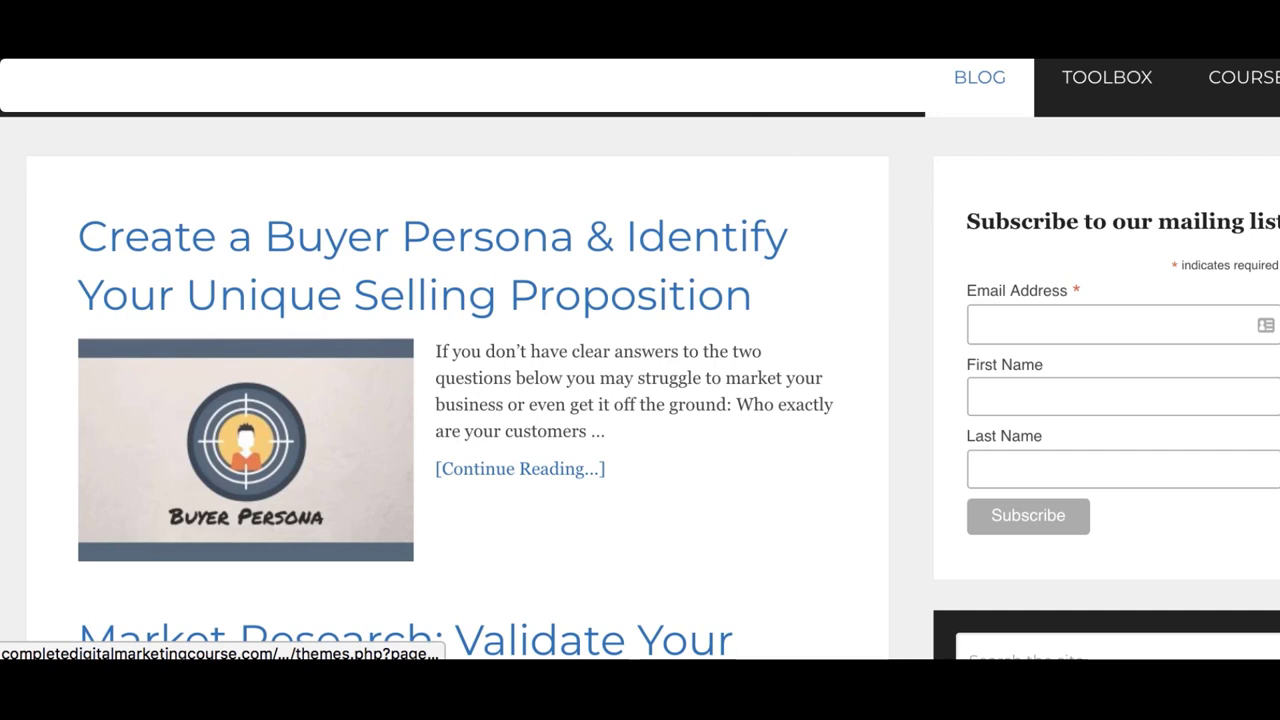
scroll(640, 380, down, 1)
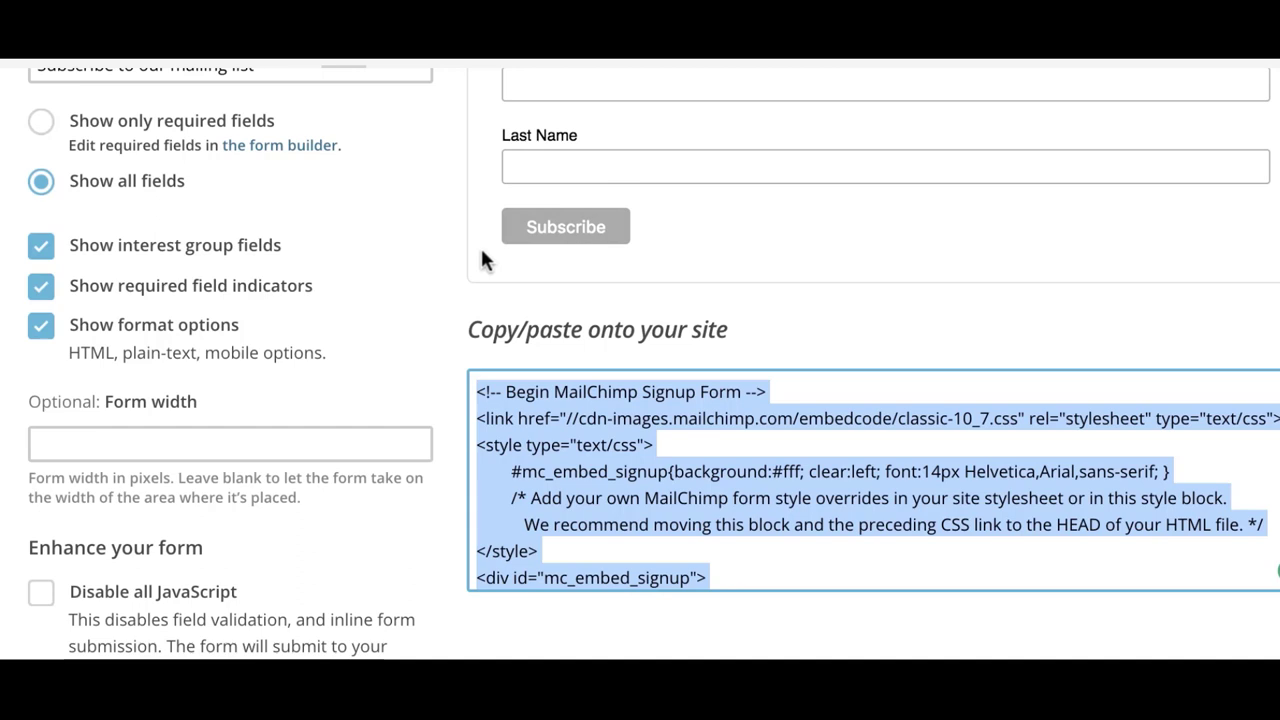
- Return to MailChimp, go to the Lists page, open the first list and show its signup form types
scroll(480, 257, up, 5)
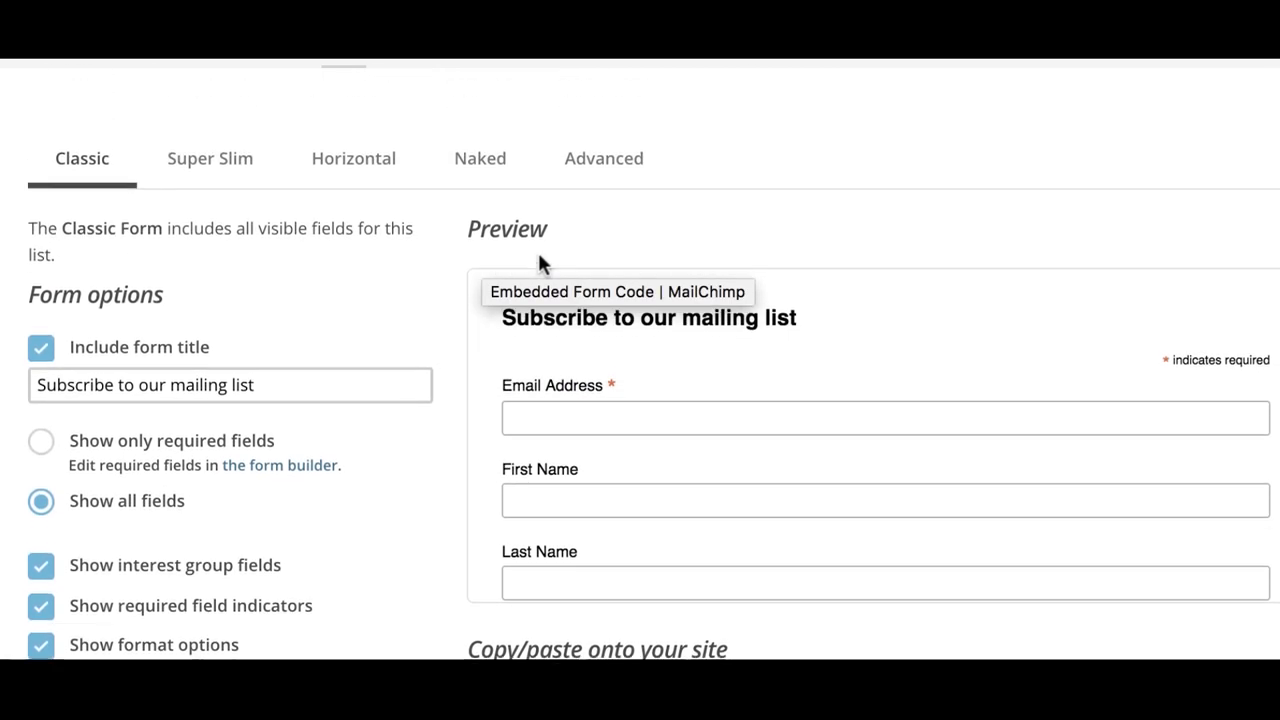
scroll(540, 262, up, 1)
scroll(553, 233, up, 3)
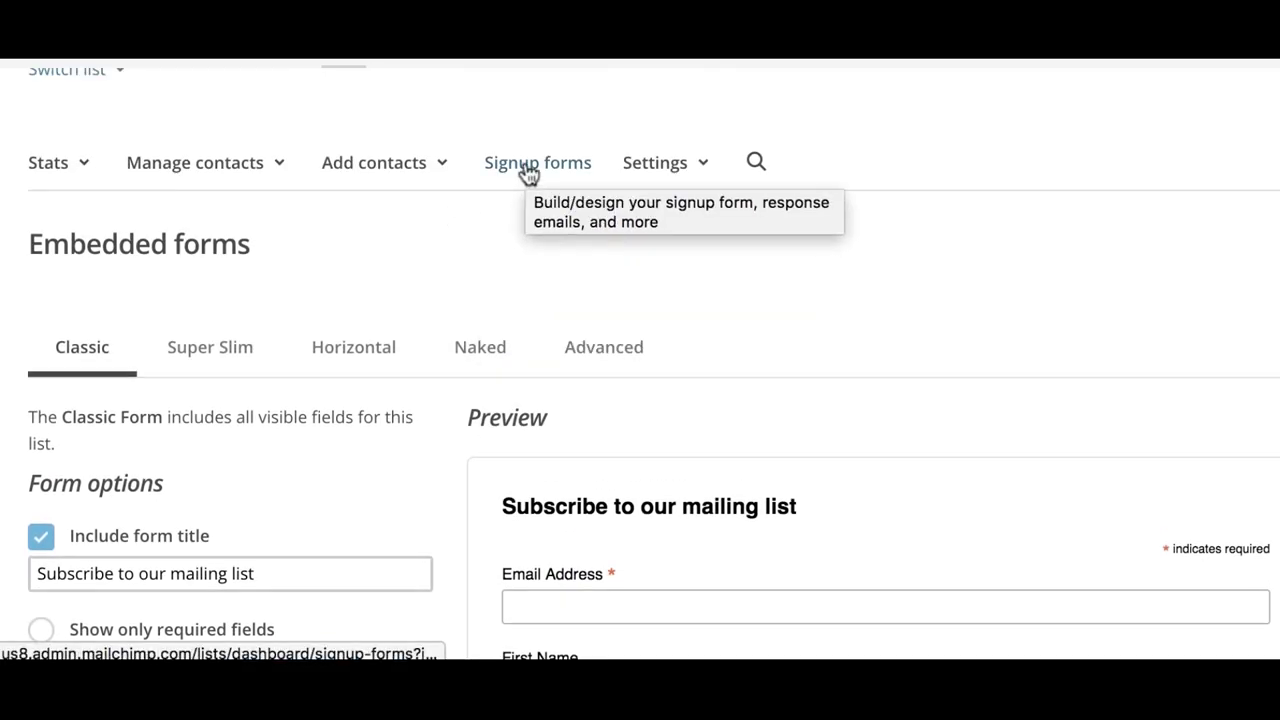
click(338, 57)
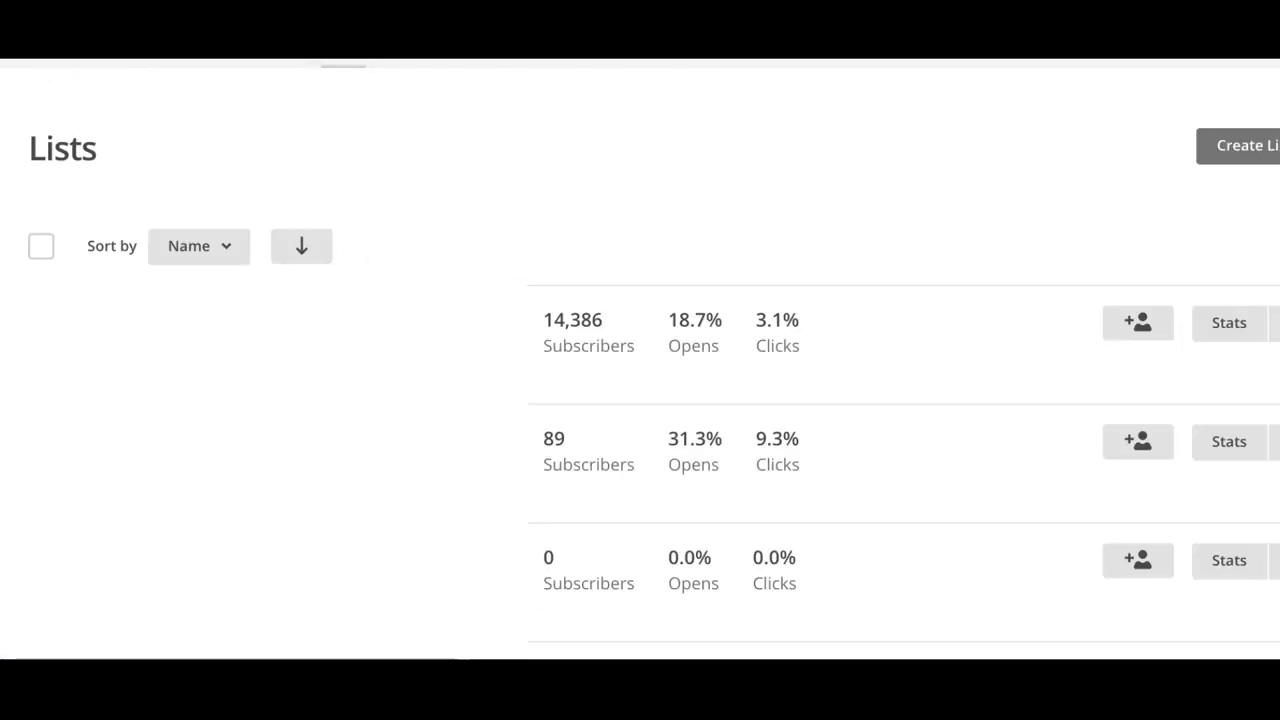
click(349, 334)
right_click(509, 293)
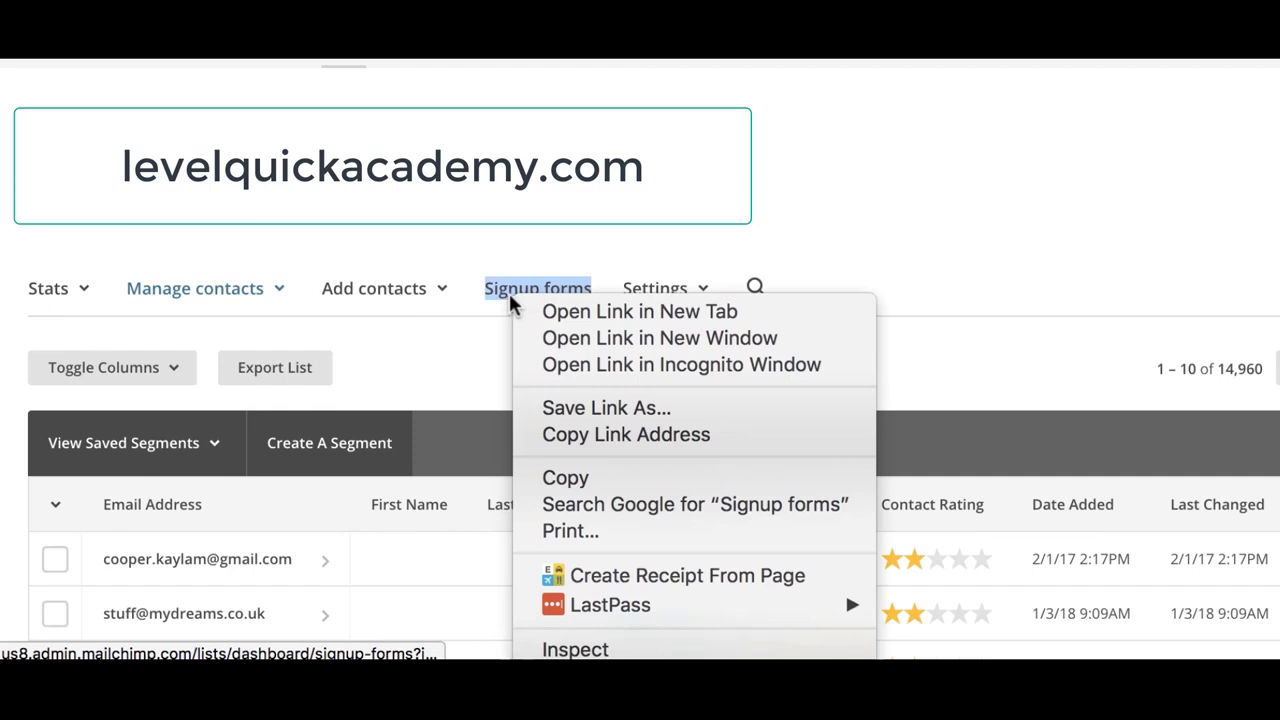
click(483, 265)
click(500, 294)
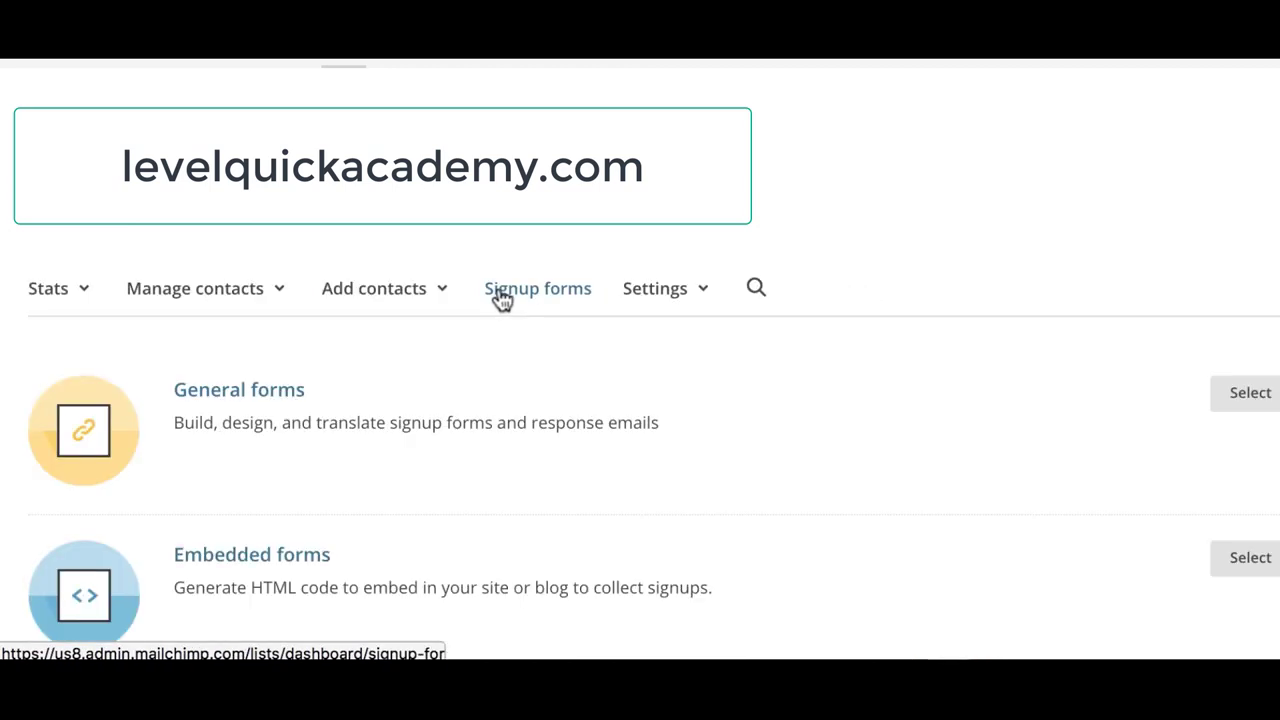
- Open the Subscriber pop-up designer, preview the Slide format and set the pop-up format back to Modal
scroll(434, 306, down, 5)
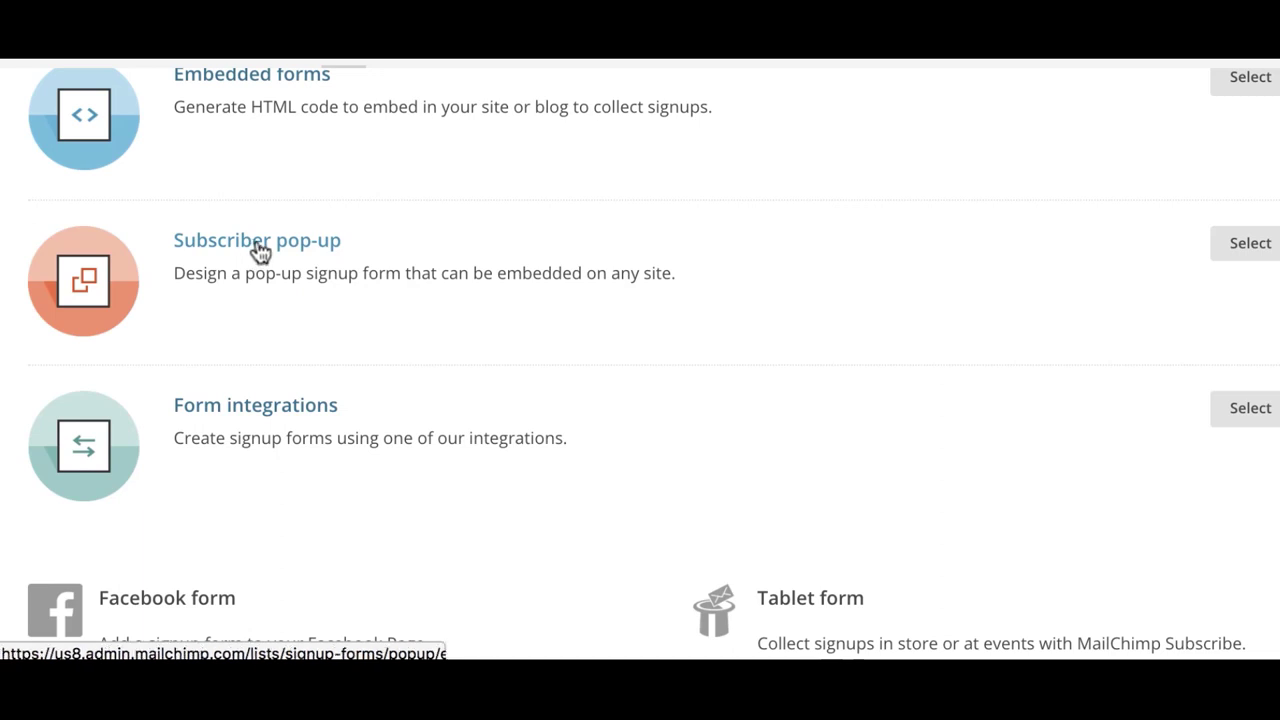
click(257, 247)
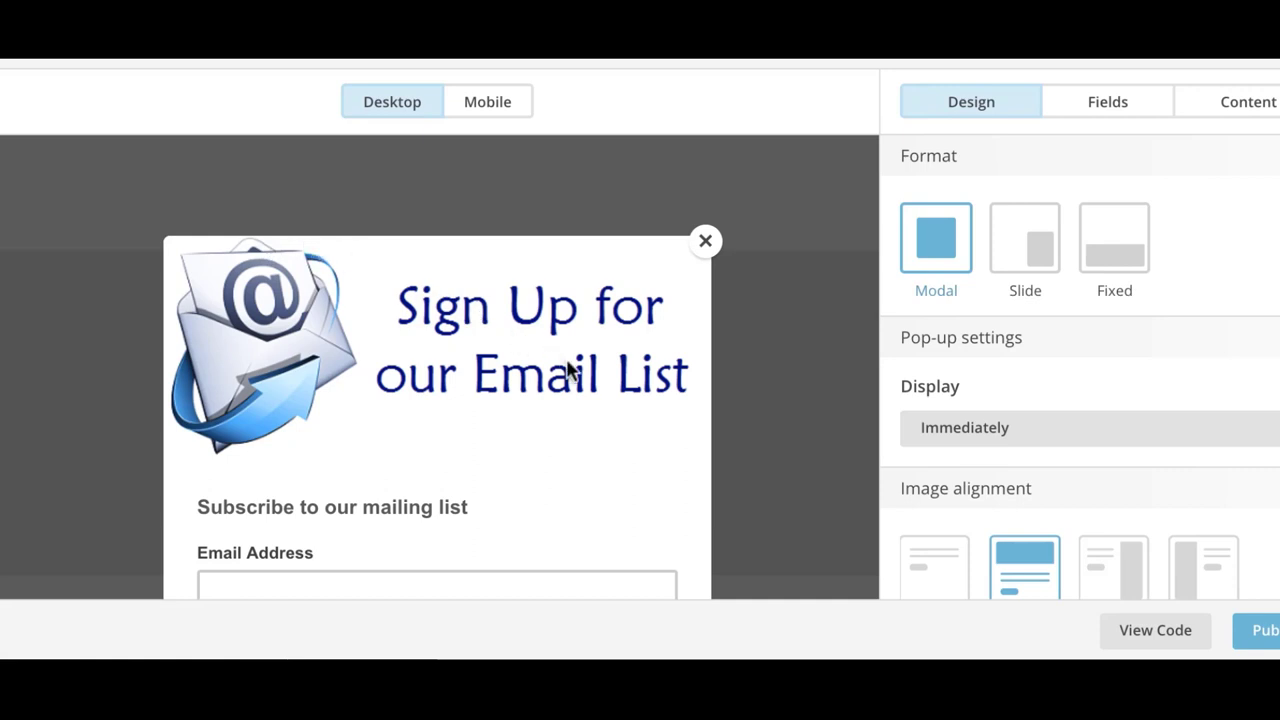
scroll(565, 370, down, 3)
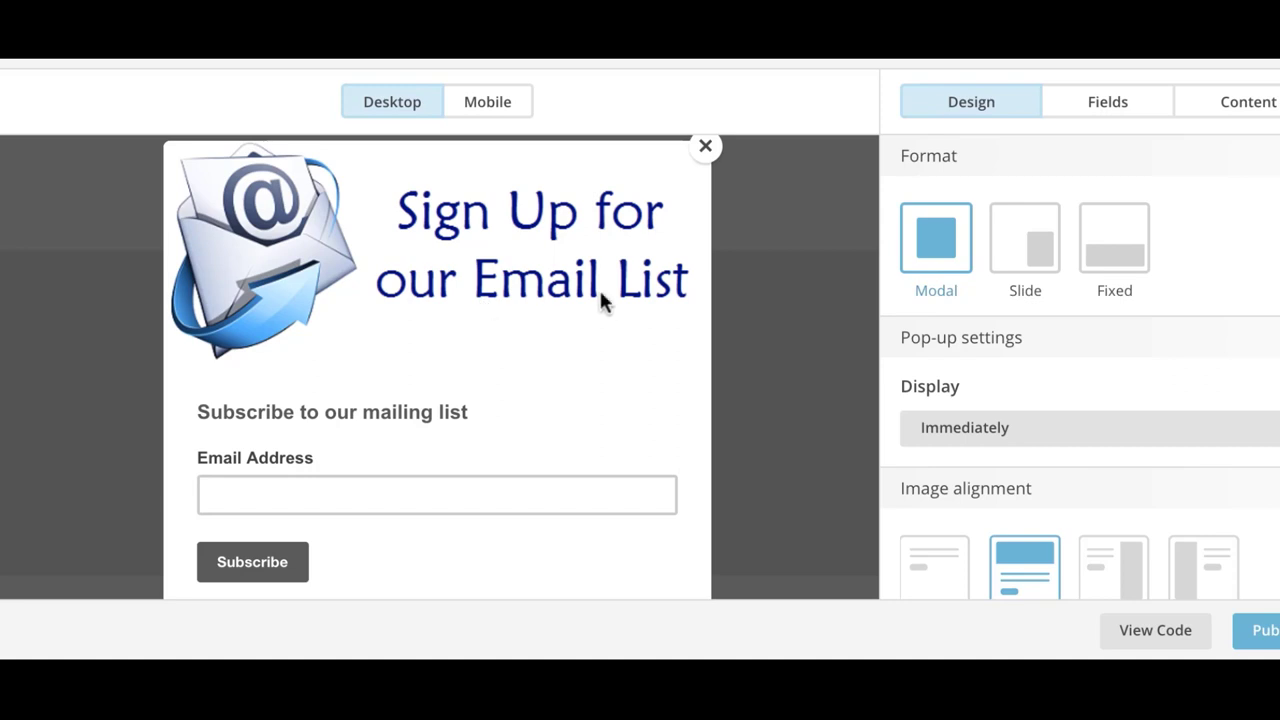
click(1040, 252)
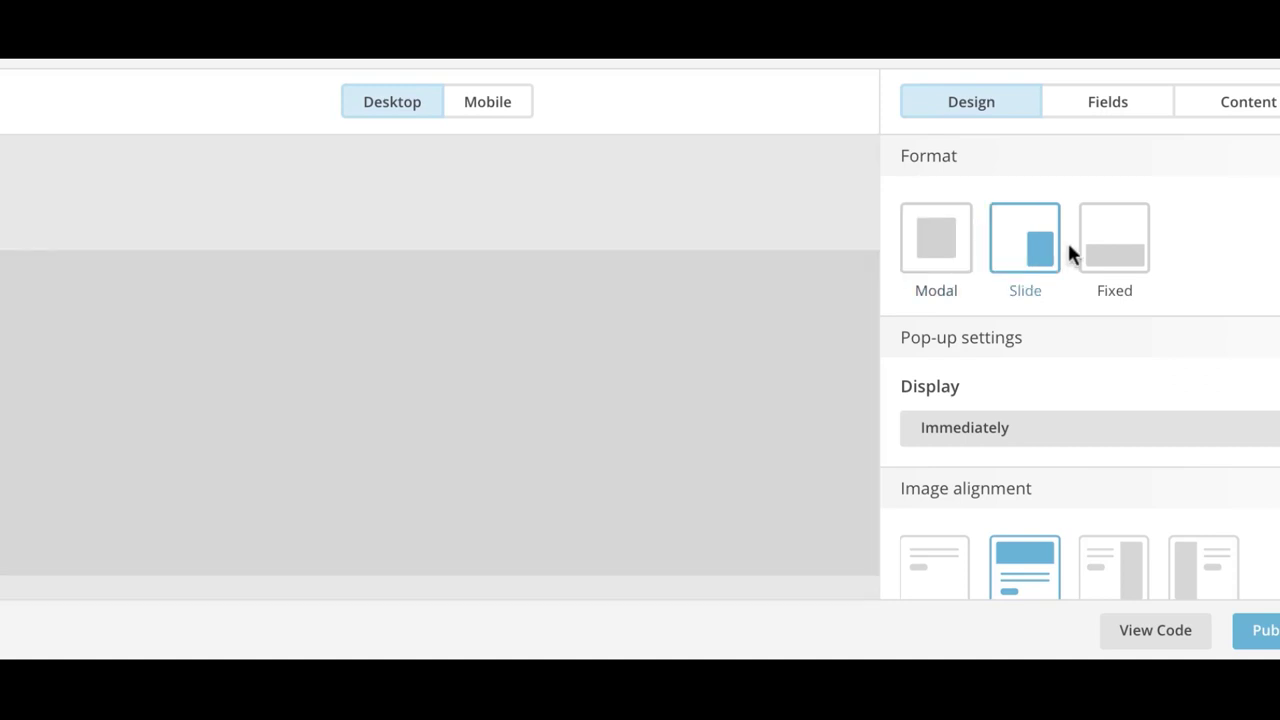
click(946, 248)
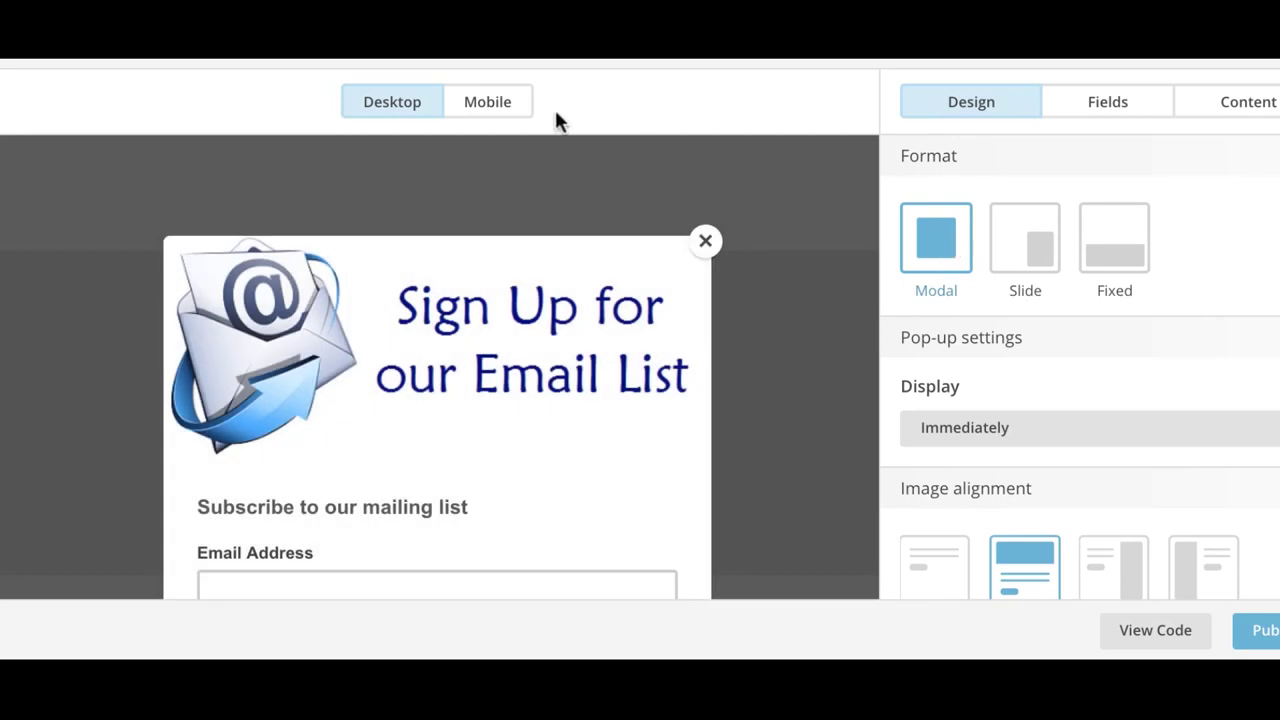
- Preview the pop-up form in mobile and desktop view and review its display timing options, keeping Immediately selected
click(488, 118)
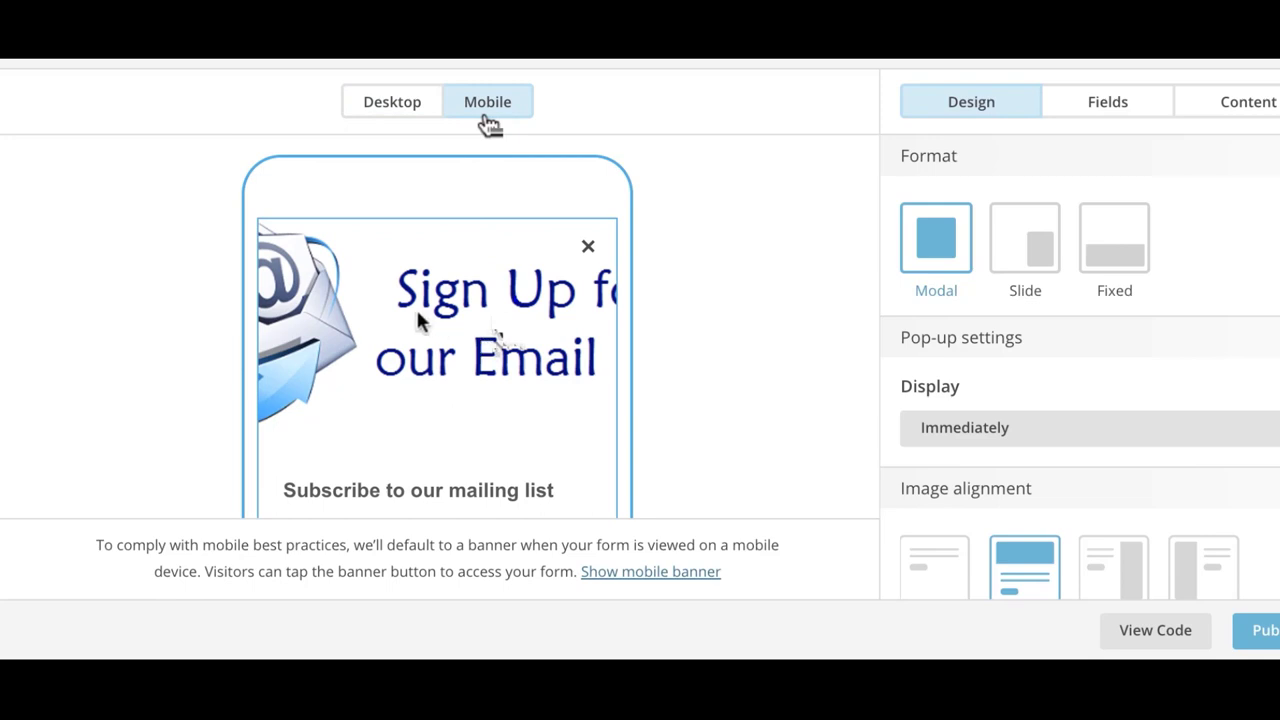
click(405, 117)
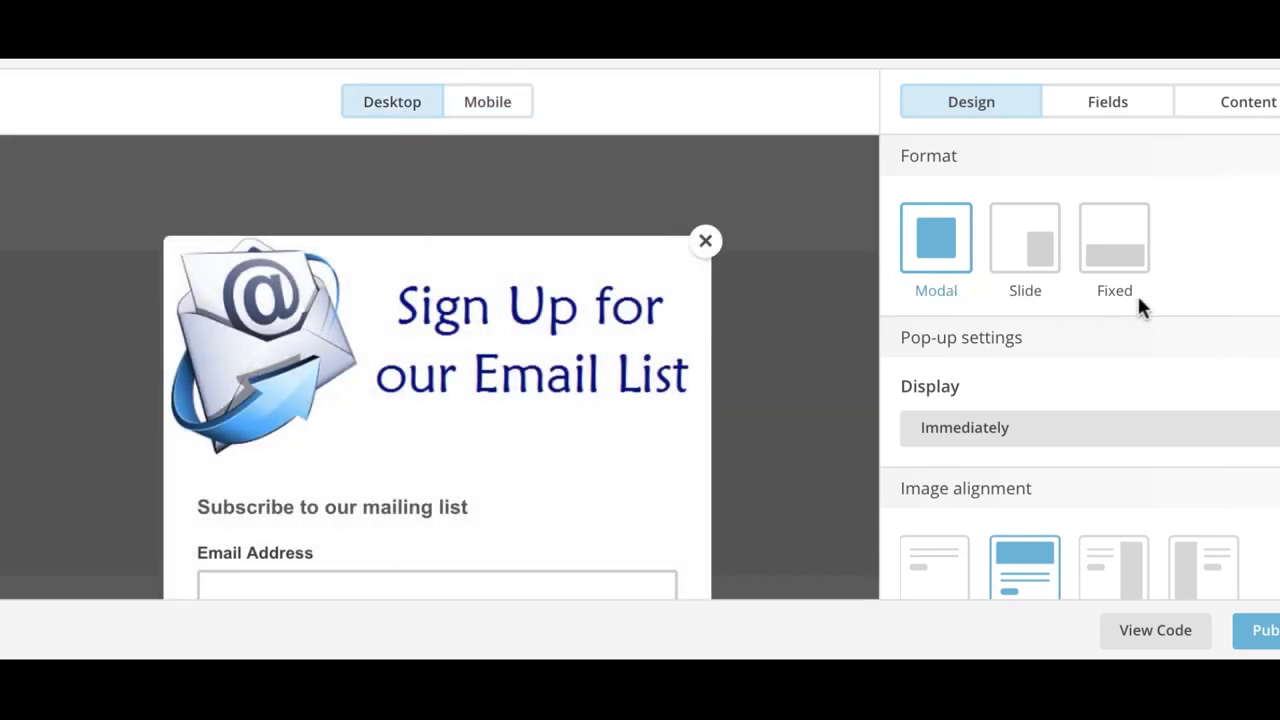
scroll(1117, 309, down, 2)
scroll(1117, 309, up, 1)
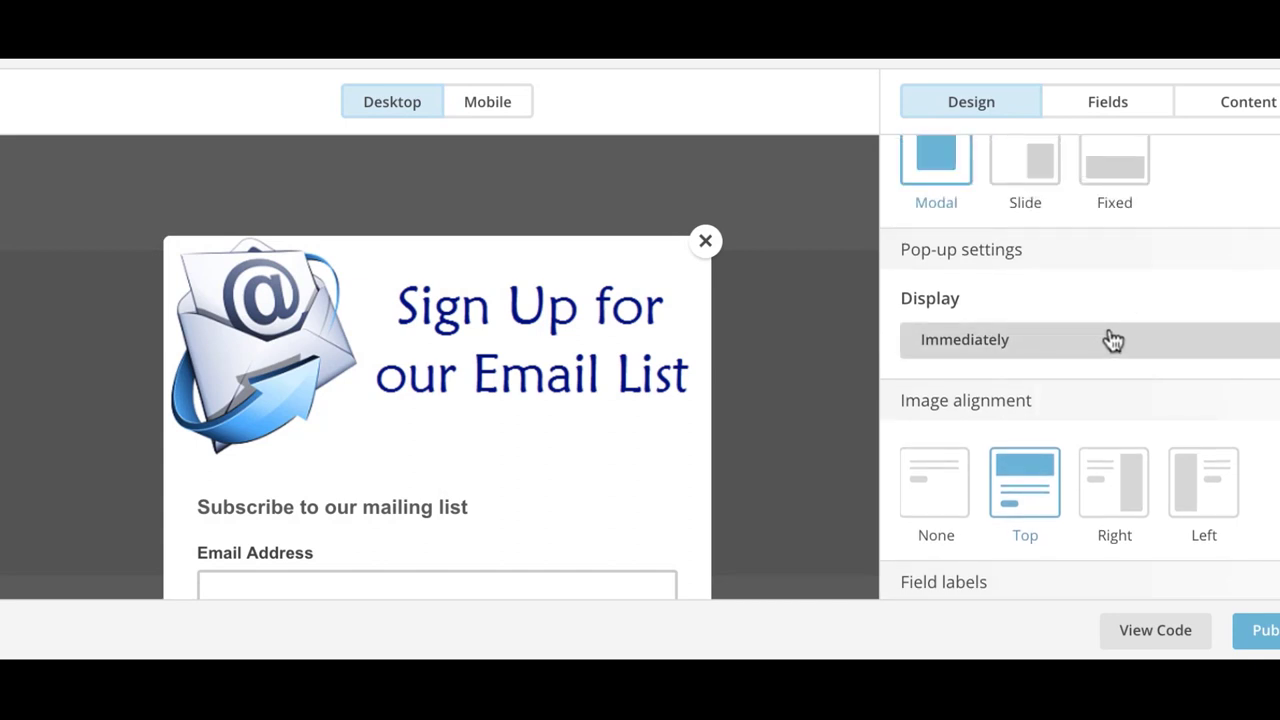
click(1113, 341)
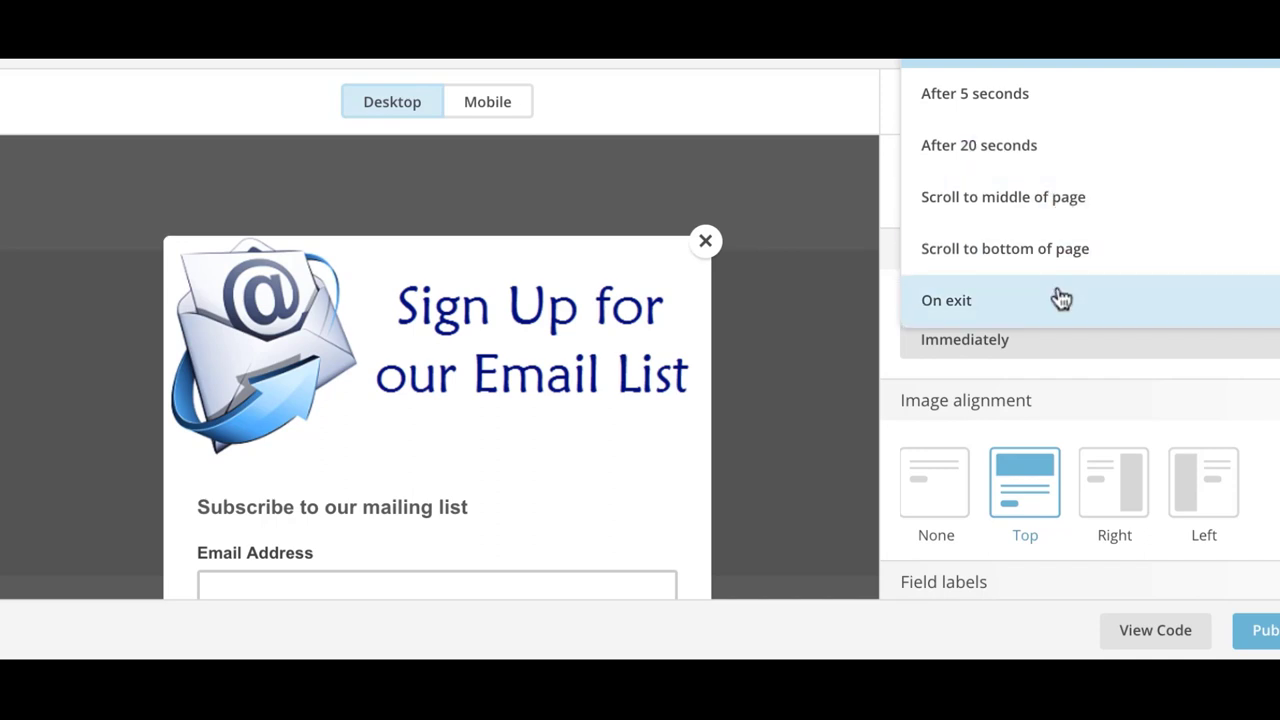
click(1035, 60)
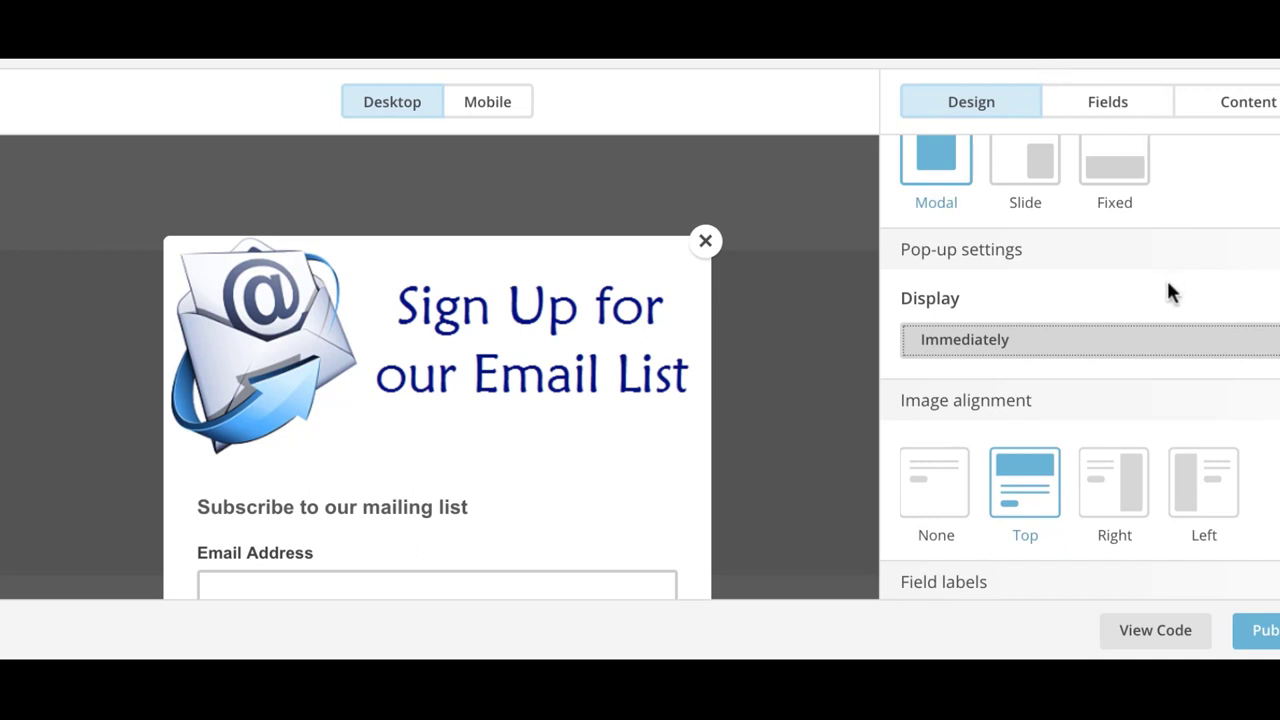
scroll(1166, 282, down, 2)
scroll(1162, 278, down, 2)
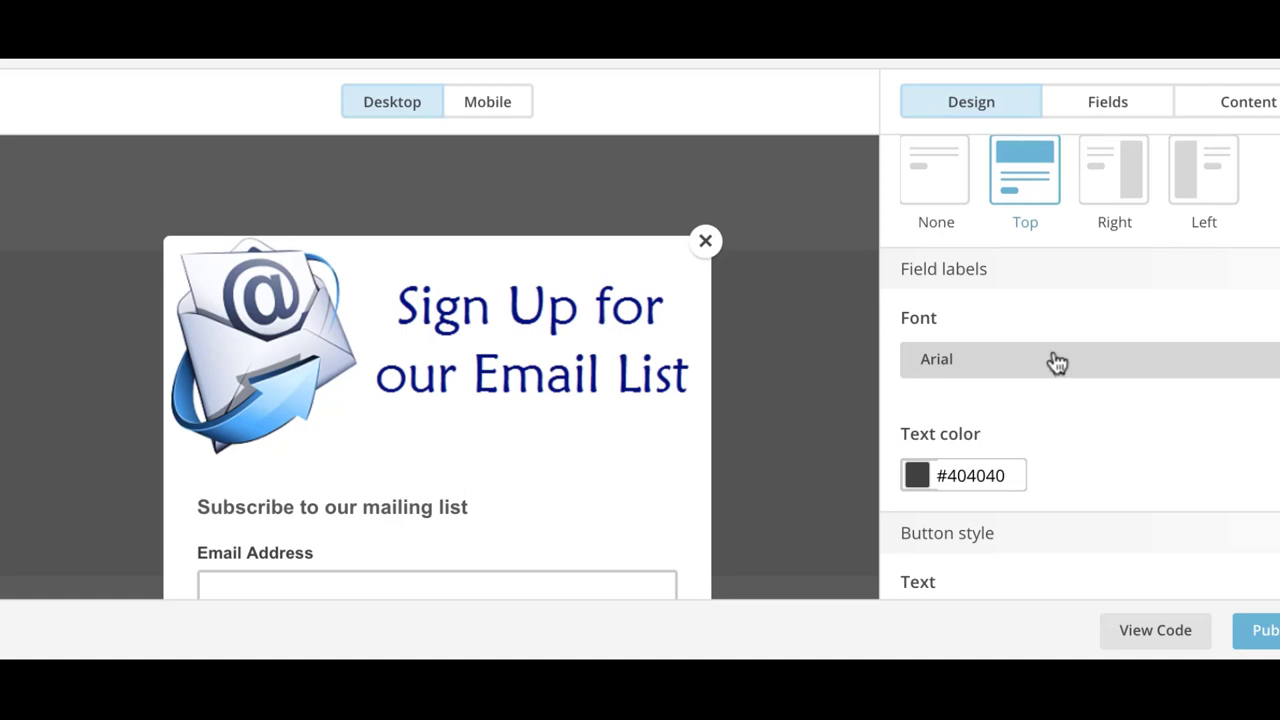
- View the pop-up form's embed code and copy the whole script
click(1157, 638)
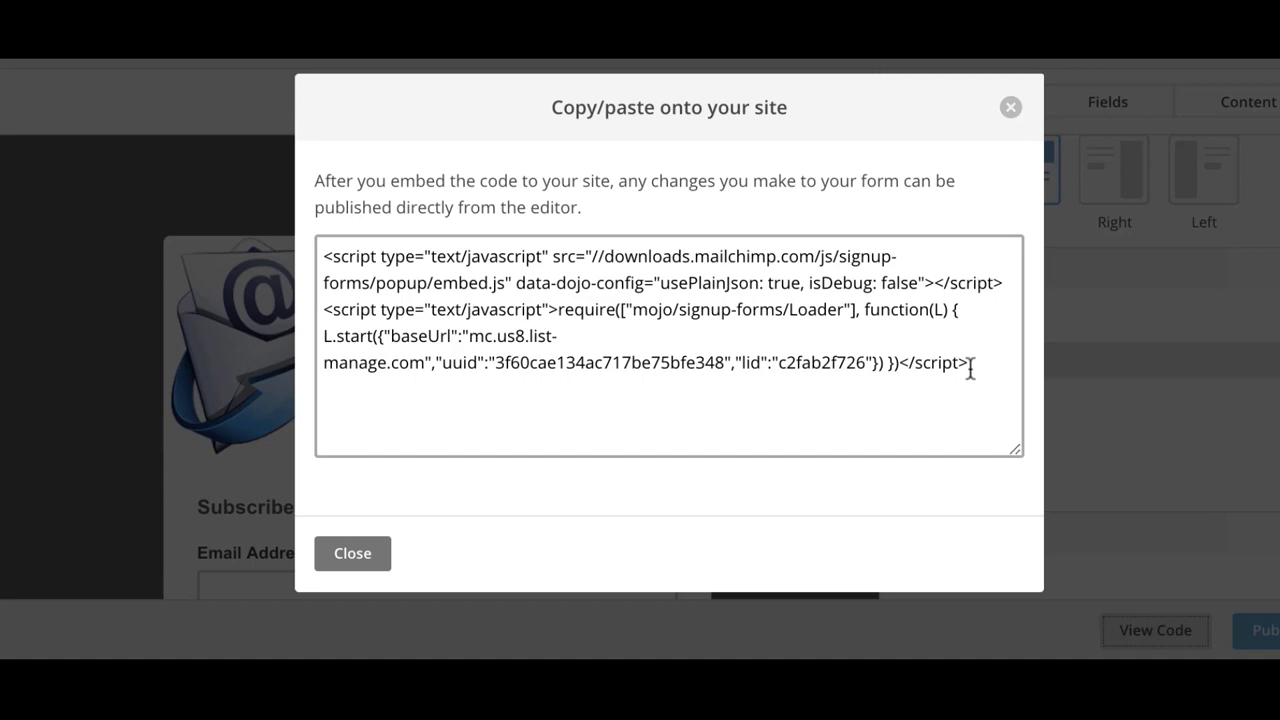
drag(829, 363, 309, 223)
key(ctrl+c)
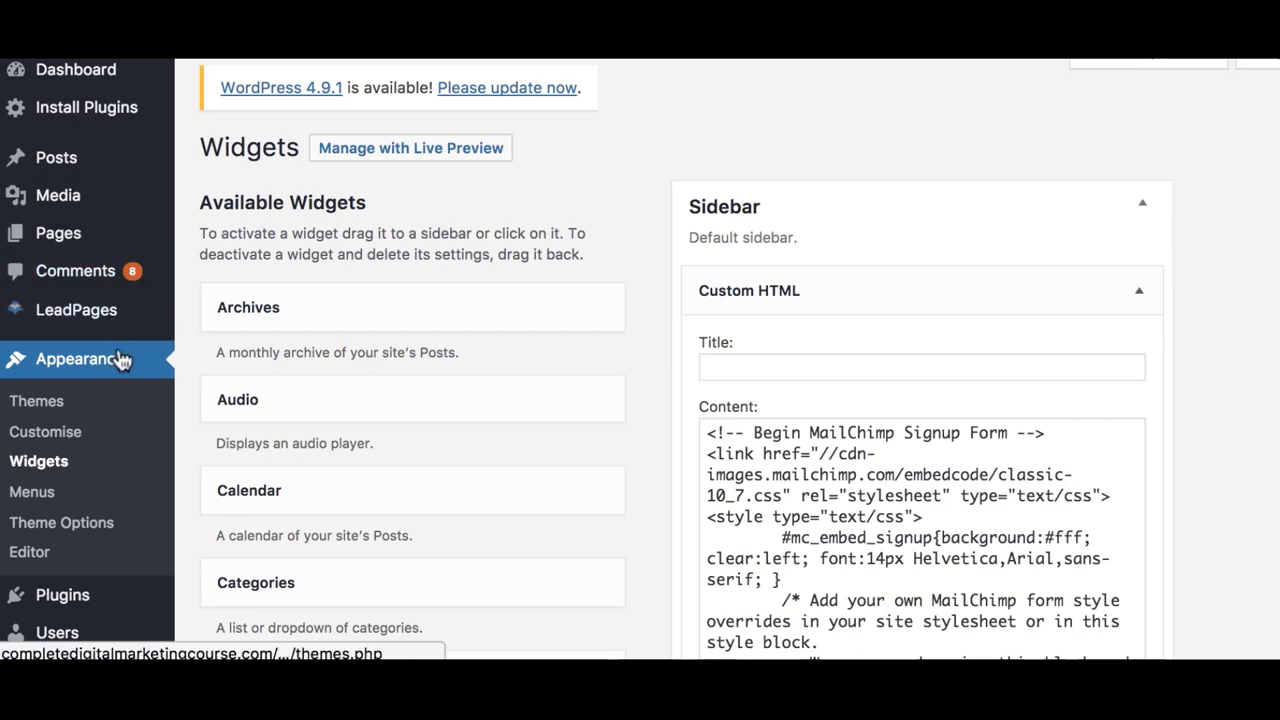
- In WordPress, open the Theme Options, paste the pop-up script at the end of the Header Code and save the changes
scroll(121, 360, down, 2)
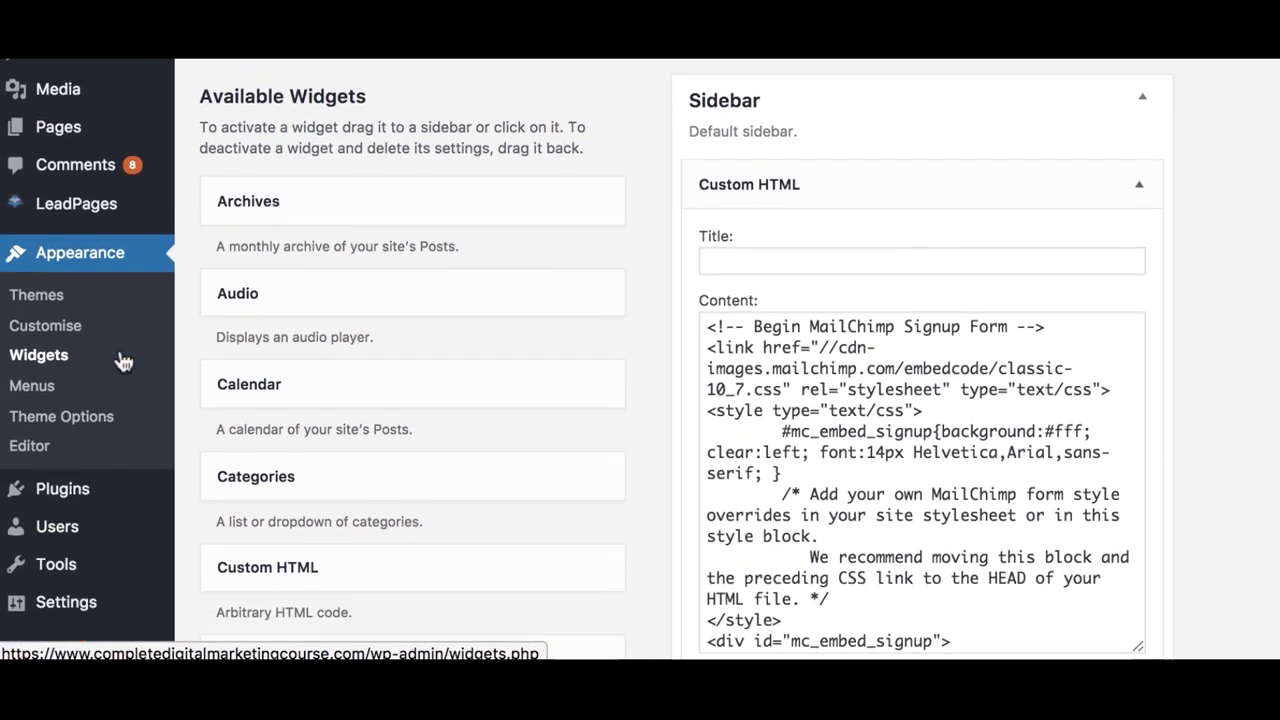
click(107, 418)
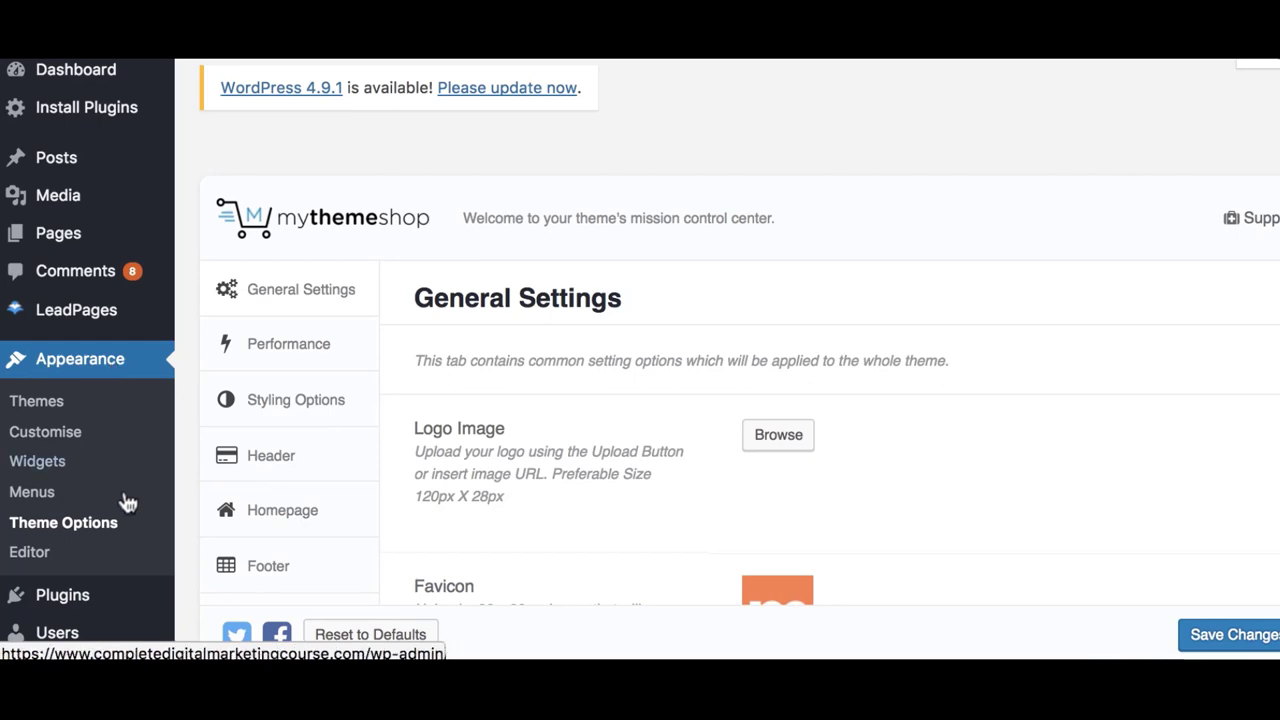
scroll(200, 420, down, 1)
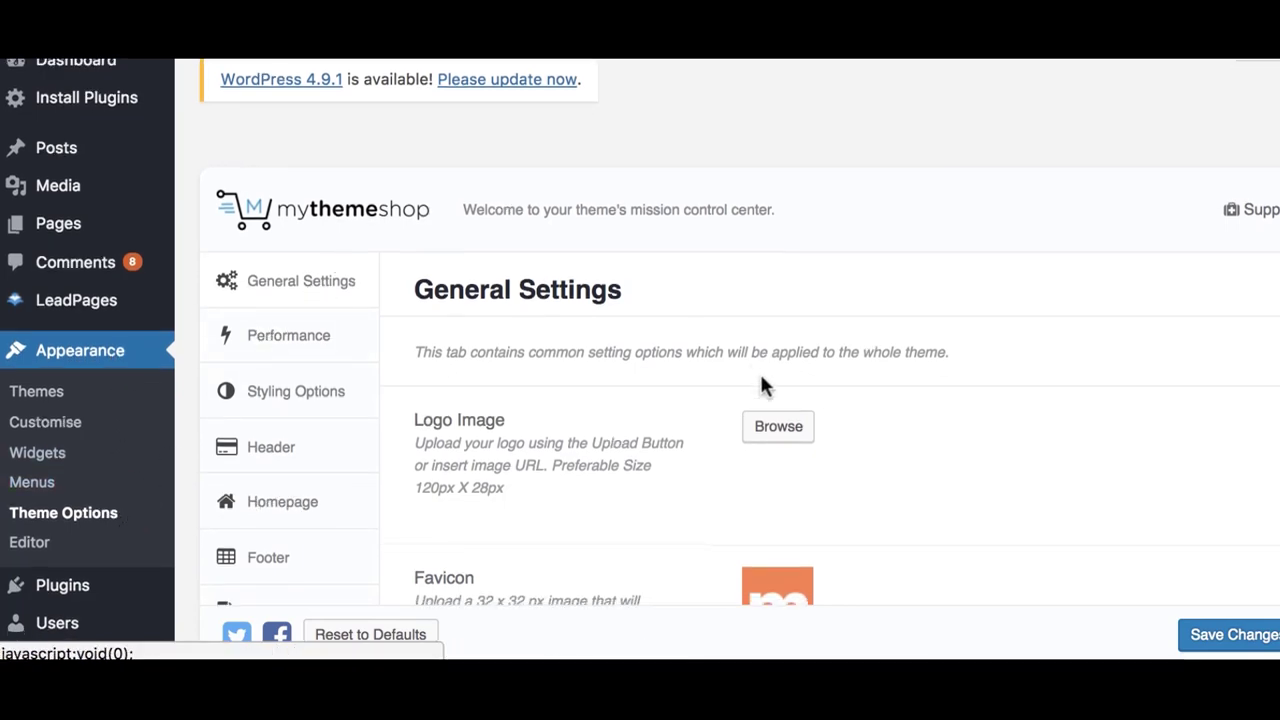
scroll(758, 372, down, 10)
scroll(757, 385, down, 5)
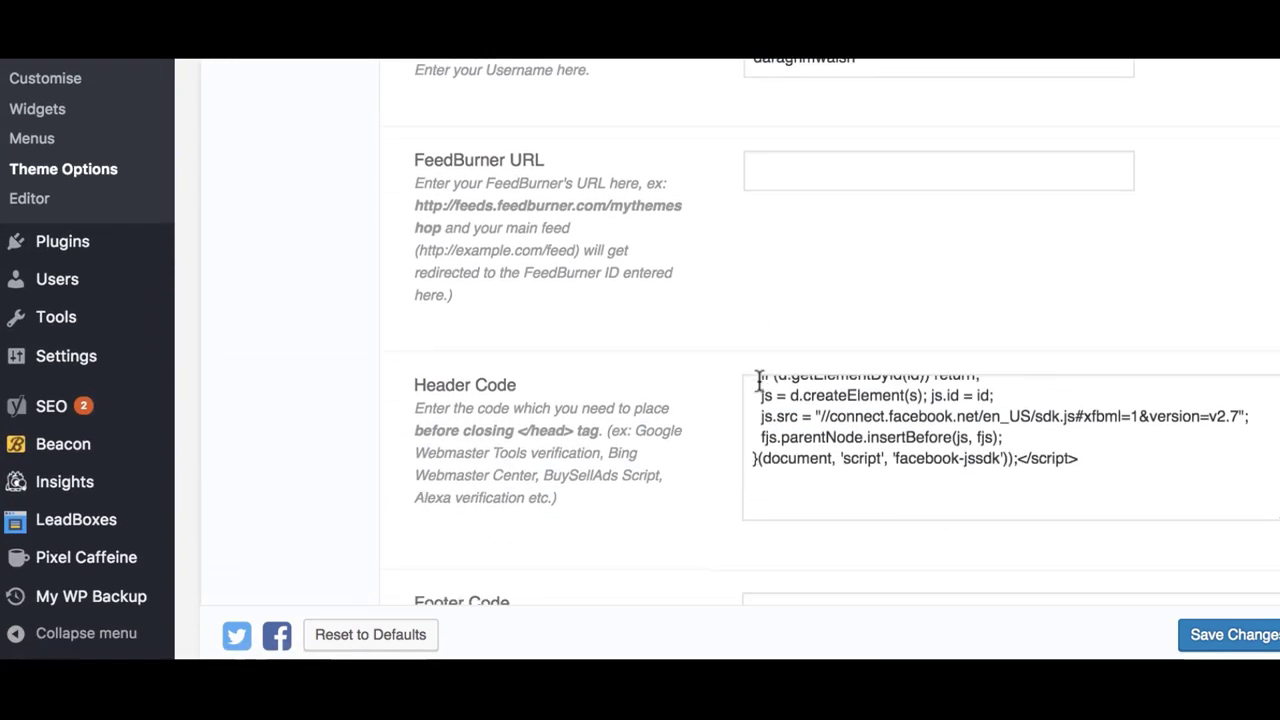
drag(416, 376, 517, 376)
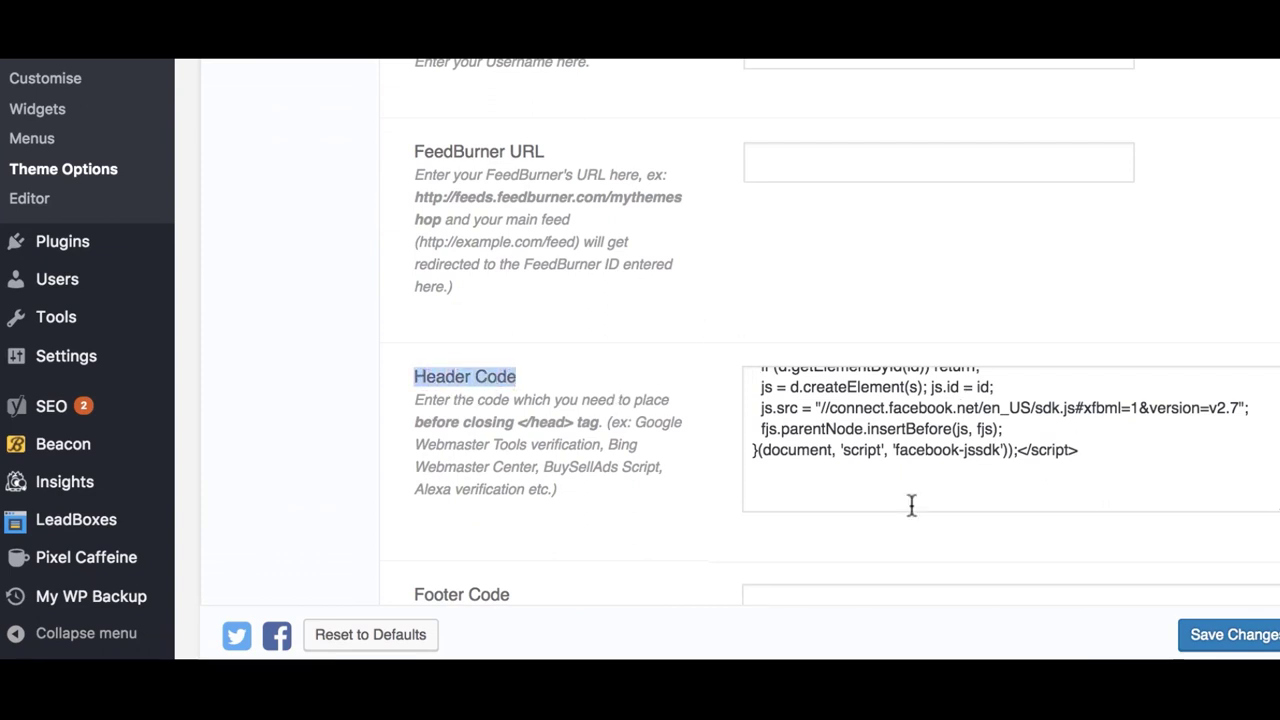
click(844, 495)
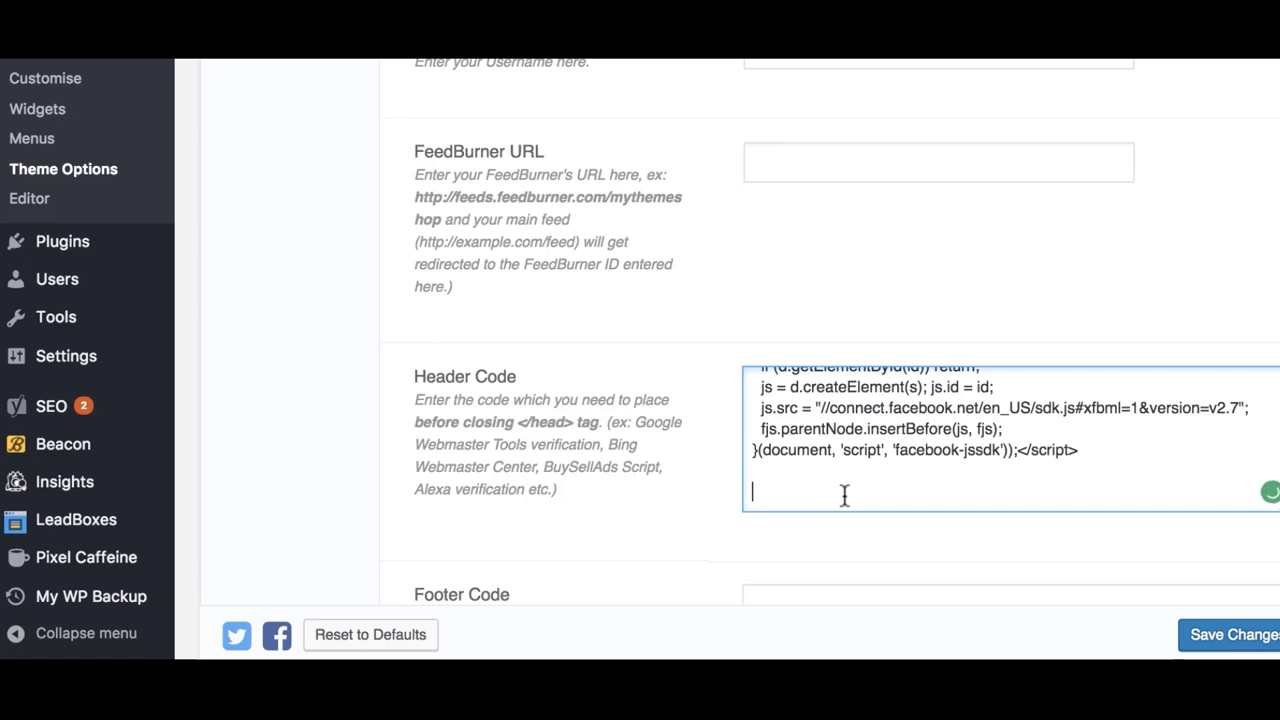
key(ctrl+v)
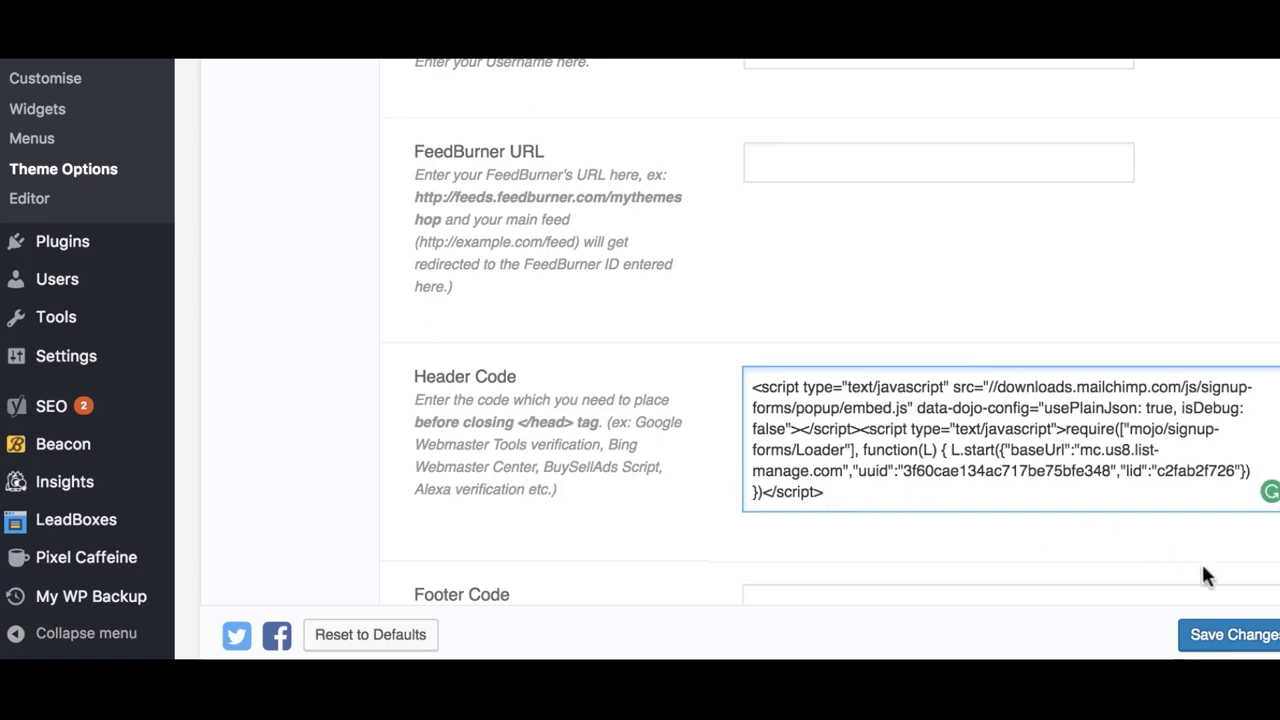
click(1236, 636)
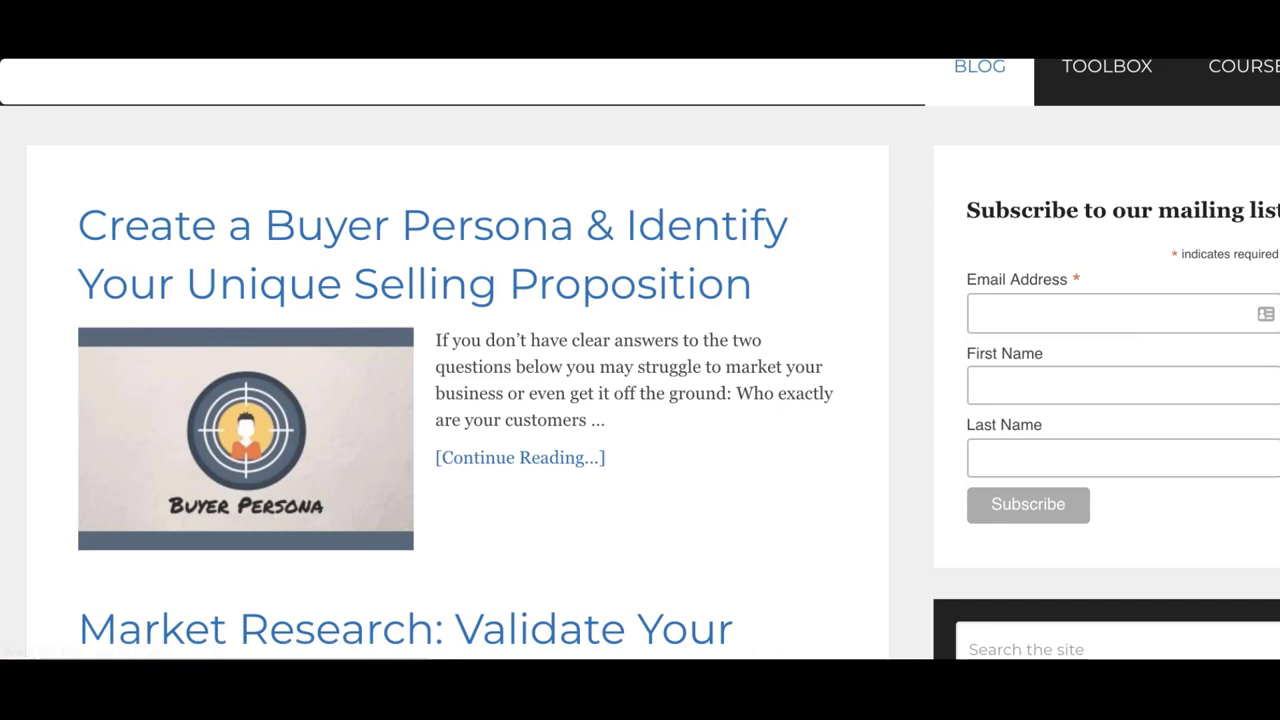
- Open the buyer persona post on the blog to test the pop-up, and submit an email address in its subscribe form
click(516, 248)
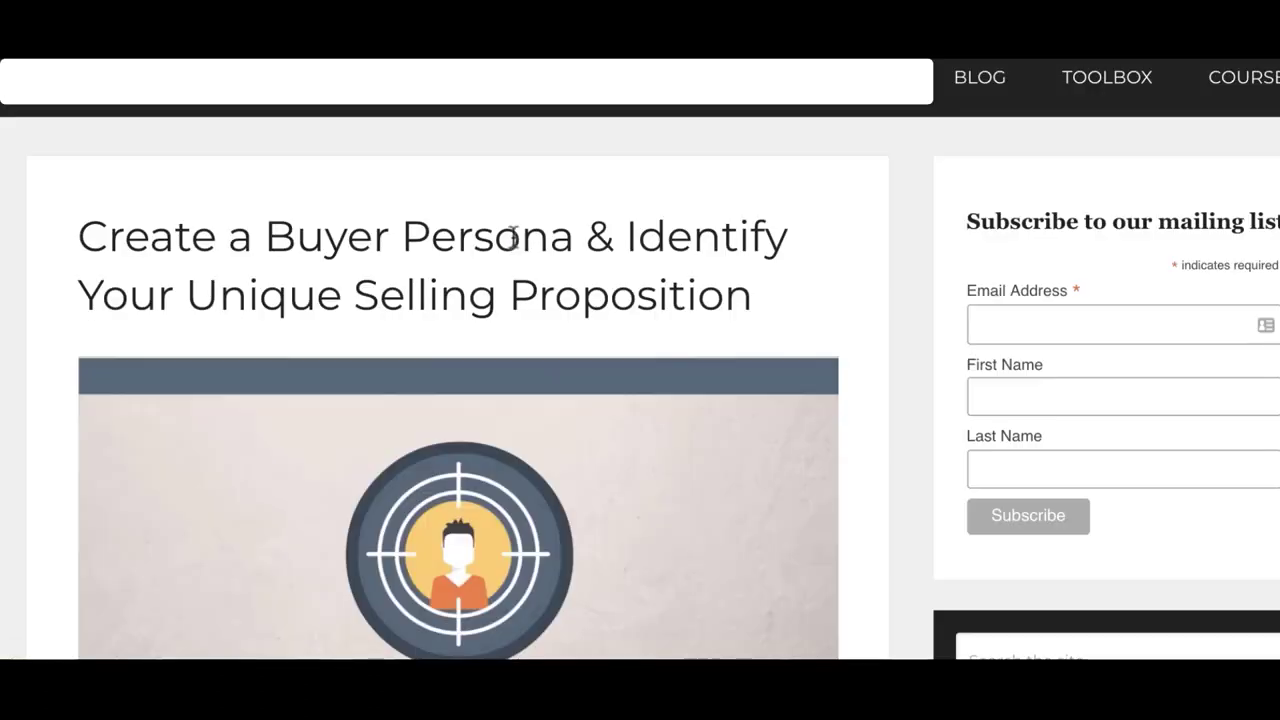
scroll(514, 240, down, 3)
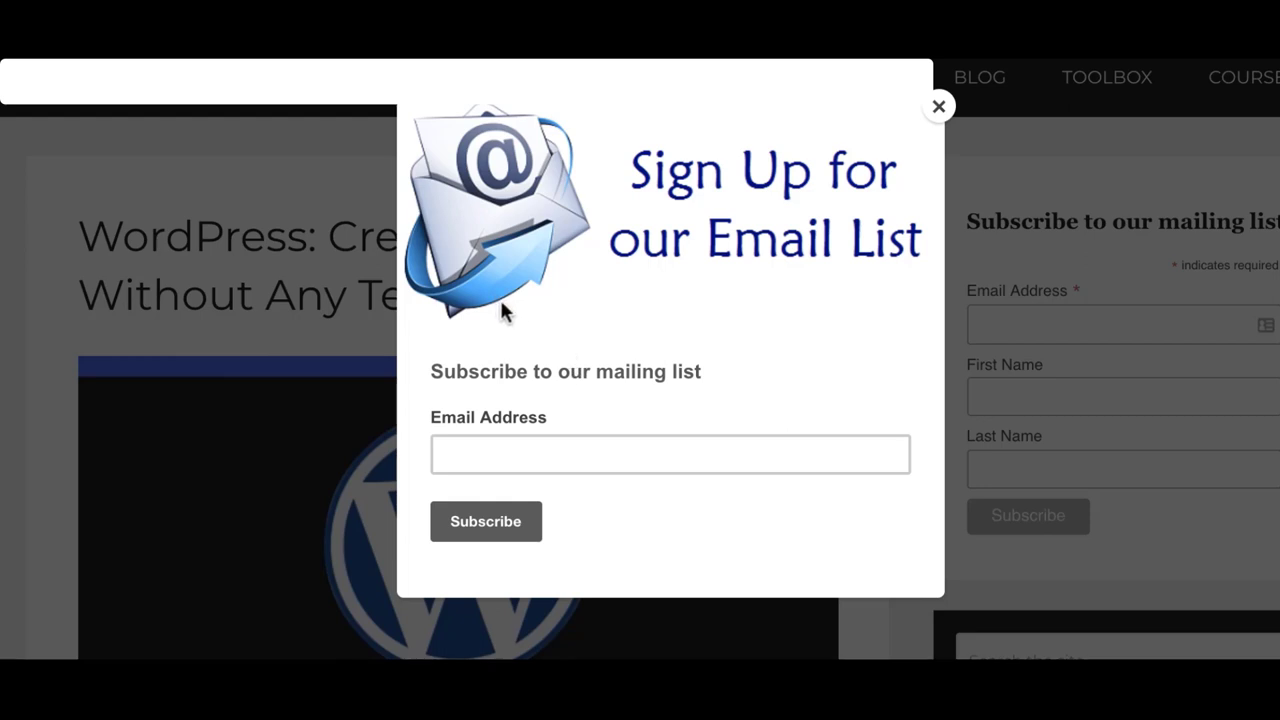
click(589, 450)
text(levelquickacademy.com)
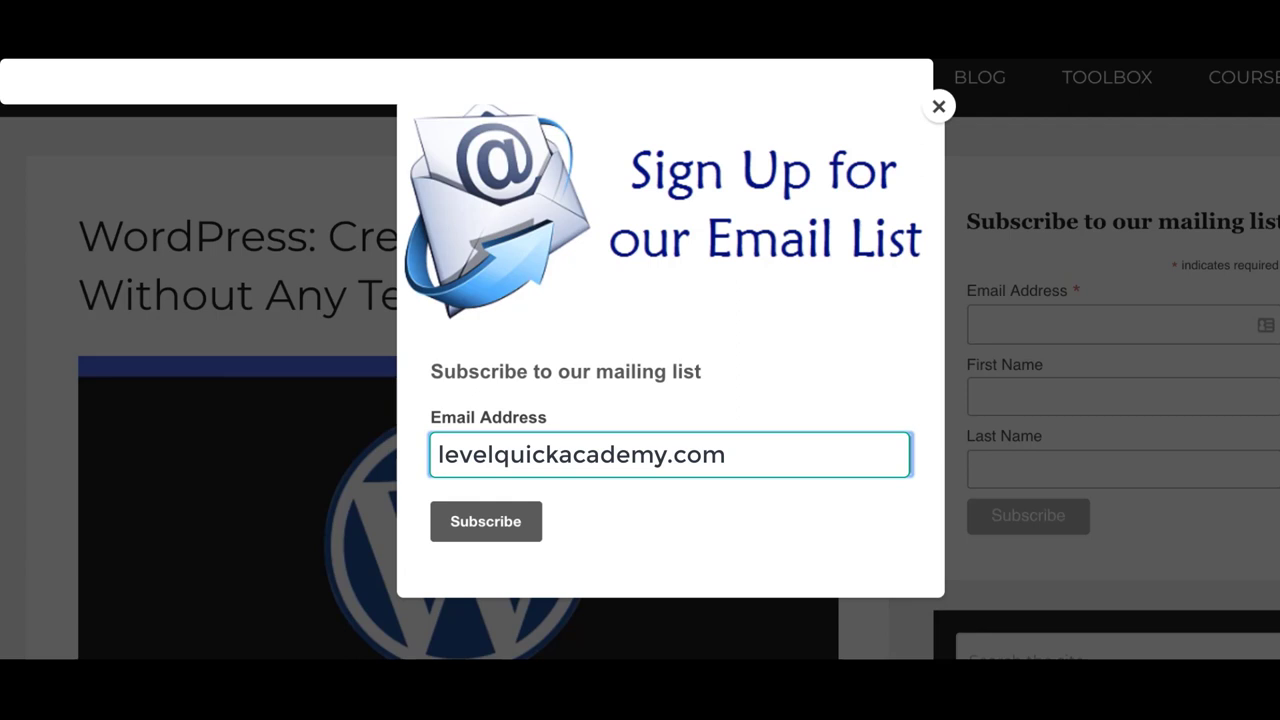
key(Return)
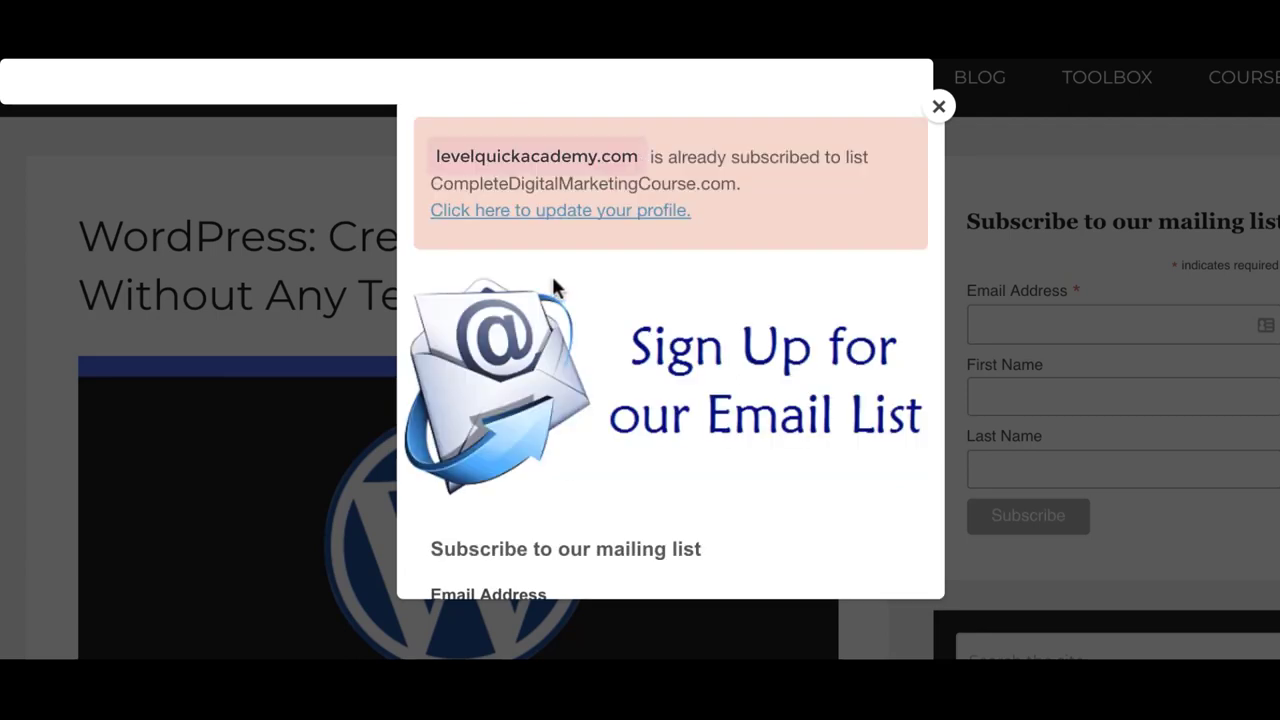
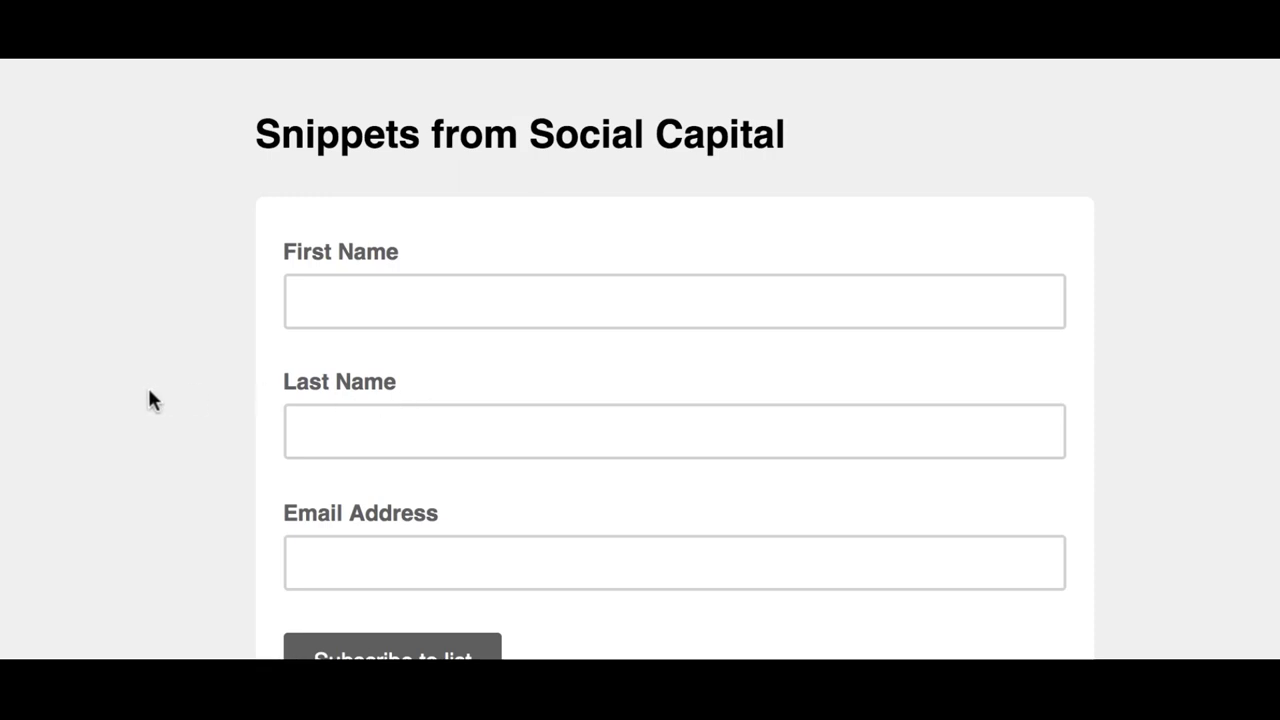
- Look over the Snippets from Social Capital signup page and open the General forms builder for the first MailChimp list
scroll(152, 395, down, 2)
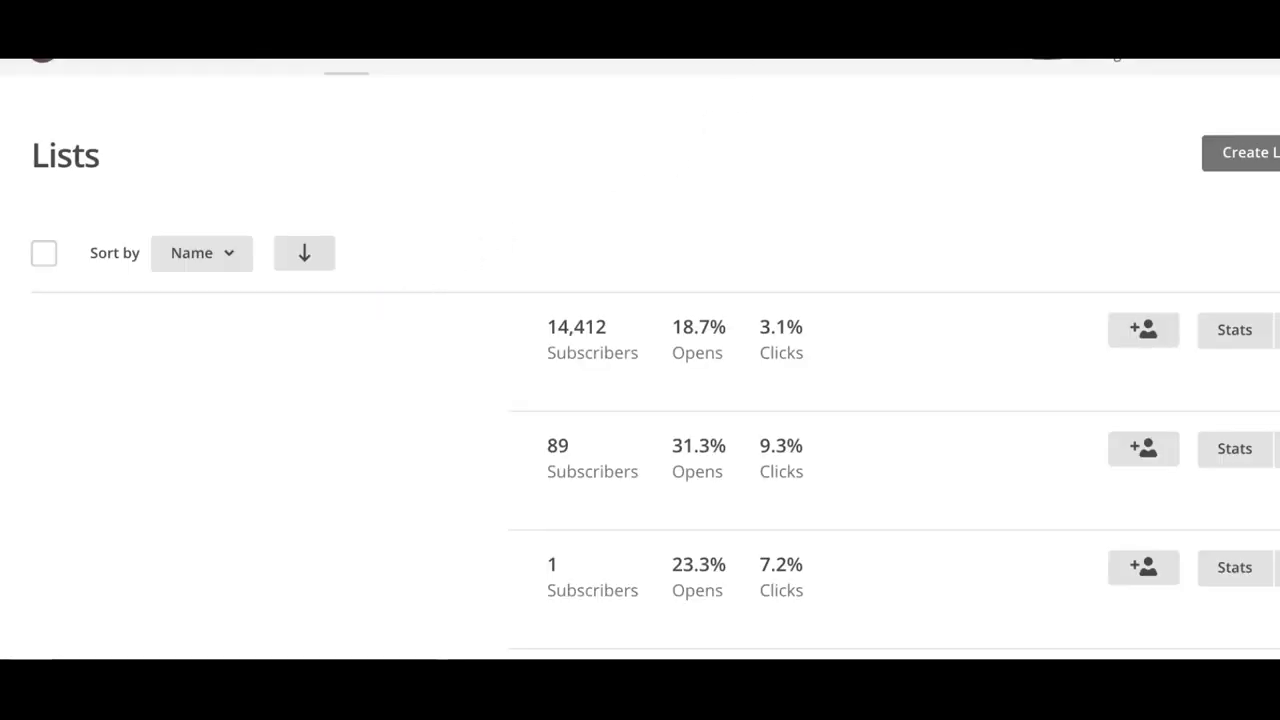
click(366, 337)
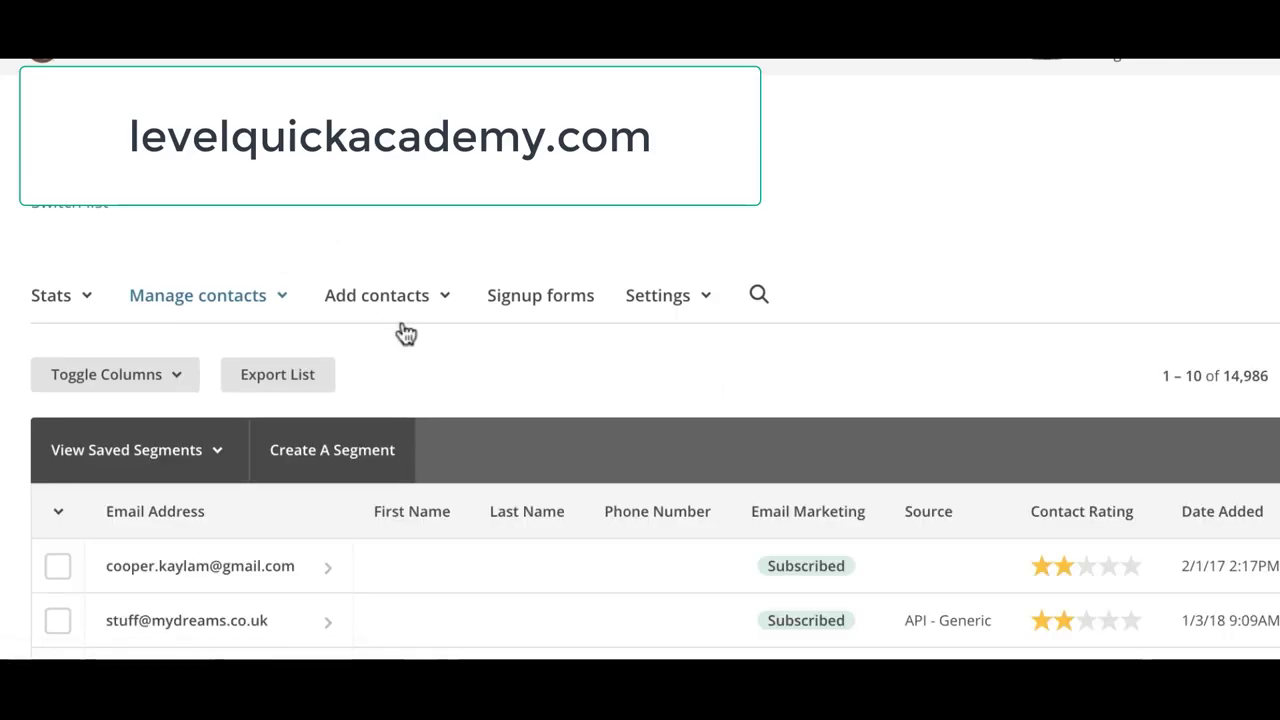
click(538, 308)
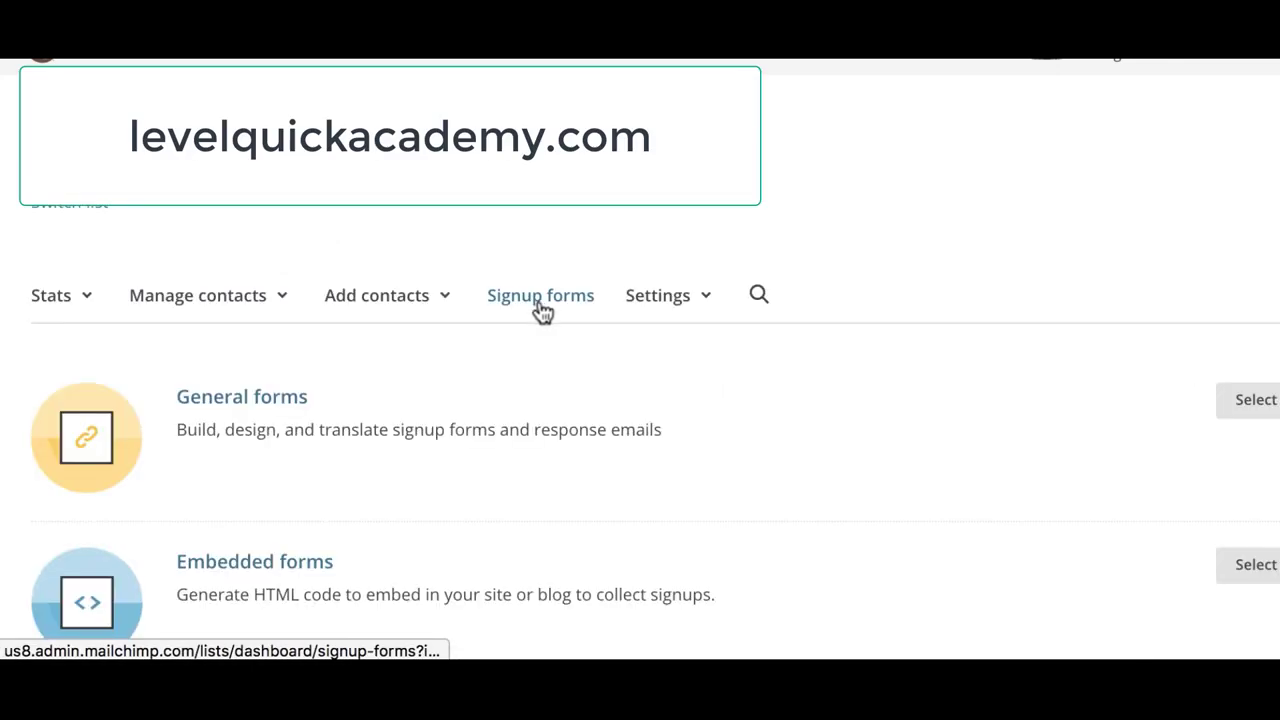
scroll(540, 305, down, 2)
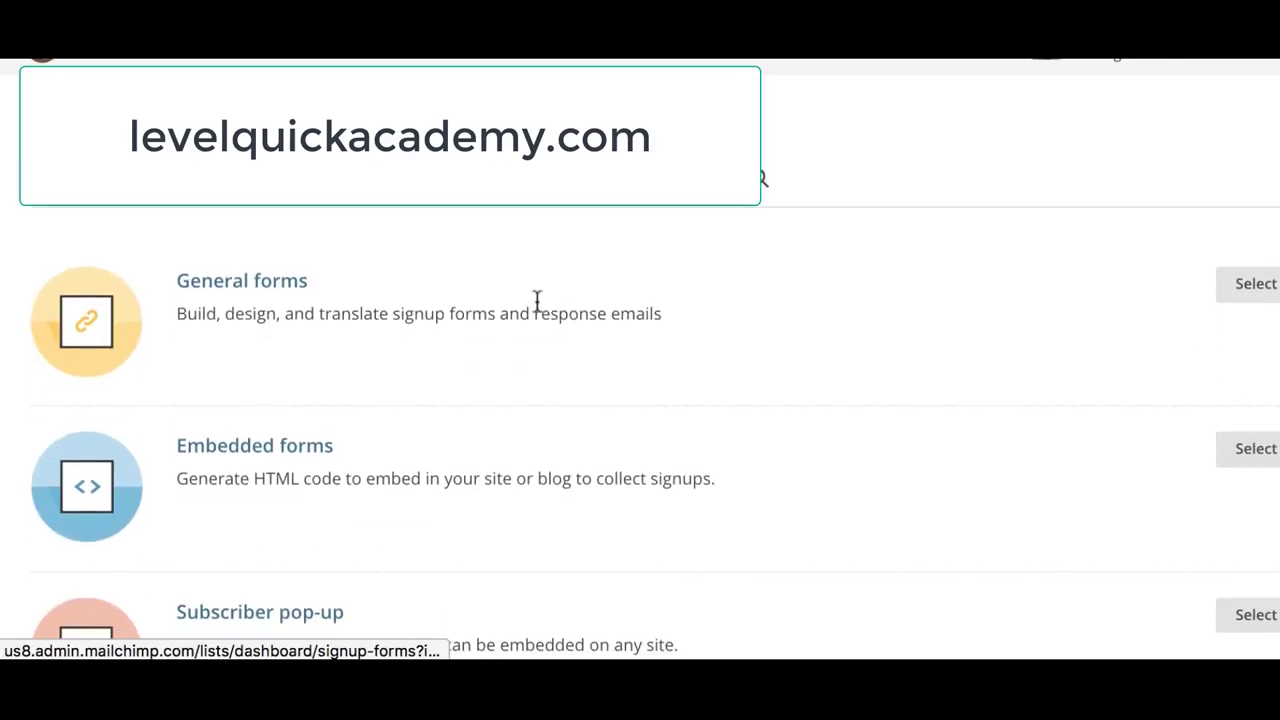
click(1255, 288)
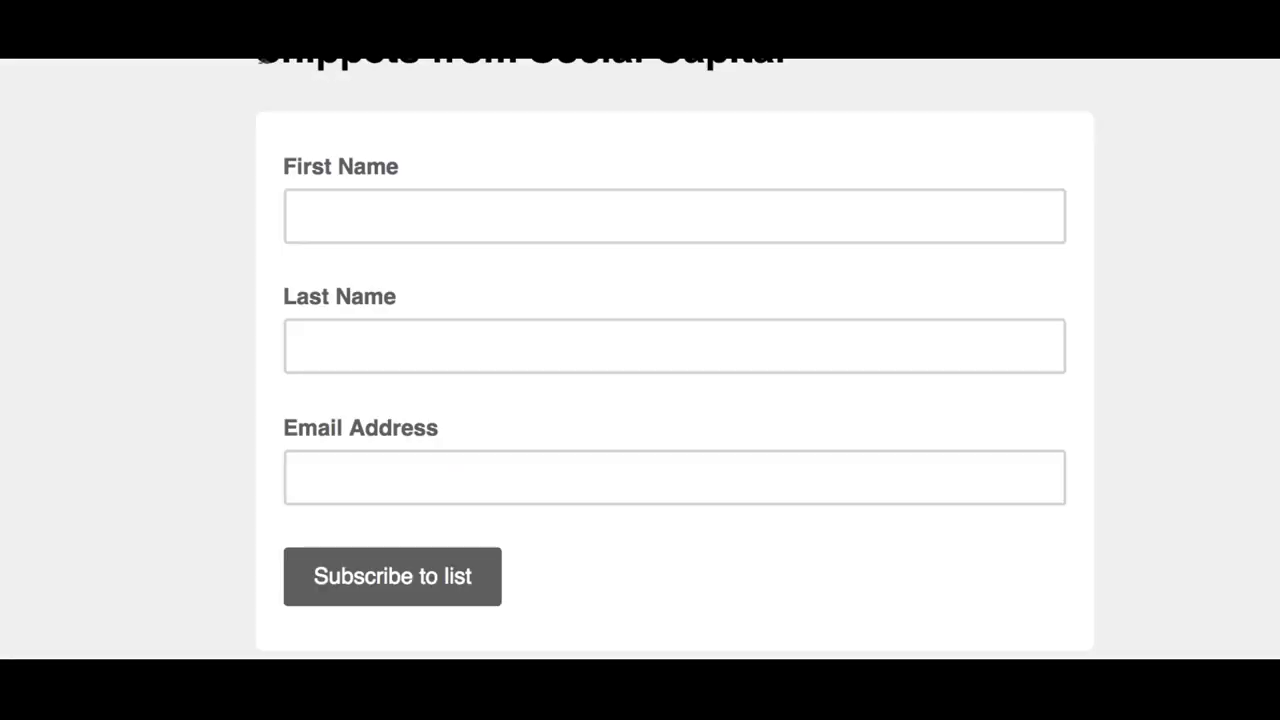
drag(258, 62, 780, 62)
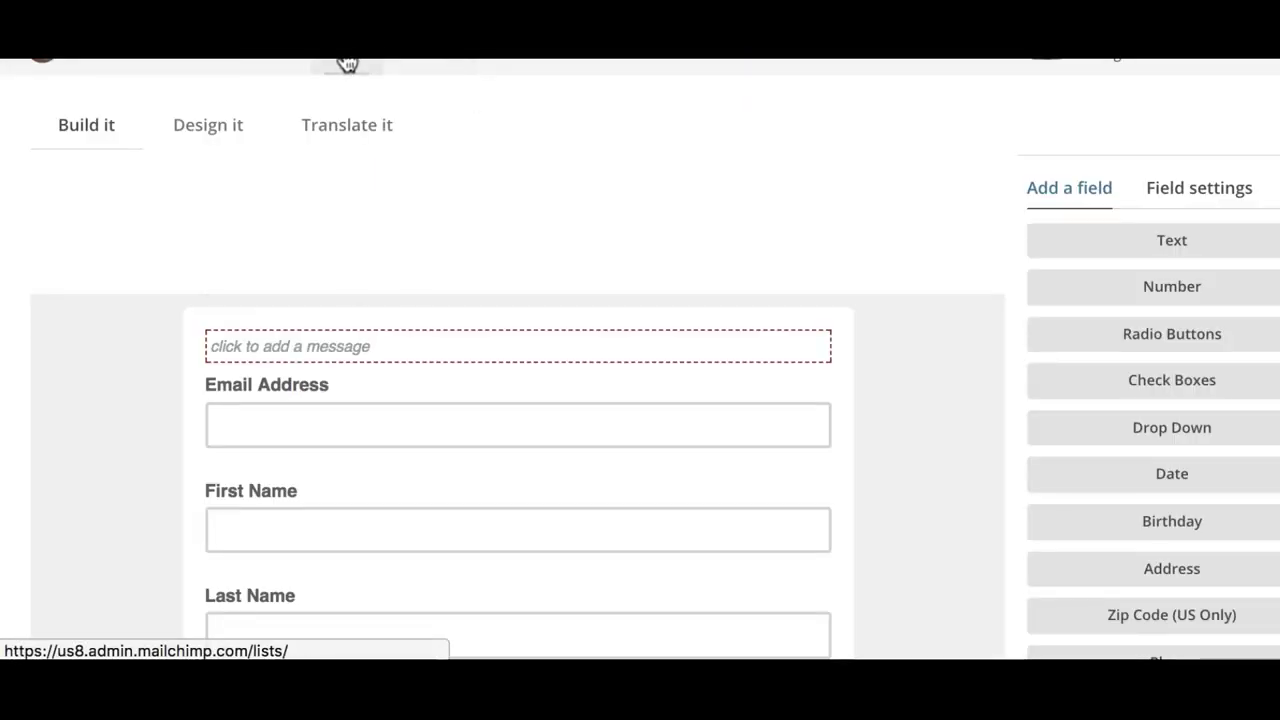
- Delete the Phone Number field from the general signup form, entering DELETE as the confirmation
scroll(600, 400, down, 3)
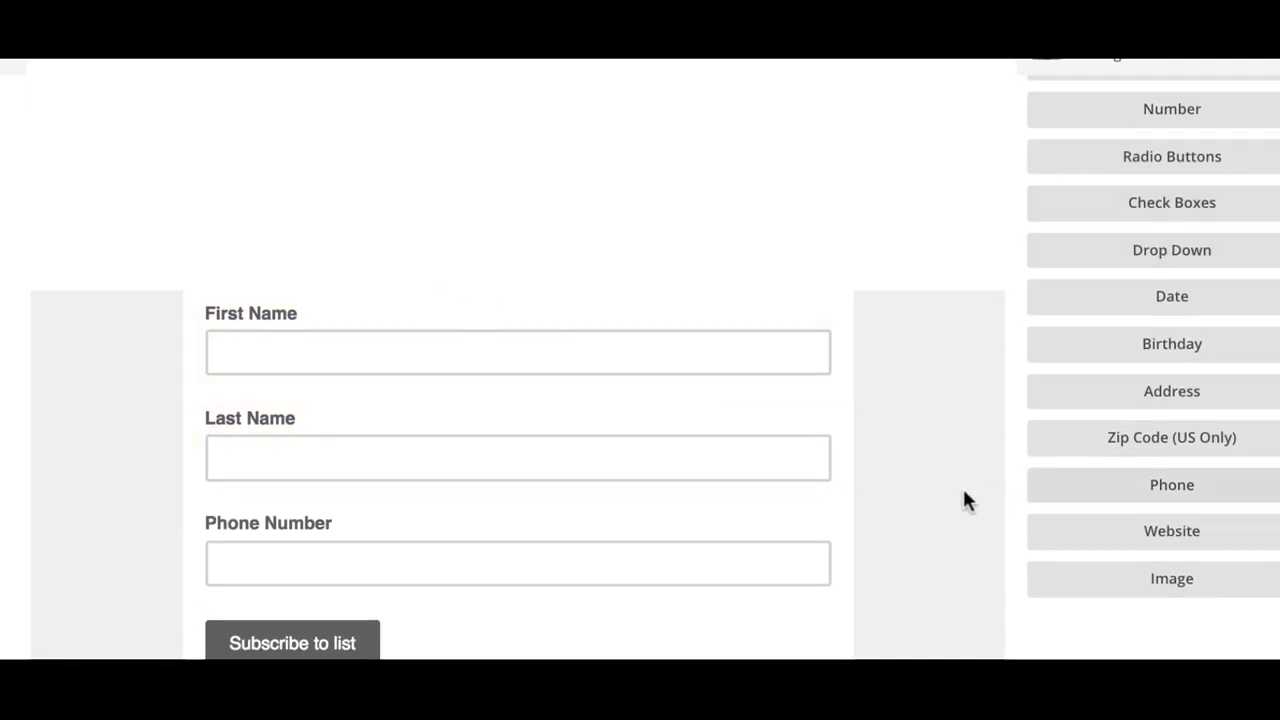
click(566, 558)
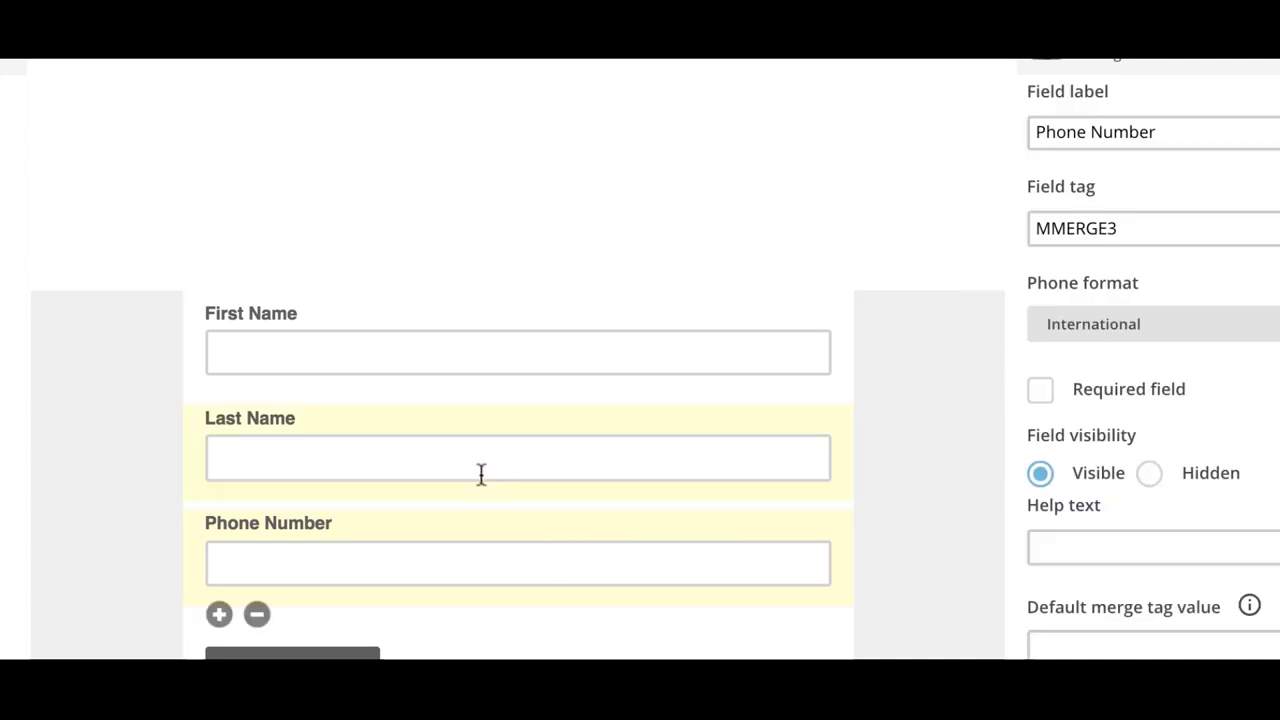
scroll(481, 474, down, 2)
click(257, 535)
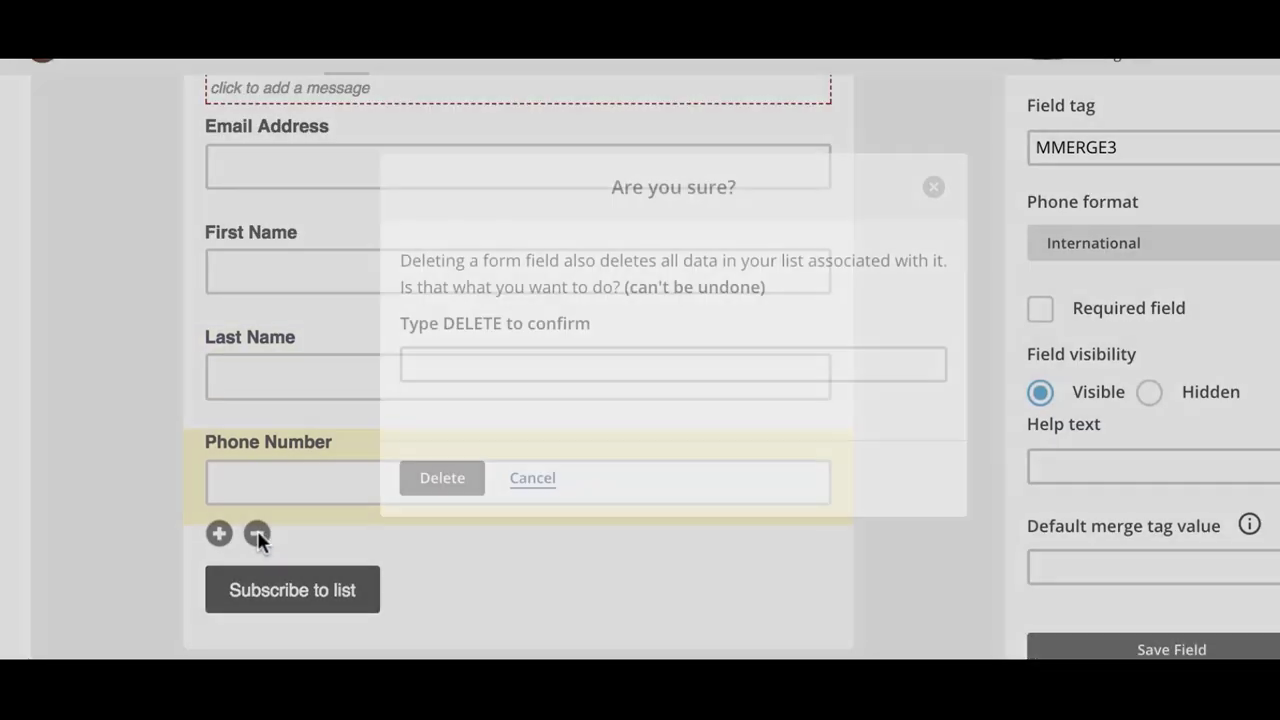
click(484, 366)
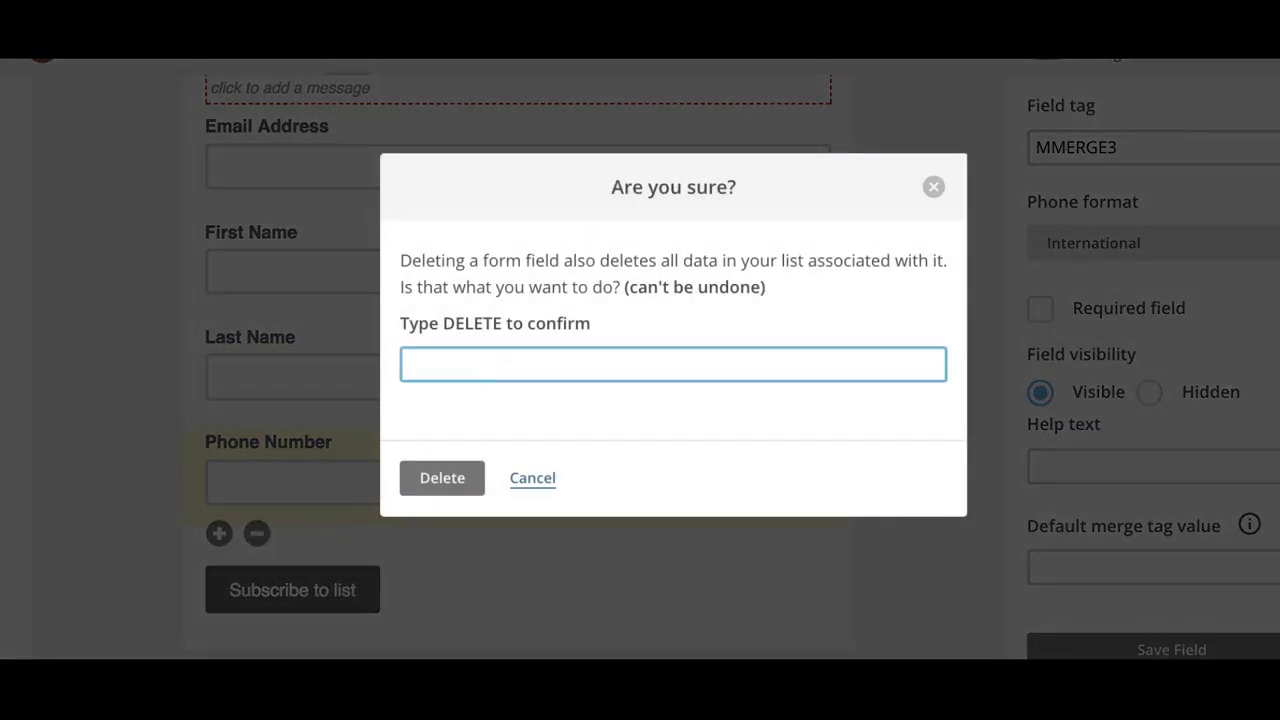
text(dele)
click(497, 398)
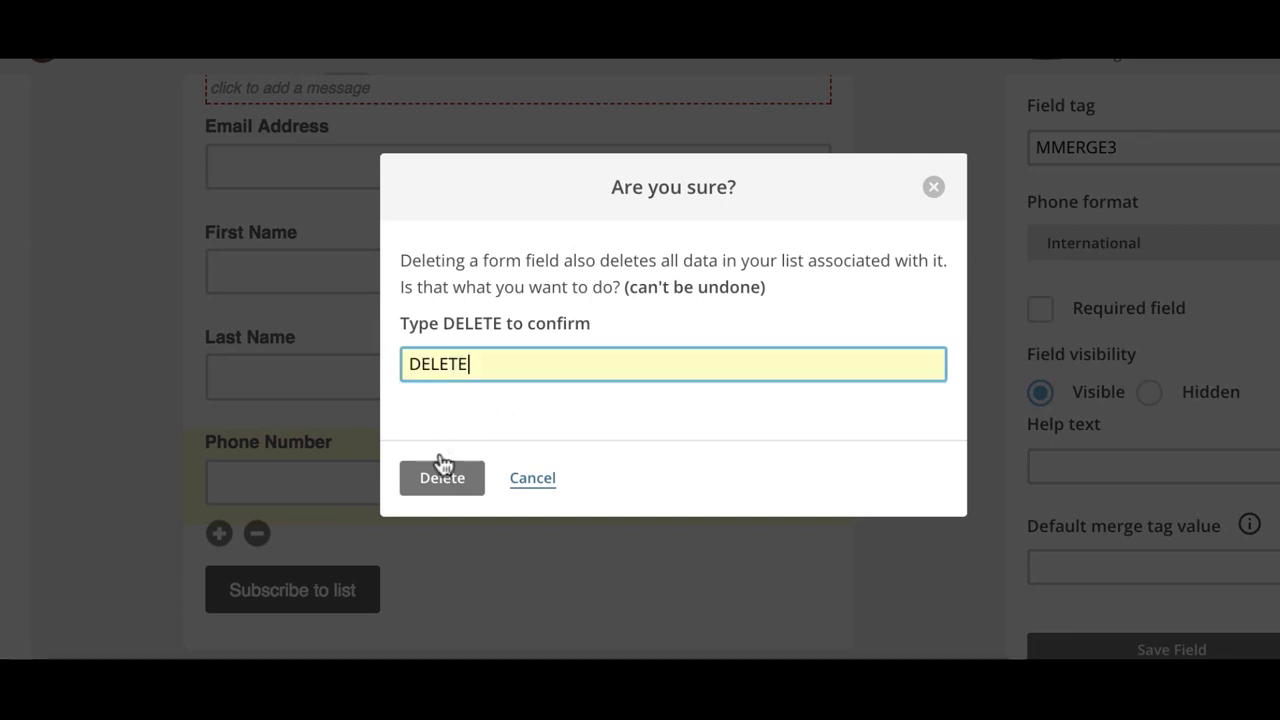
click(440, 470)
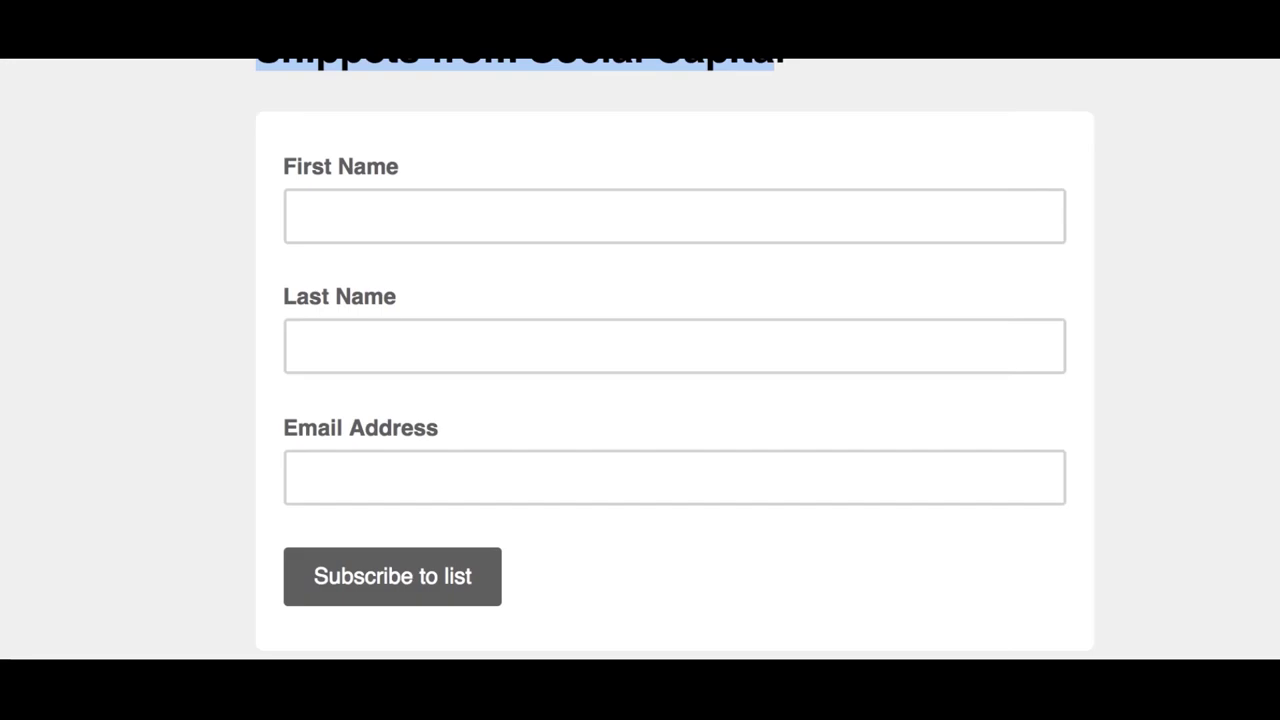
- Leave the example signup page, return to the MailChimp list and open its signup form types
click(210, 112)
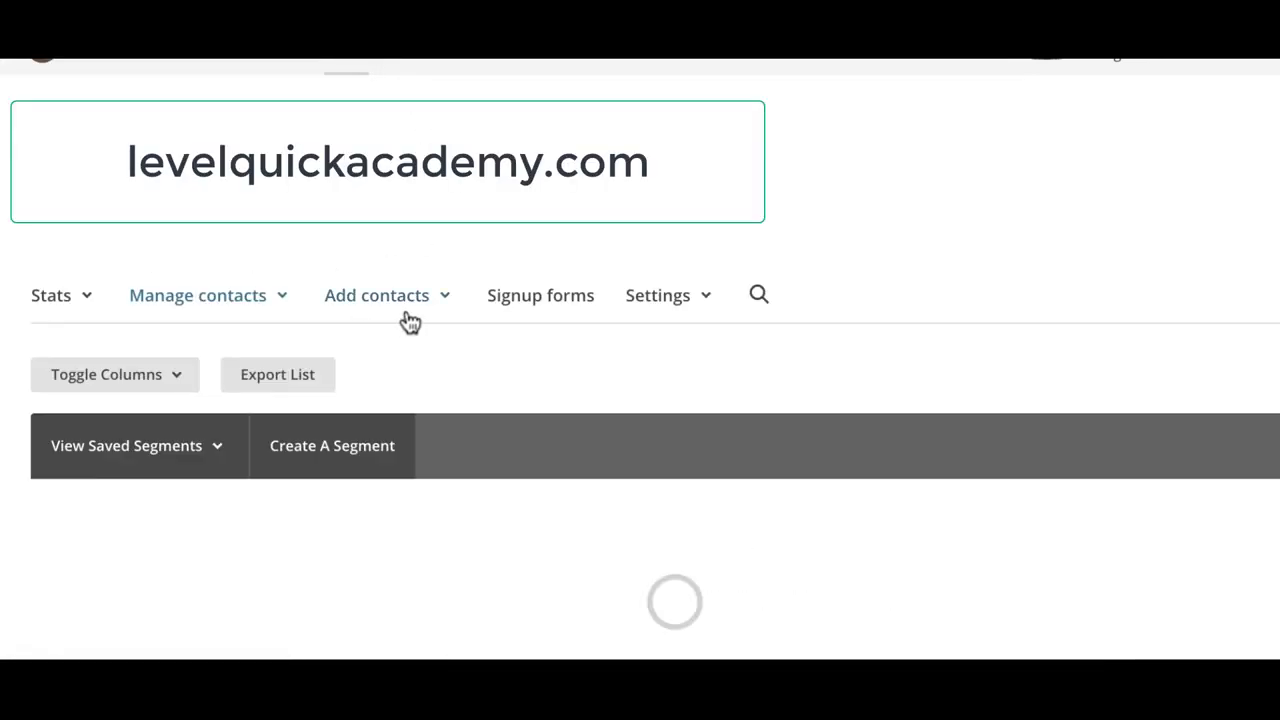
right_click(583, 300)
click(533, 305)
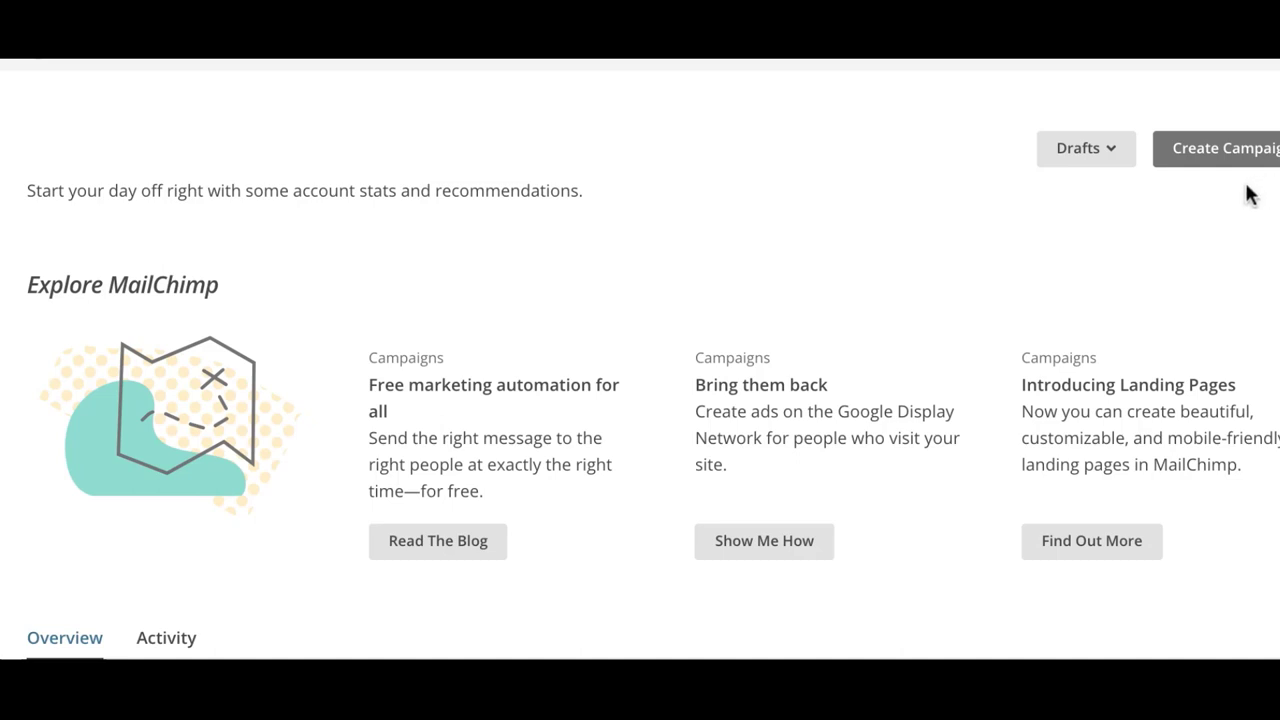
- Create a regular email campaign named "How to Capture Emails Without a Website" and choose the entire list as recipients
click(1225, 160)
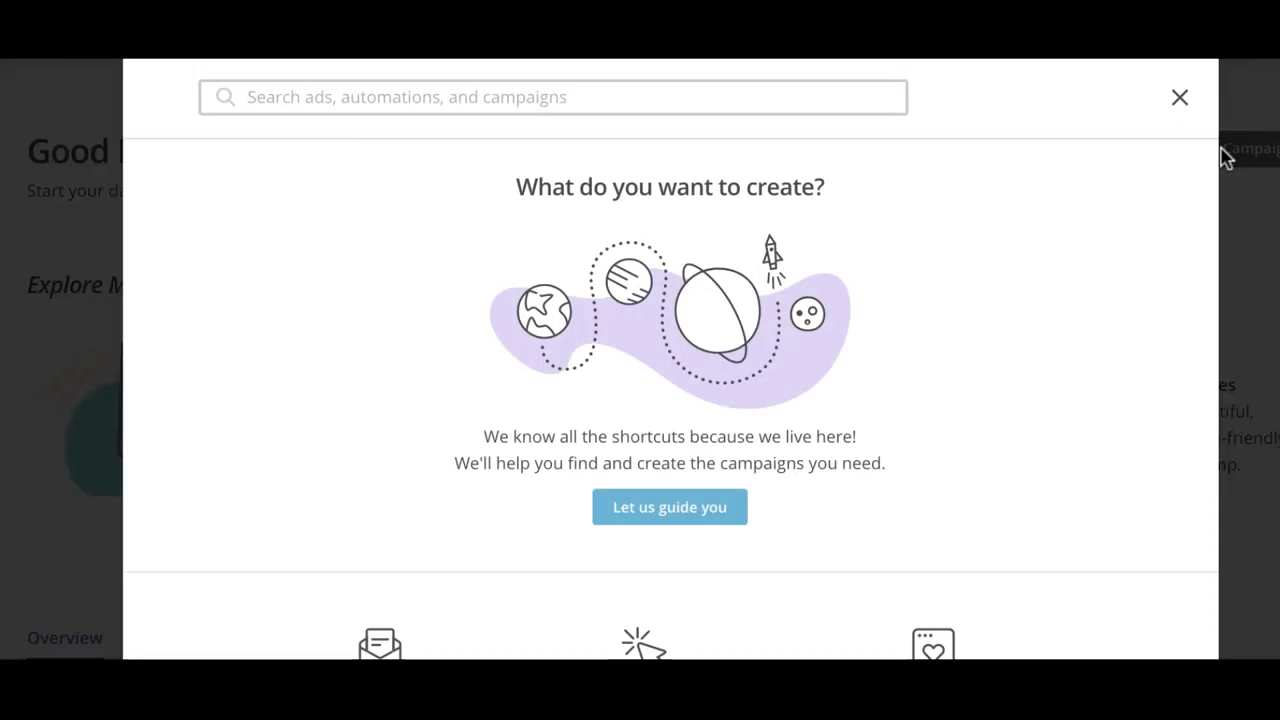
scroll(419, 303, down, 1)
scroll(417, 298, down, 1)
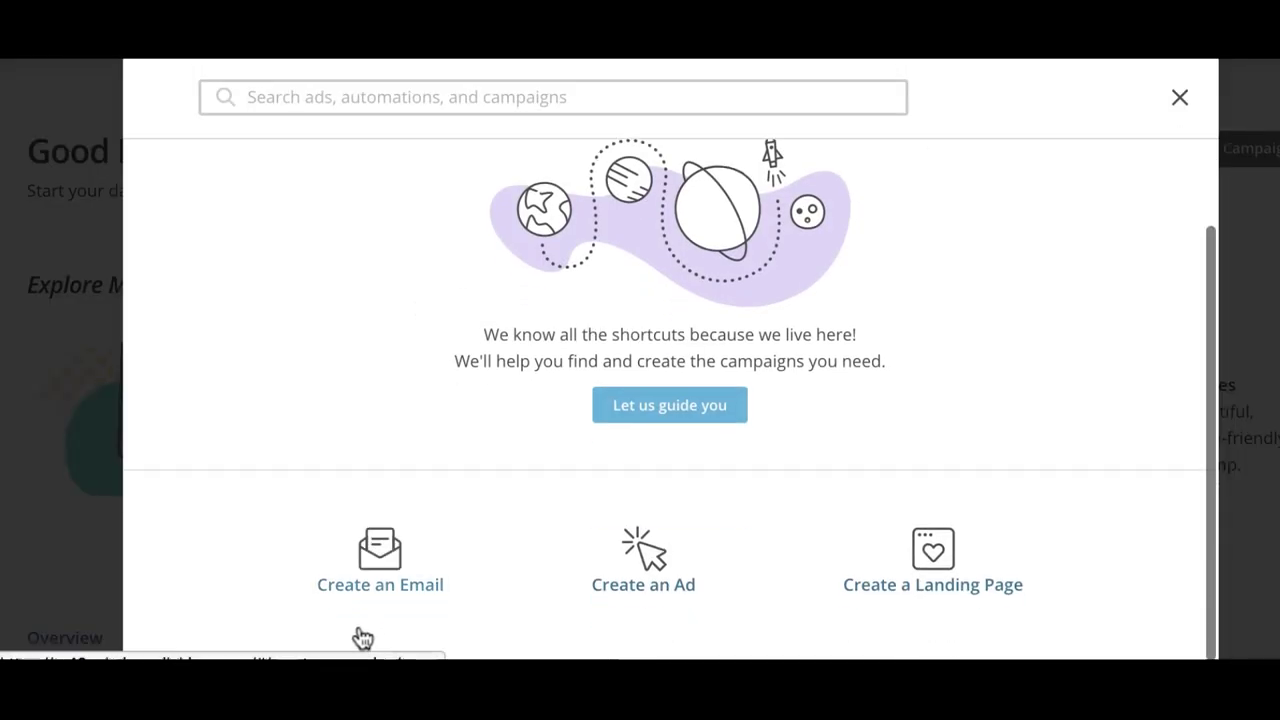
click(375, 565)
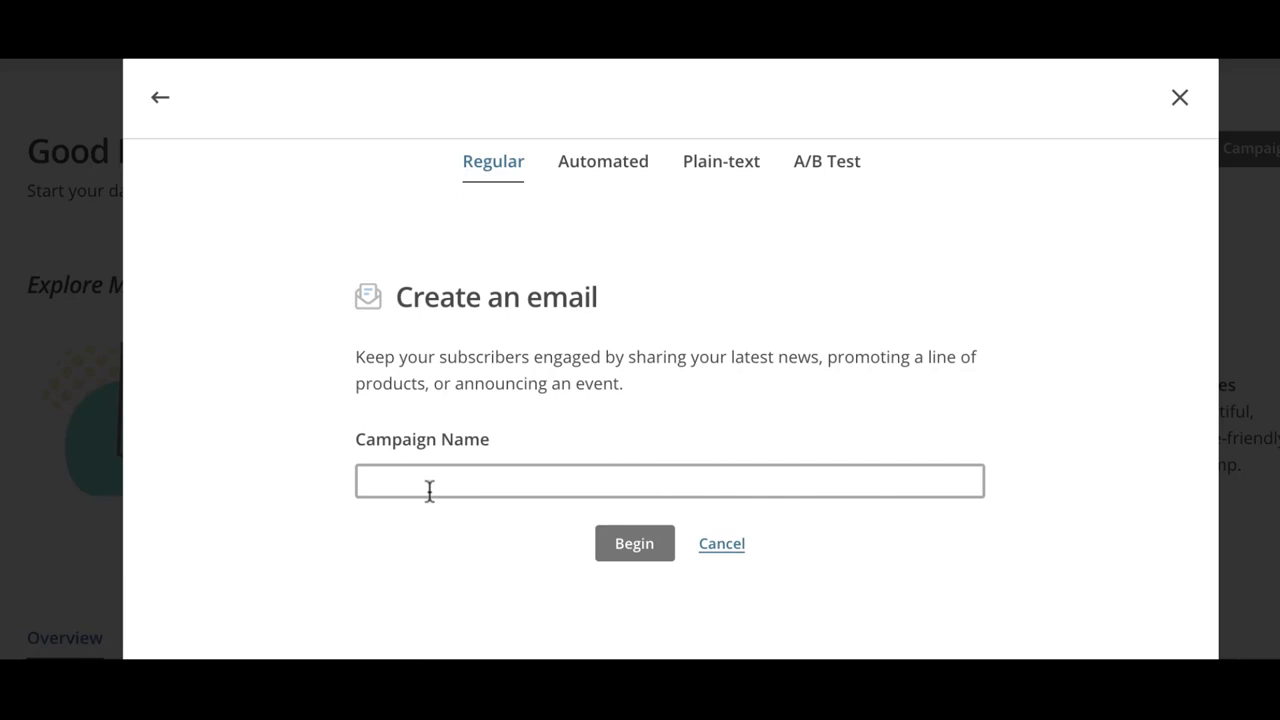
click(429, 490)
text(How)
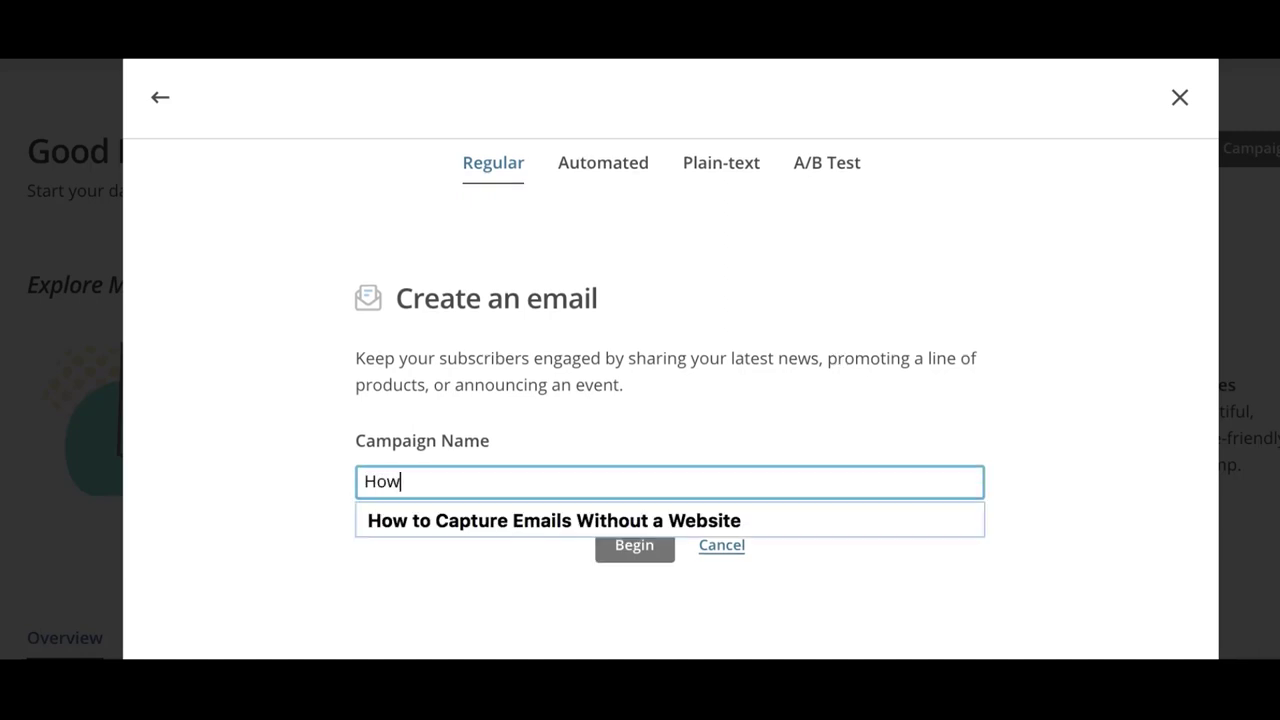
click(445, 520)
click(626, 545)
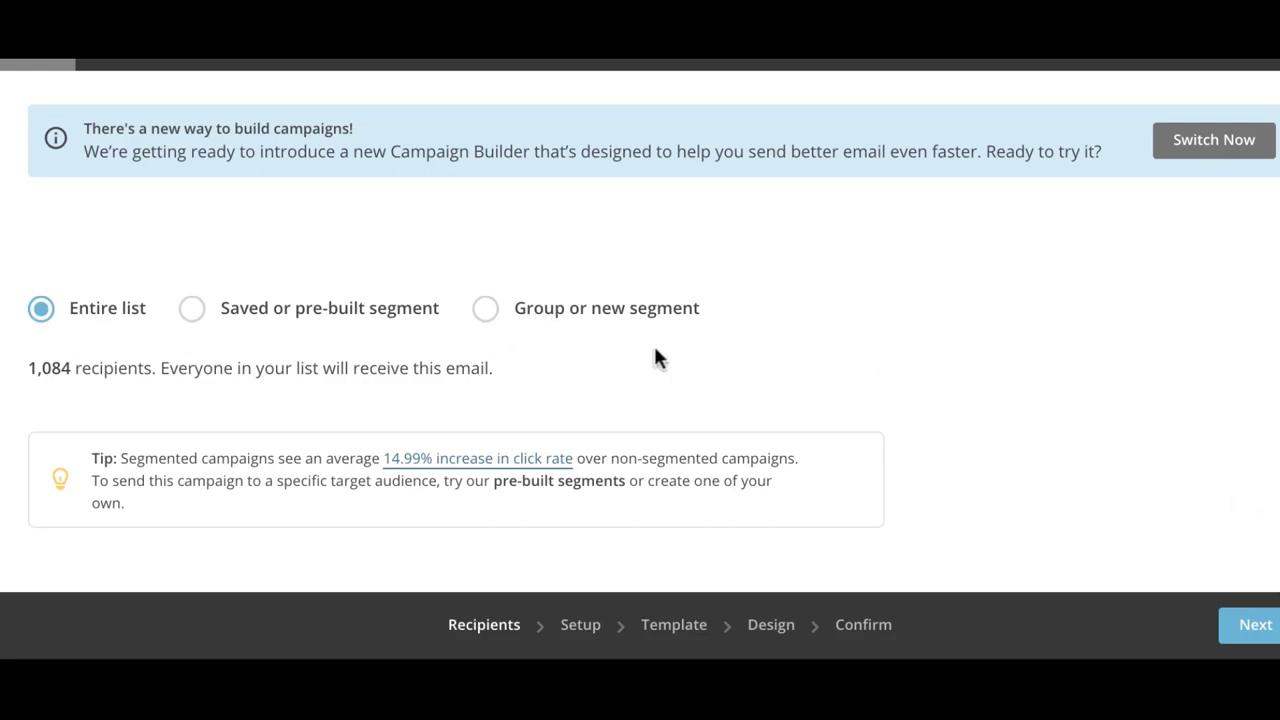
click(1266, 626)
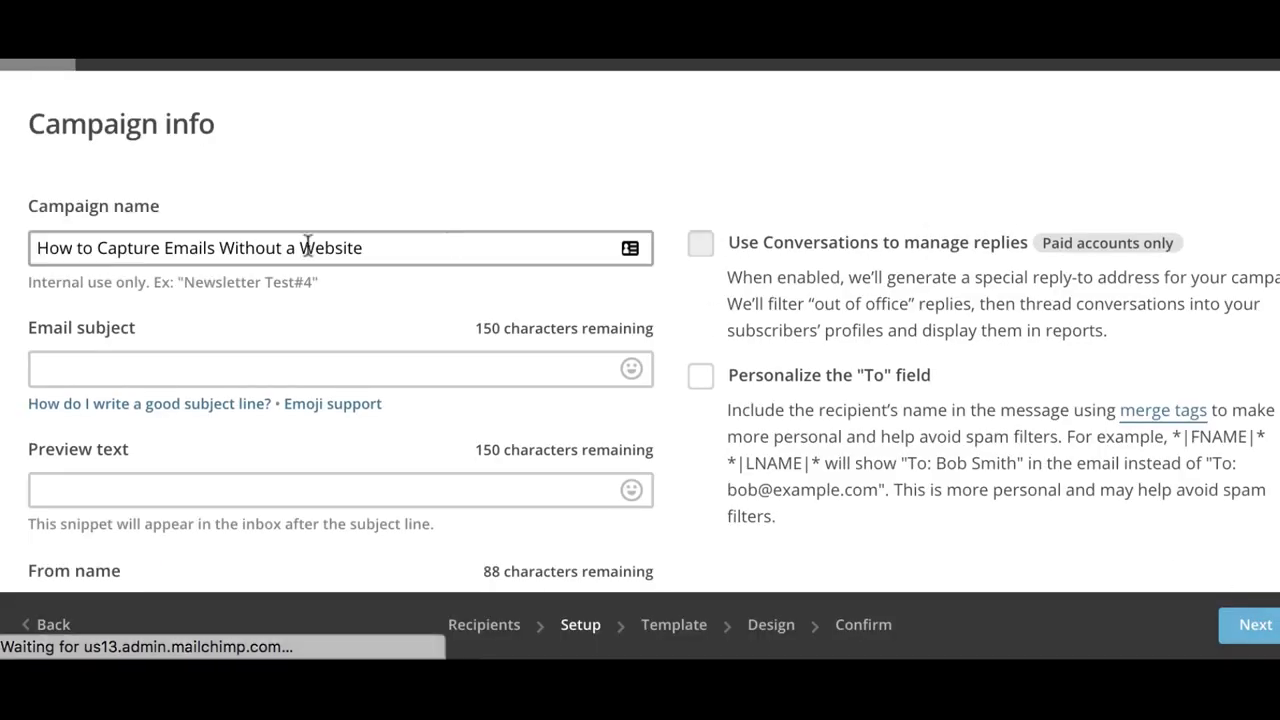
- Copy the campaign name "How to Capture Emails Without a Website" into the email subject
drag(32, 124, 248, 138)
click(252, 138)
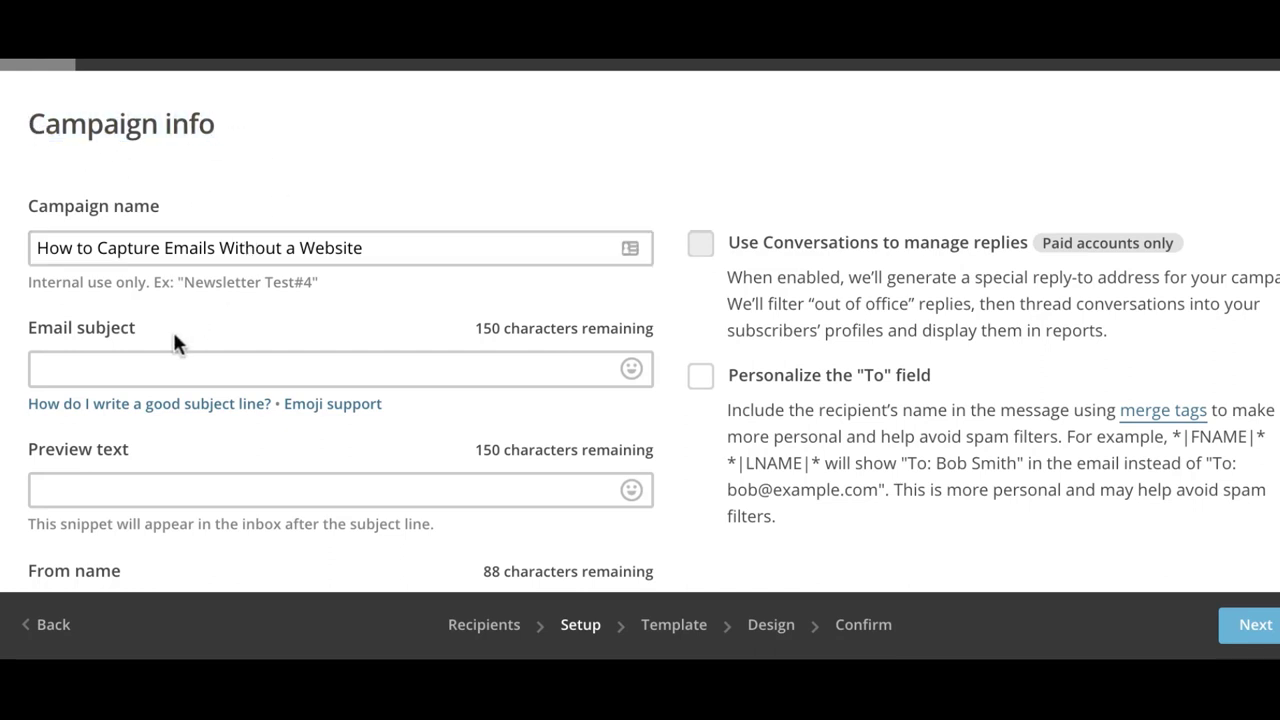
click(135, 248)
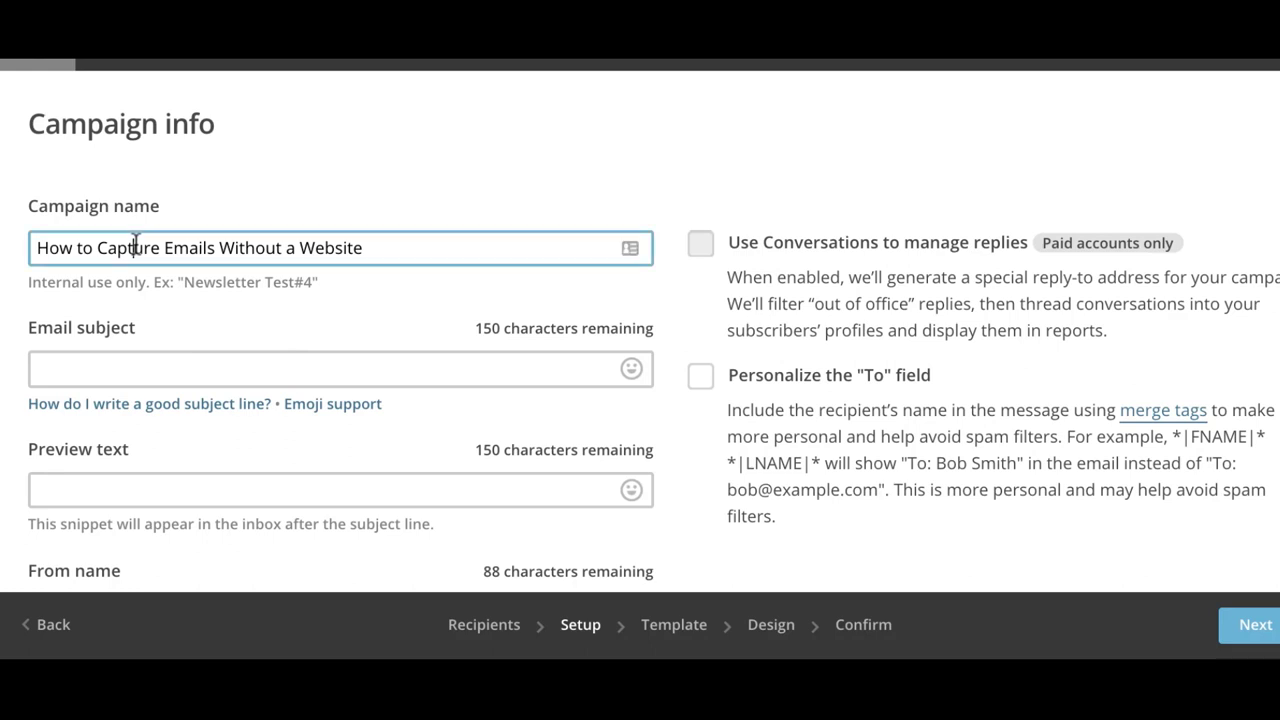
triple_click(137, 247)
key(ctrl+c)
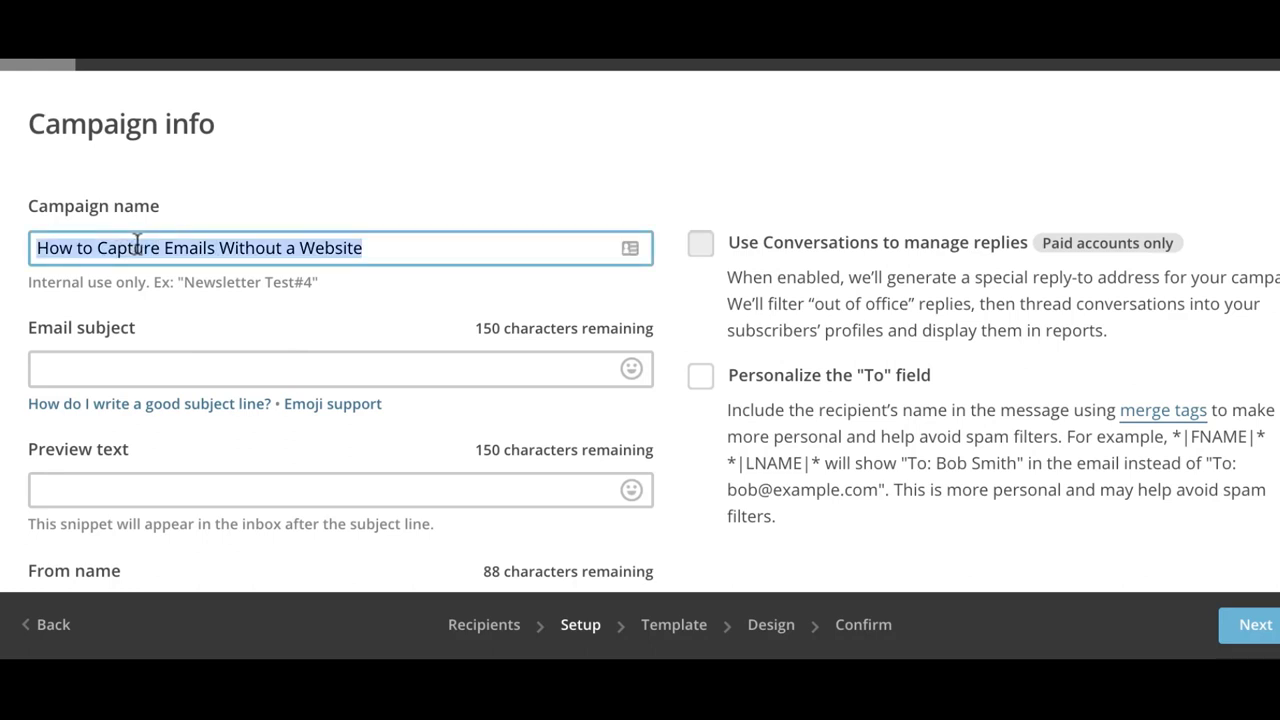
click(110, 363)
key(ctrl+v)
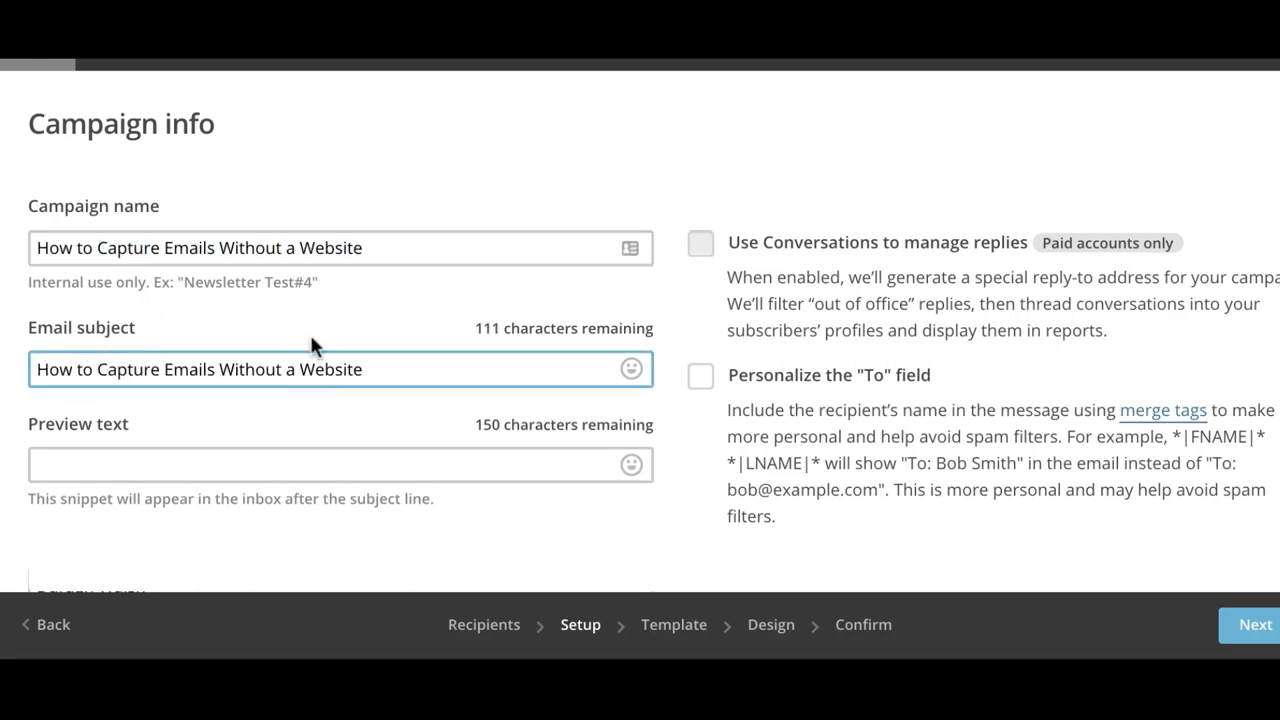
- Enter the preview text "Learn a really simple way to capture email without needing a website"
scroll(384, 305, down, 2)
click(289, 297)
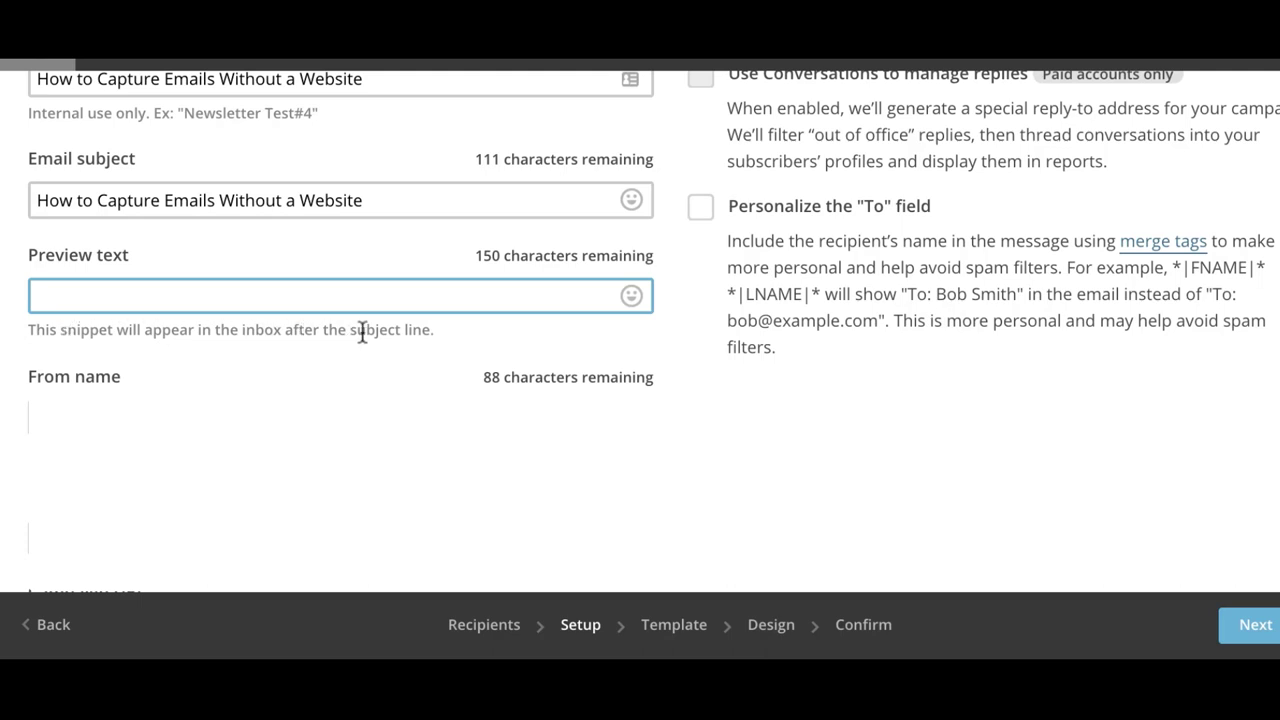
scroll(432, 333, up, 2)
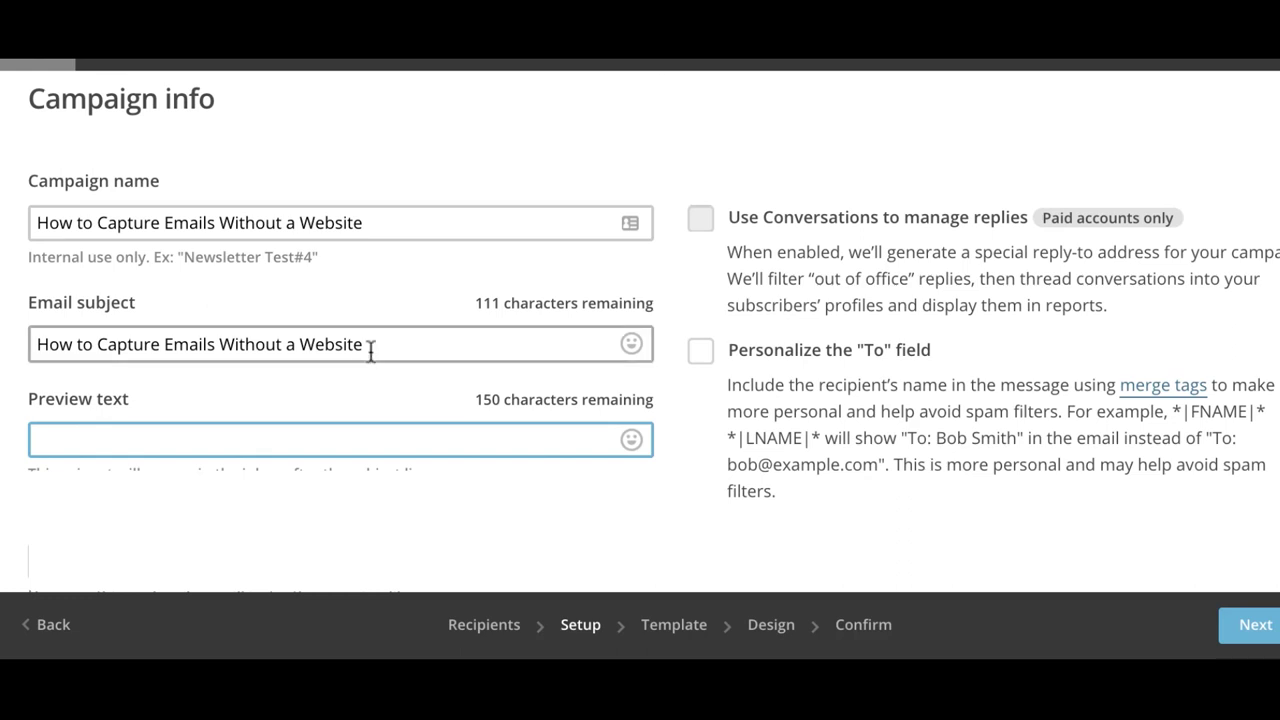
drag(366, 344, 22, 350)
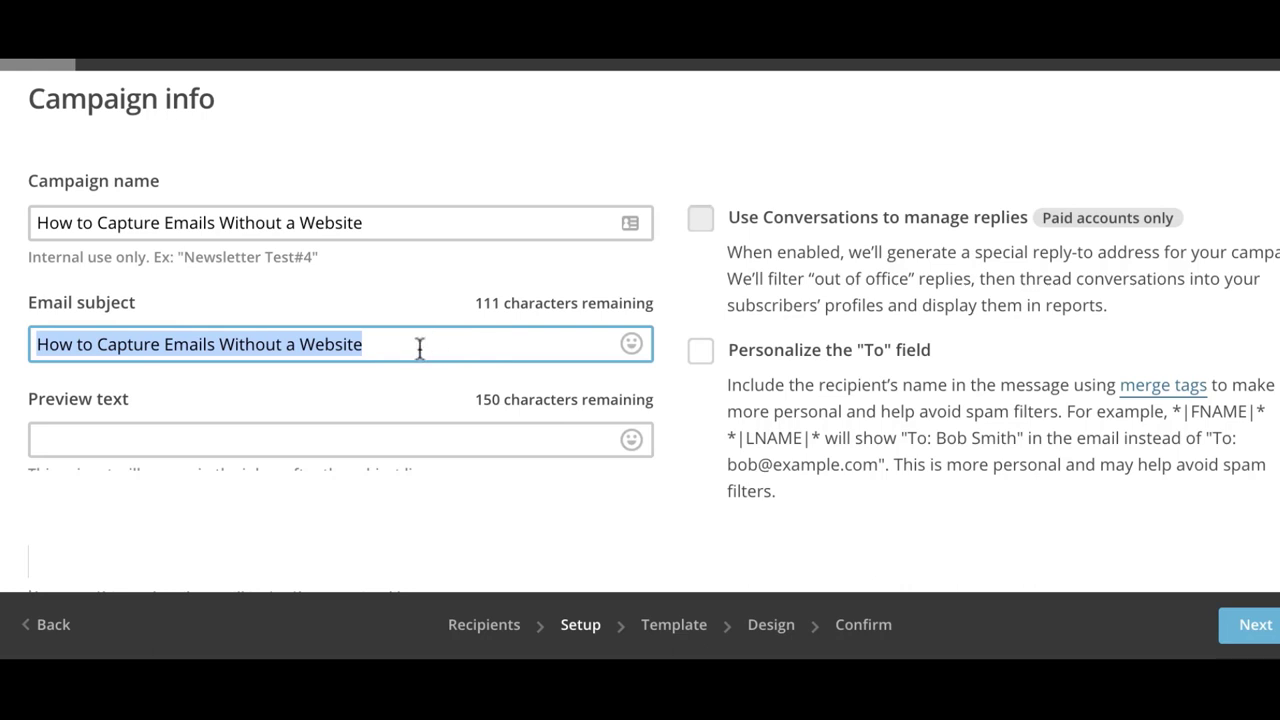
click(170, 431)
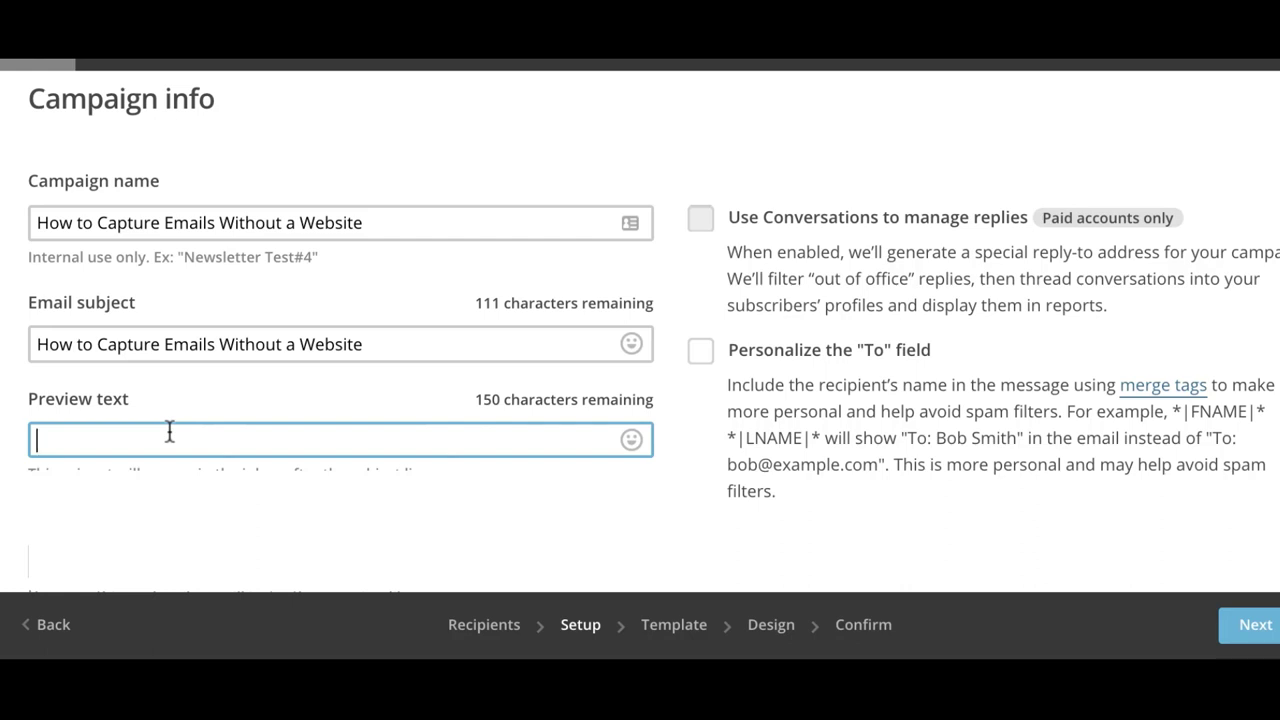
text(Learn a really sm)
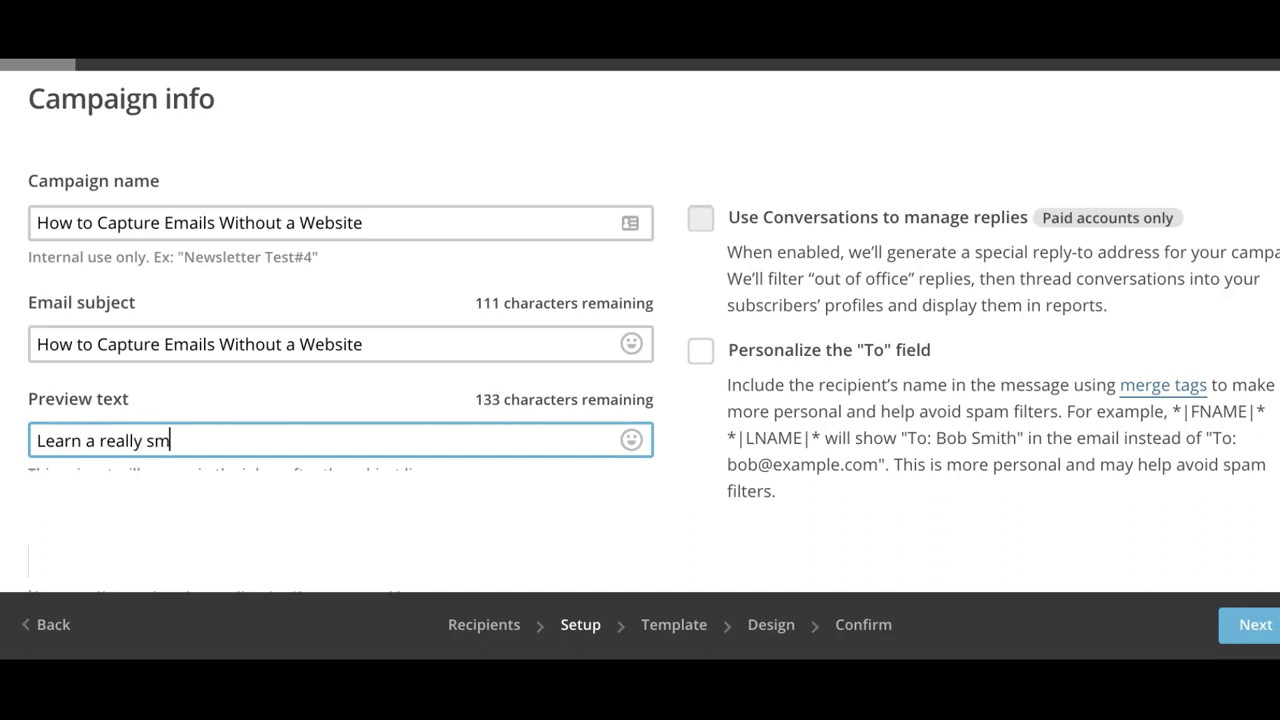
key(BackSpace)
text(imple way to capt)
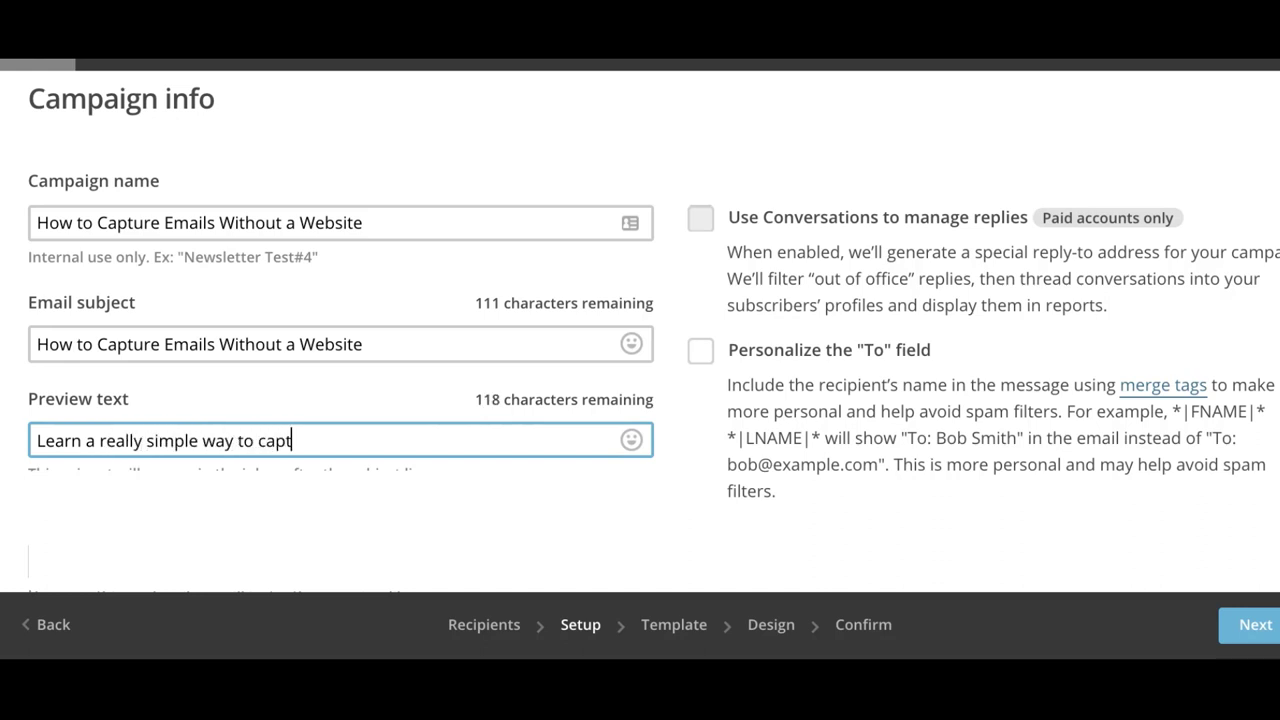
text(ure email withour w)
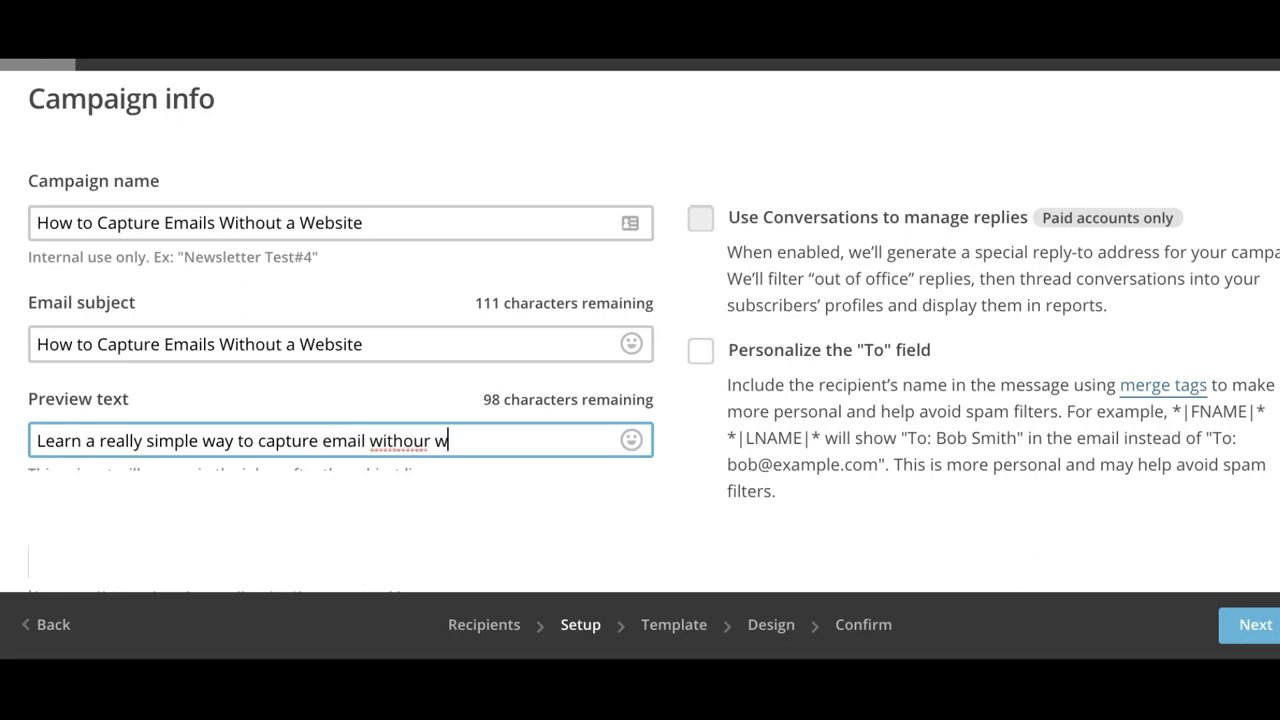
key(BackSpace)
key(BackSpace)
key(BackSpace)
text(t needing )
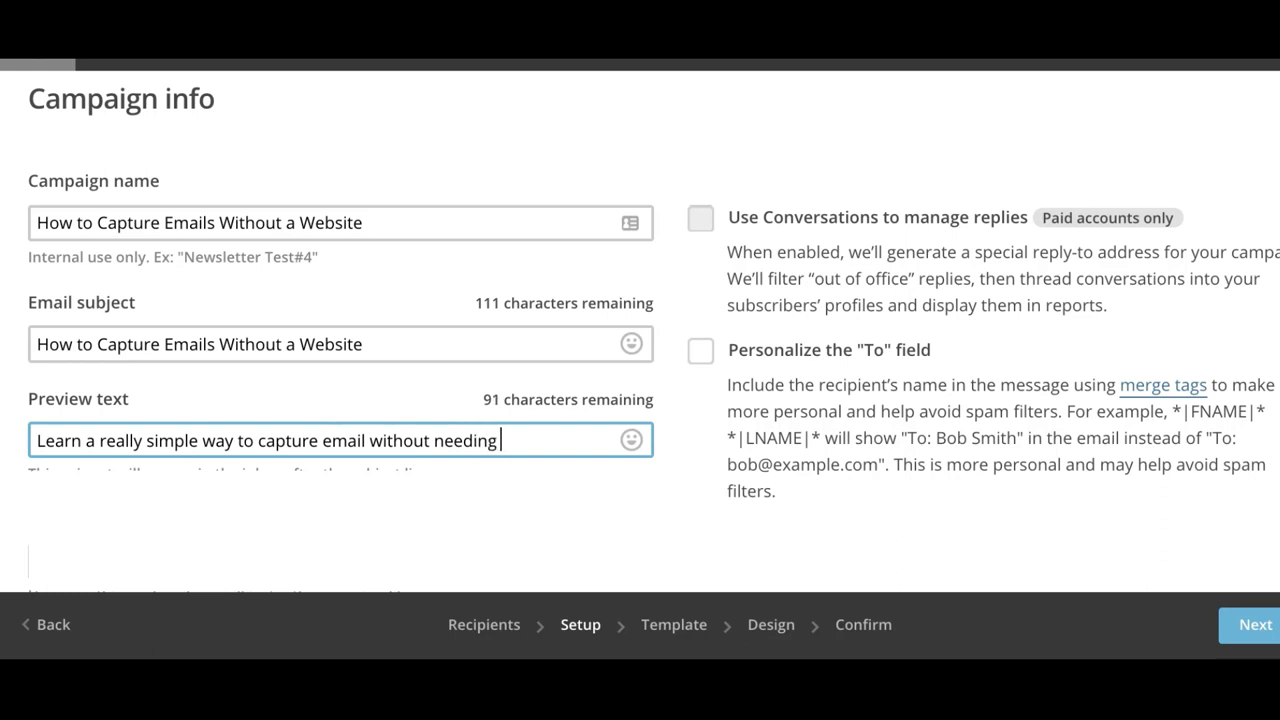
text(a website)
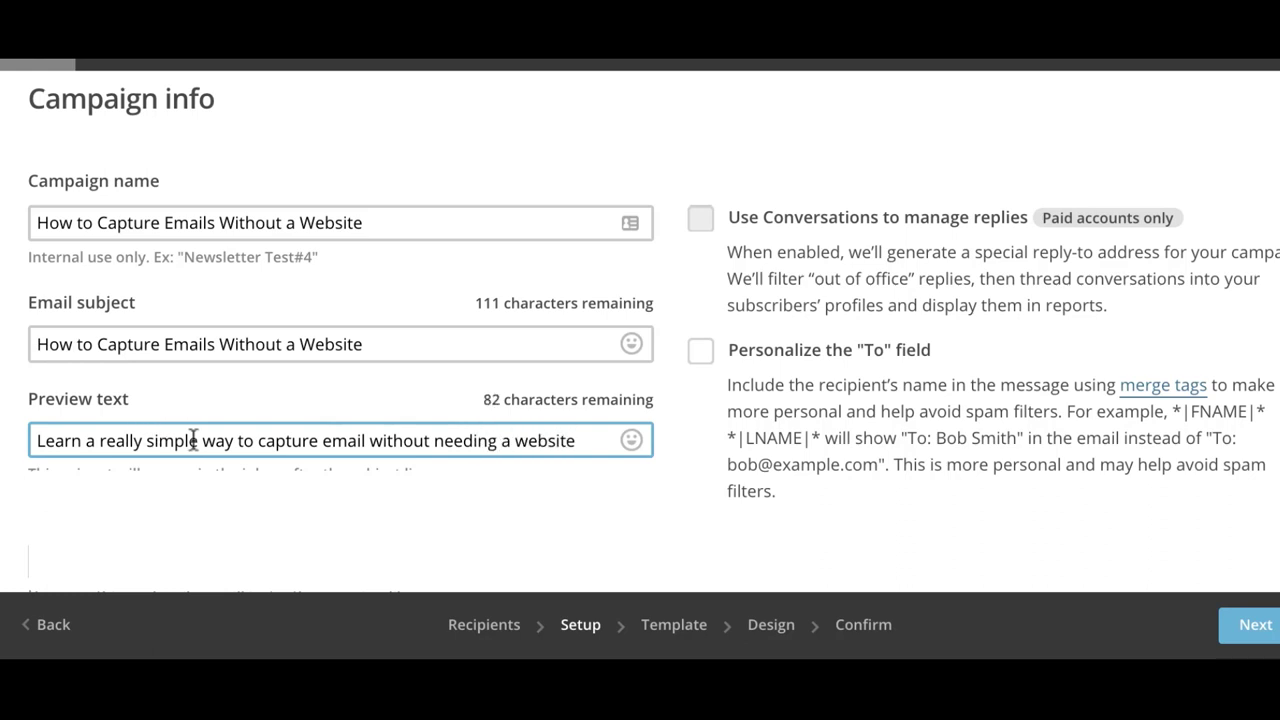
- Look over the remaining campaign setup, from the campaign URL to the tracking options and Google Analytics link tracking
scroll(205, 440, down, 2)
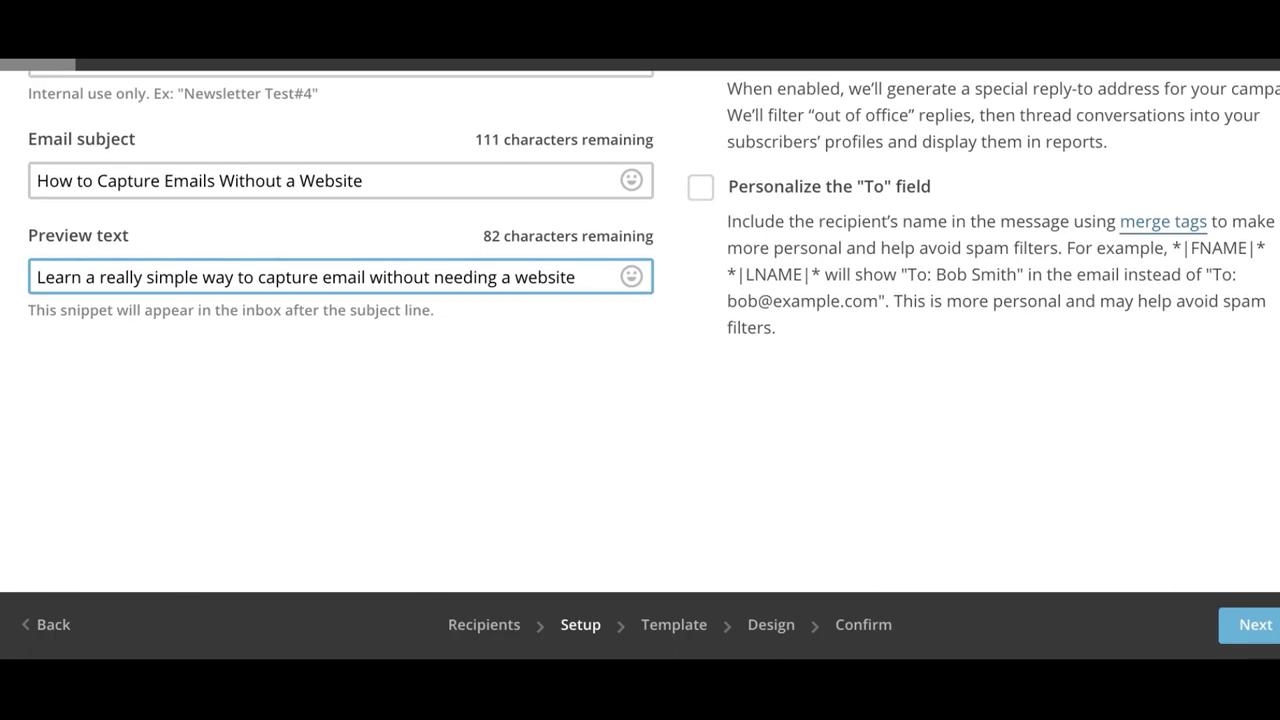
scroll(653, 300, down, 1)
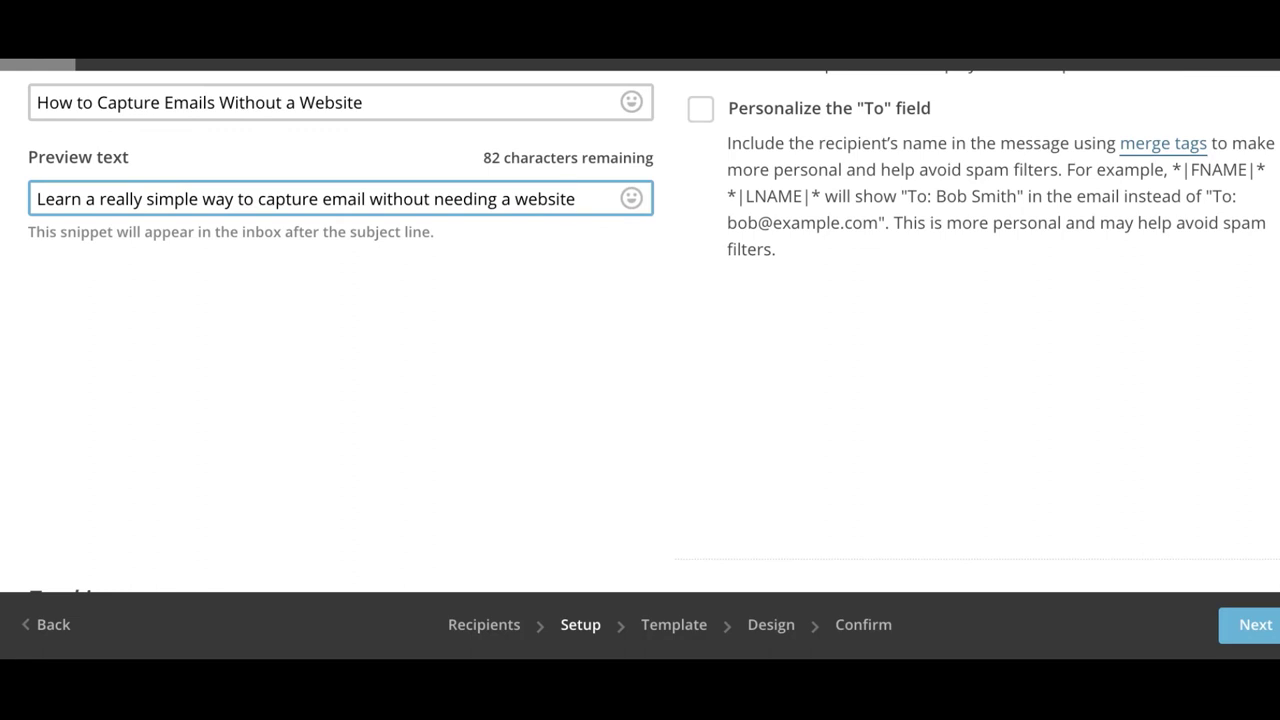
scroll(653, 330, down, 2)
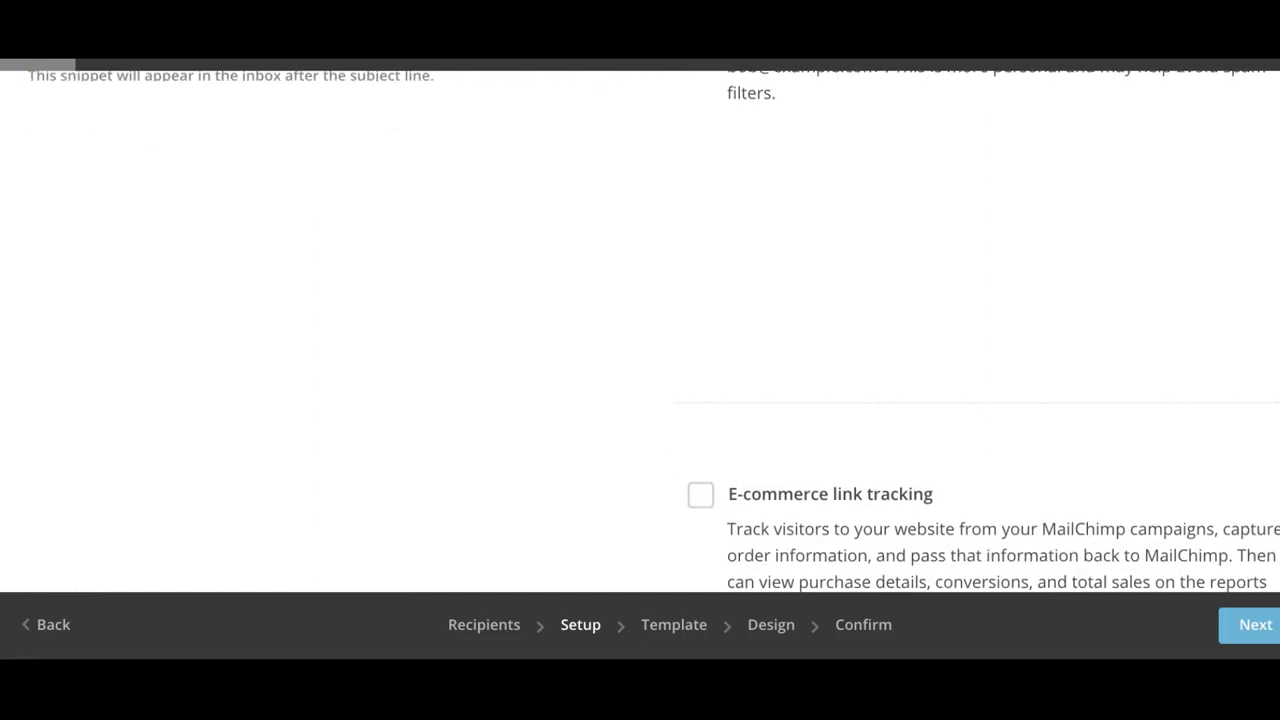
scroll(166, 300, down, 3)
scroll(166, 298, down, 2)
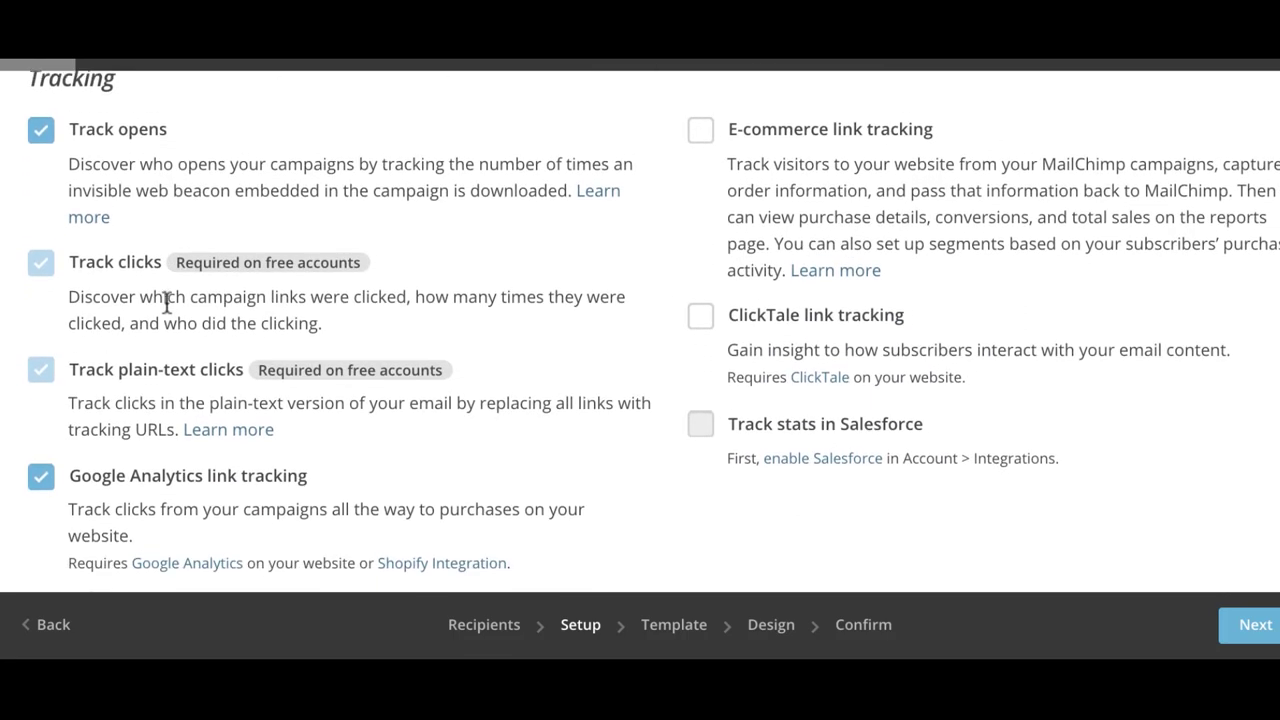
scroll(166, 296, up, 2)
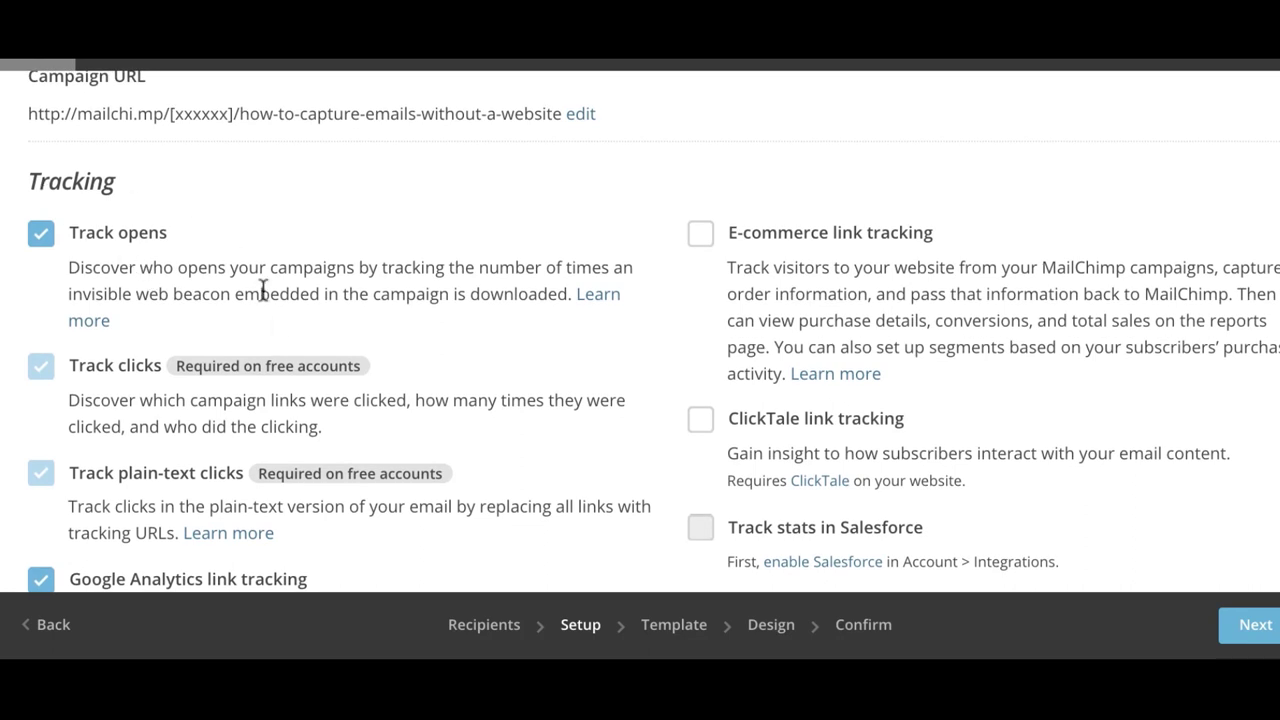
scroll(277, 343, down, 2)
scroll(278, 345, down, 2)
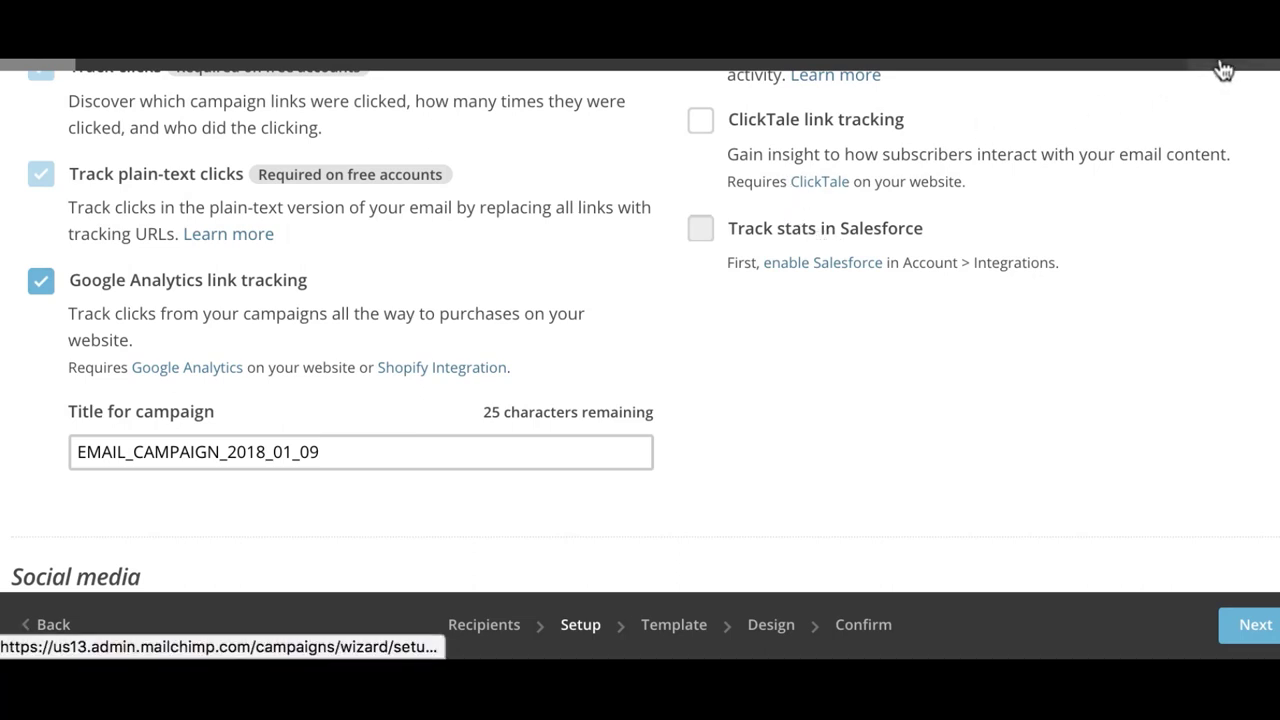
- Look over the services on the account's Integrations page in a separate tab, and return to the campaign's Google Analytics title
click(1256, 61)
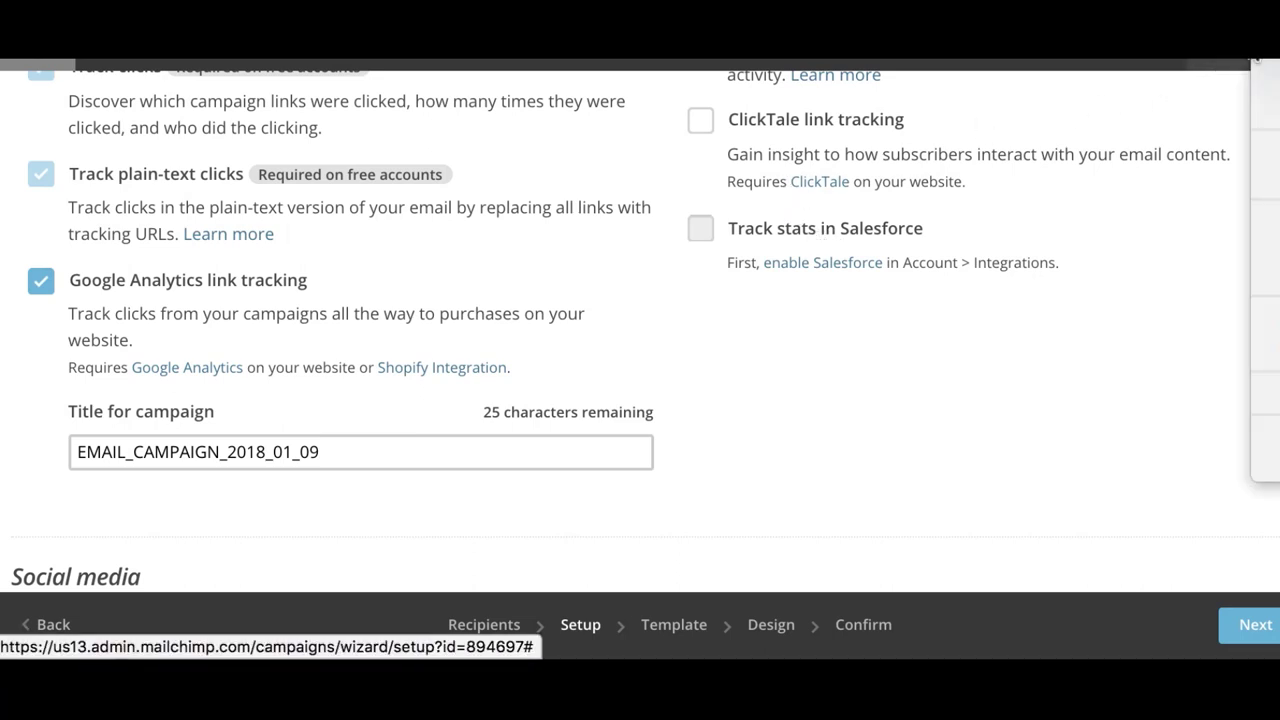
click(1245, 60)
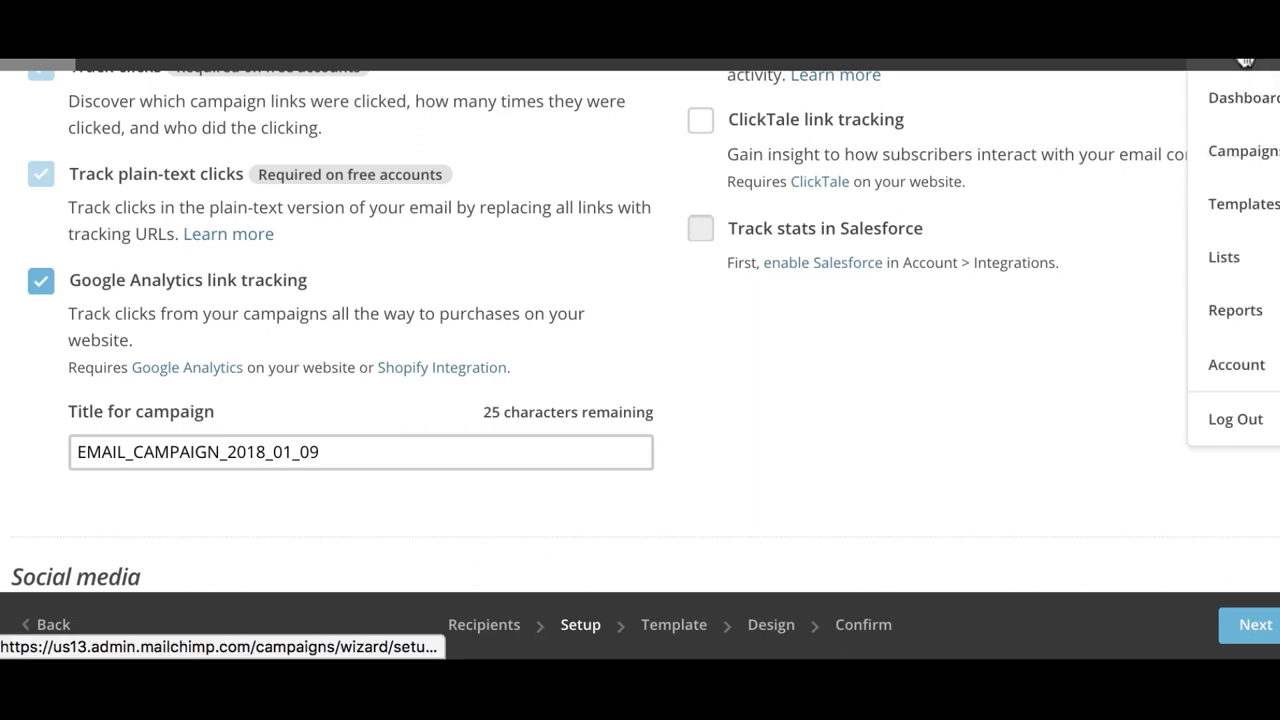
right_click(1245, 97)
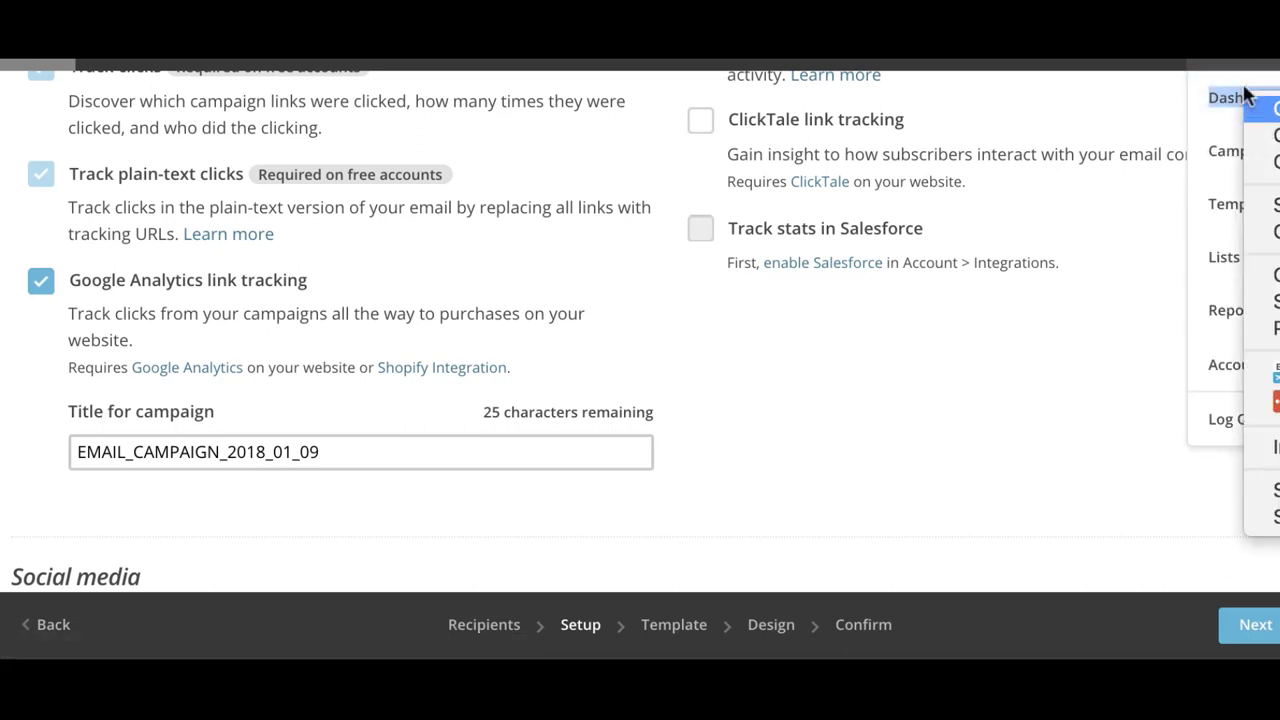
key(Escape)
click(1245, 97)
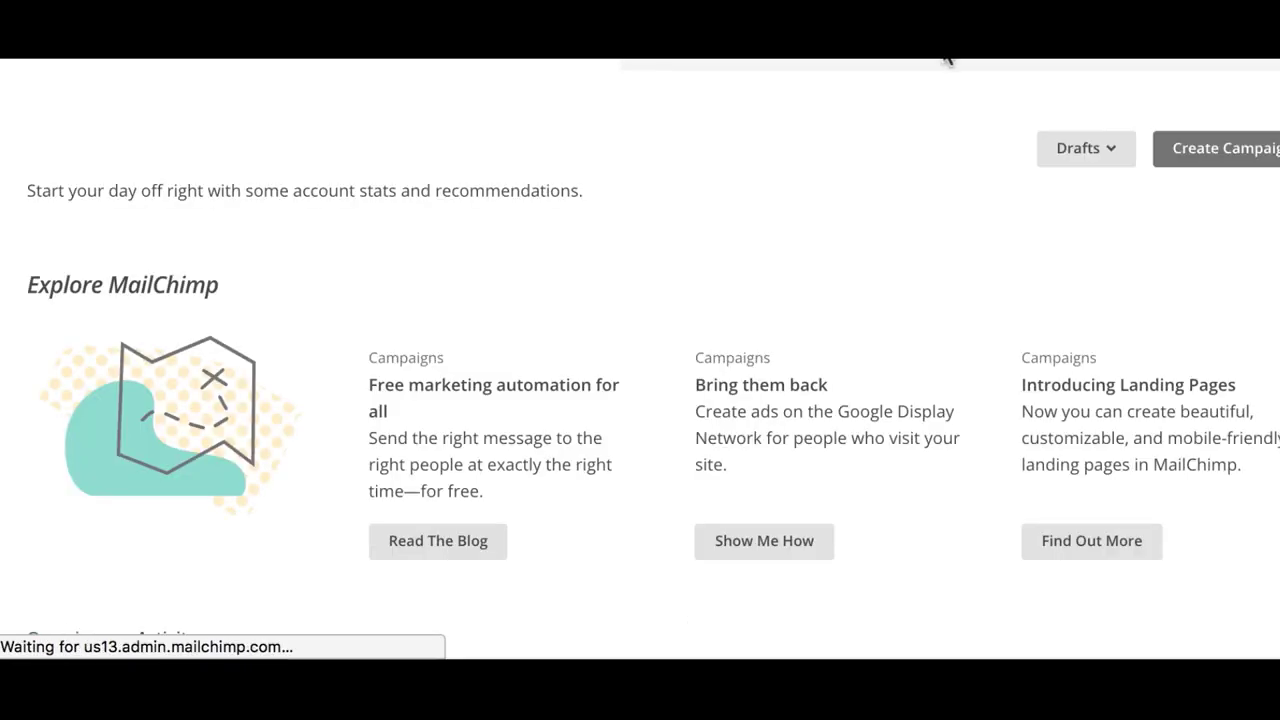
right_click(1160, 62)
key(Escape)
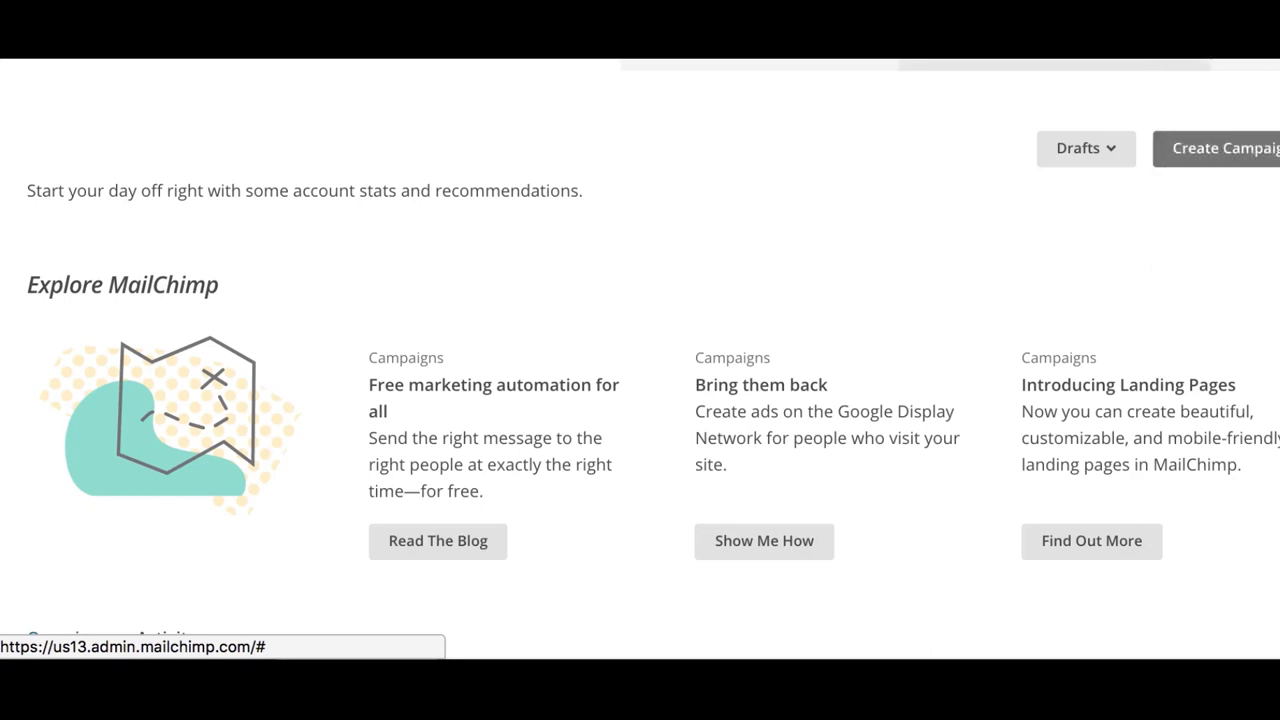
click(1160, 62)
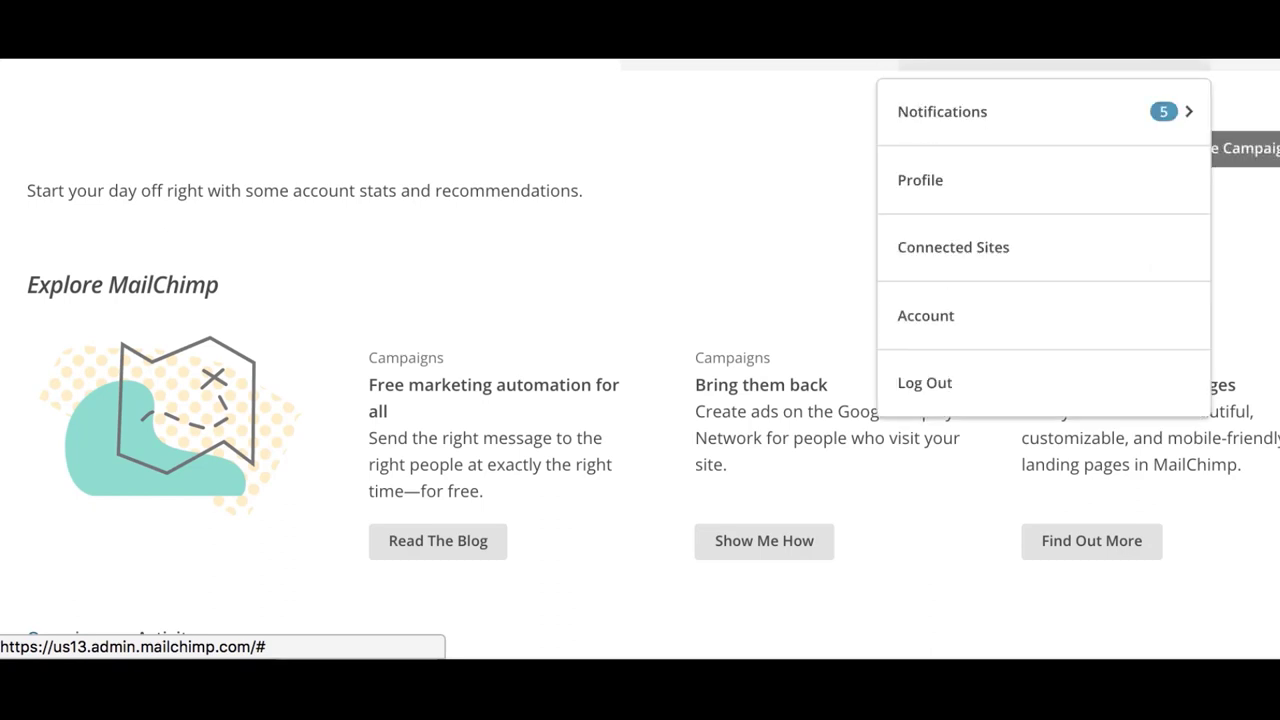
click(1053, 317)
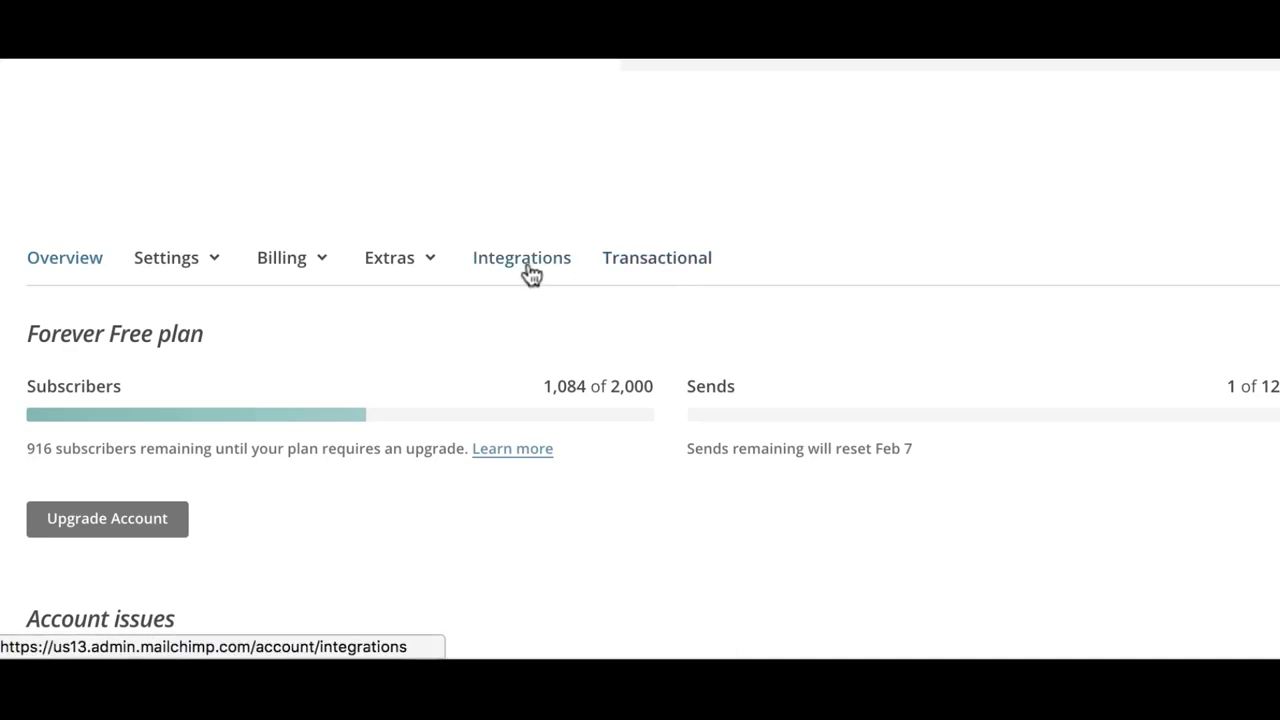
click(530, 270)
scroll(531, 278, down, 10)
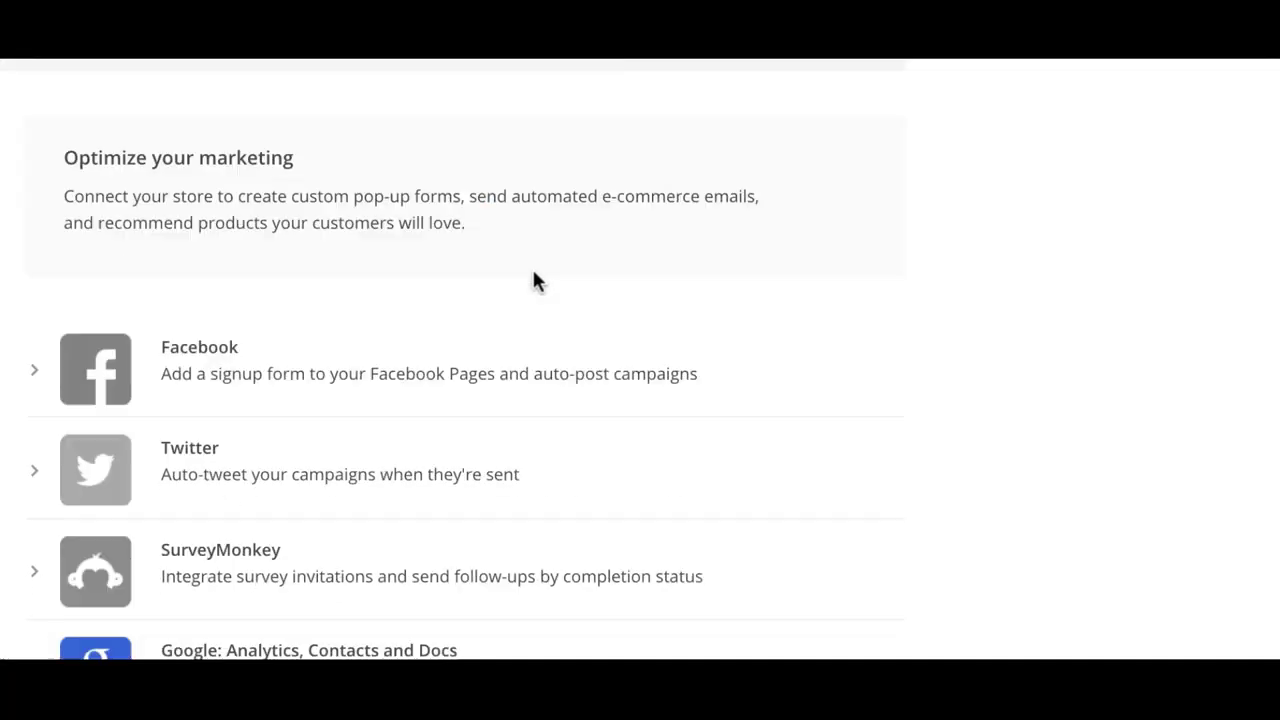
scroll(520, 275, up, 2)
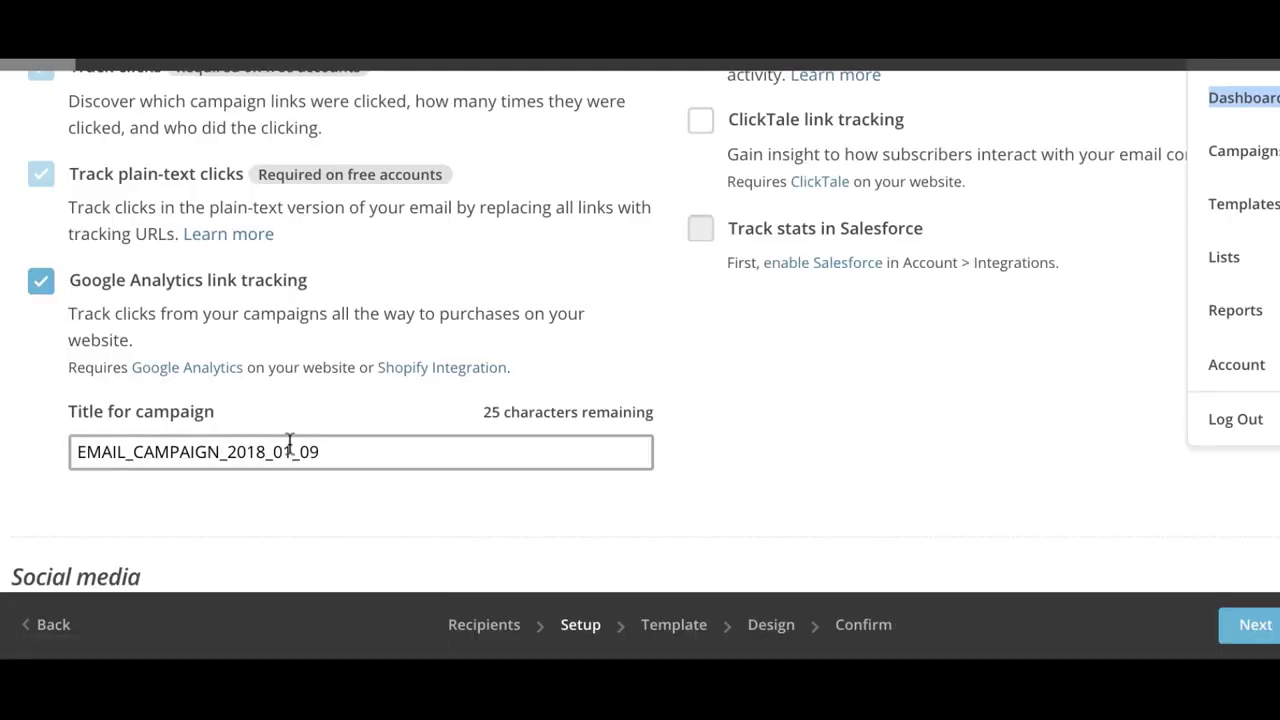
drag(320, 451, 64, 445)
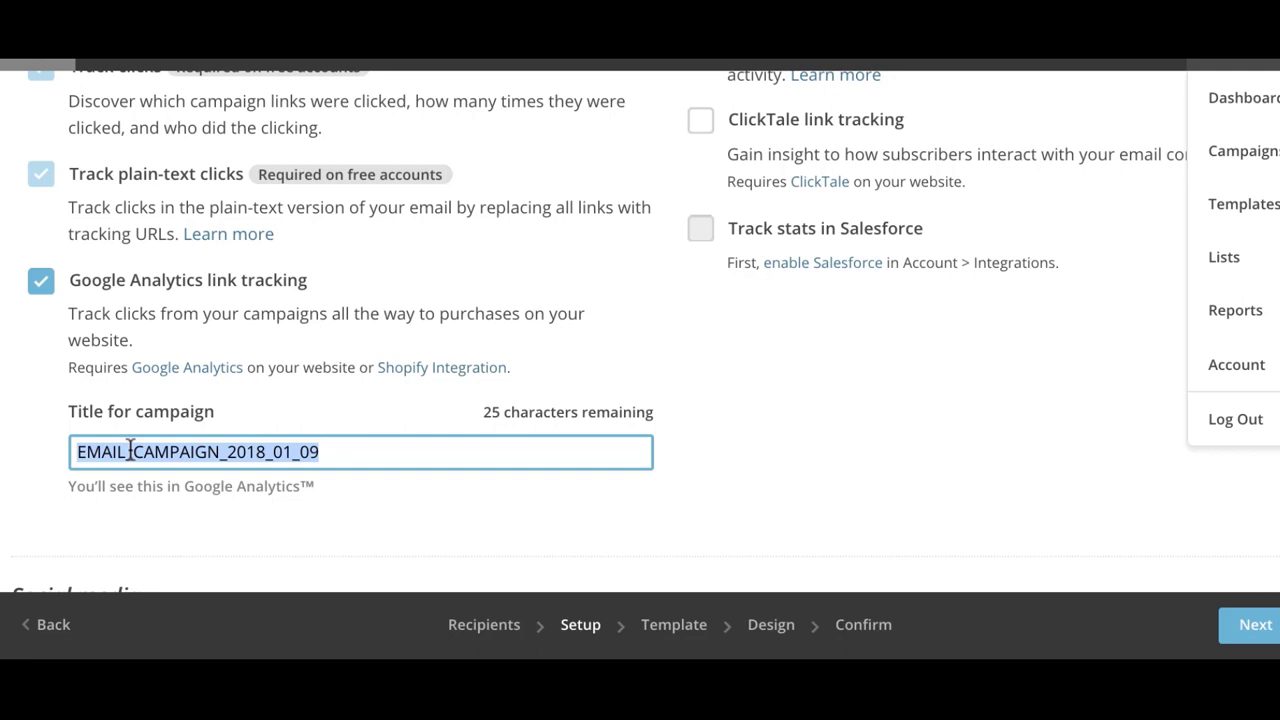
- Proceed from the campaign setup to the template selection and choose the Simple Text layout
click(1143, 515)
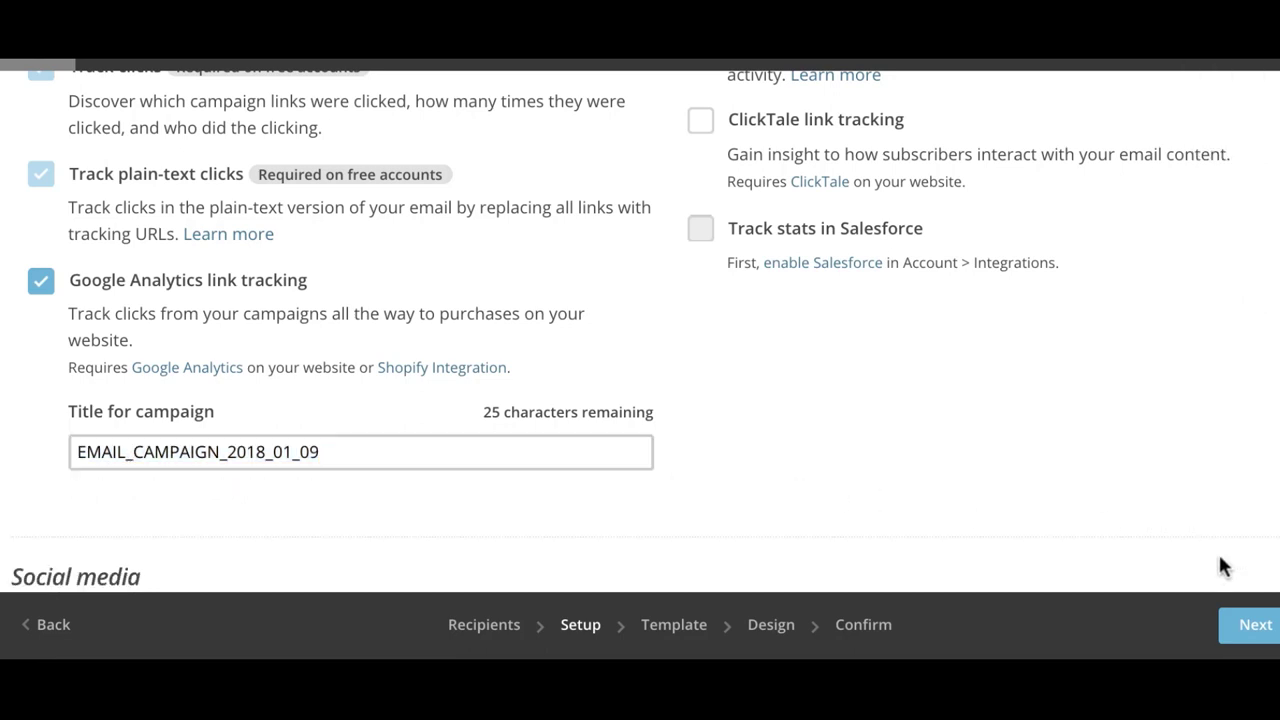
click(1253, 626)
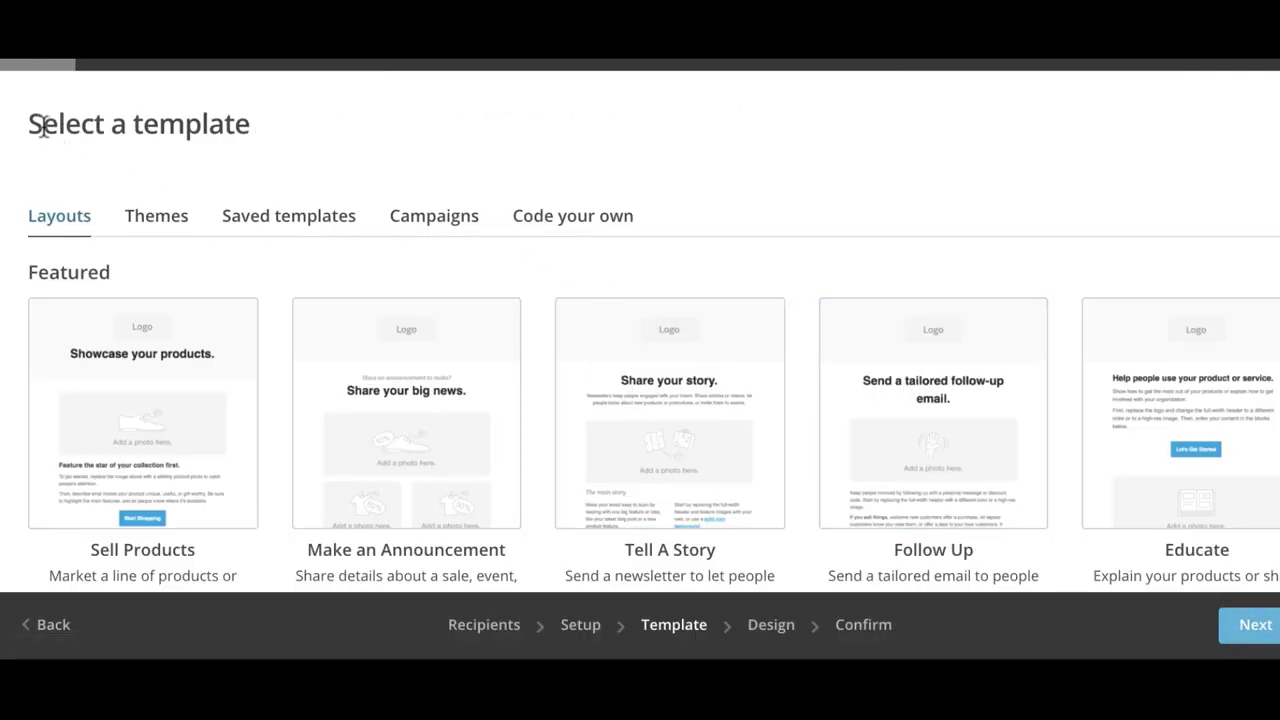
drag(29, 125, 557, 172)
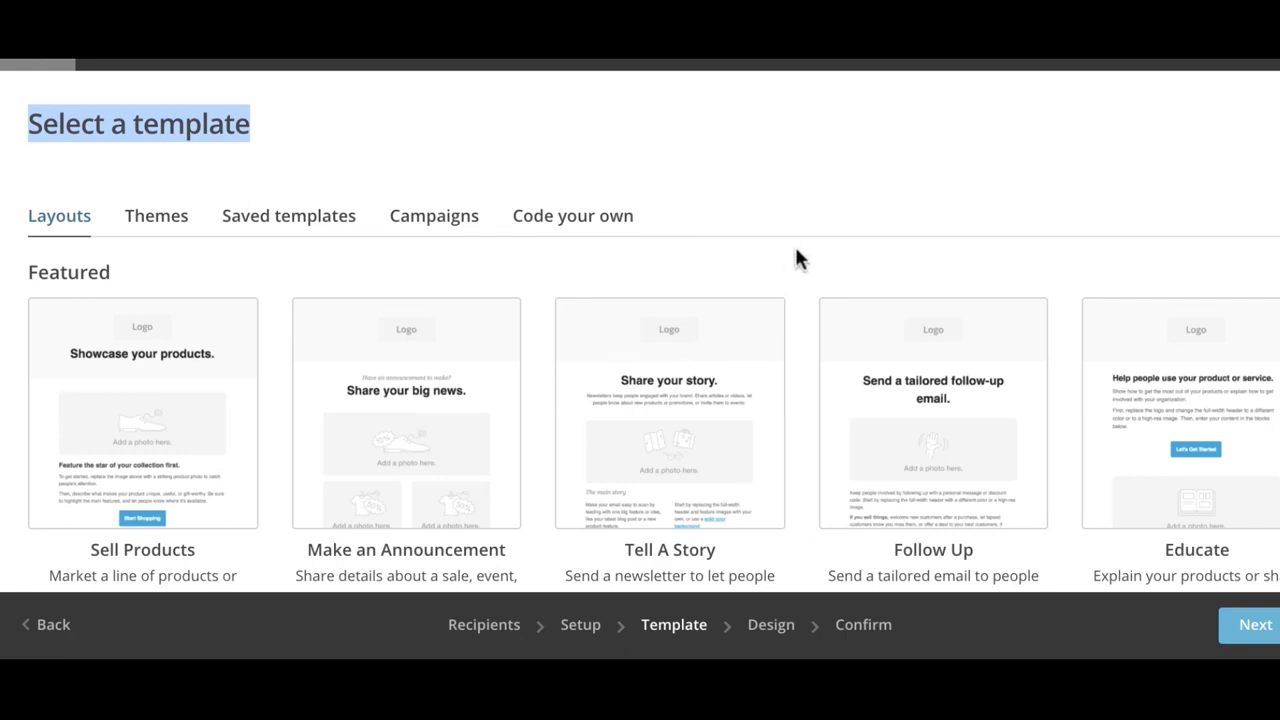
scroll(797, 257, down, 3)
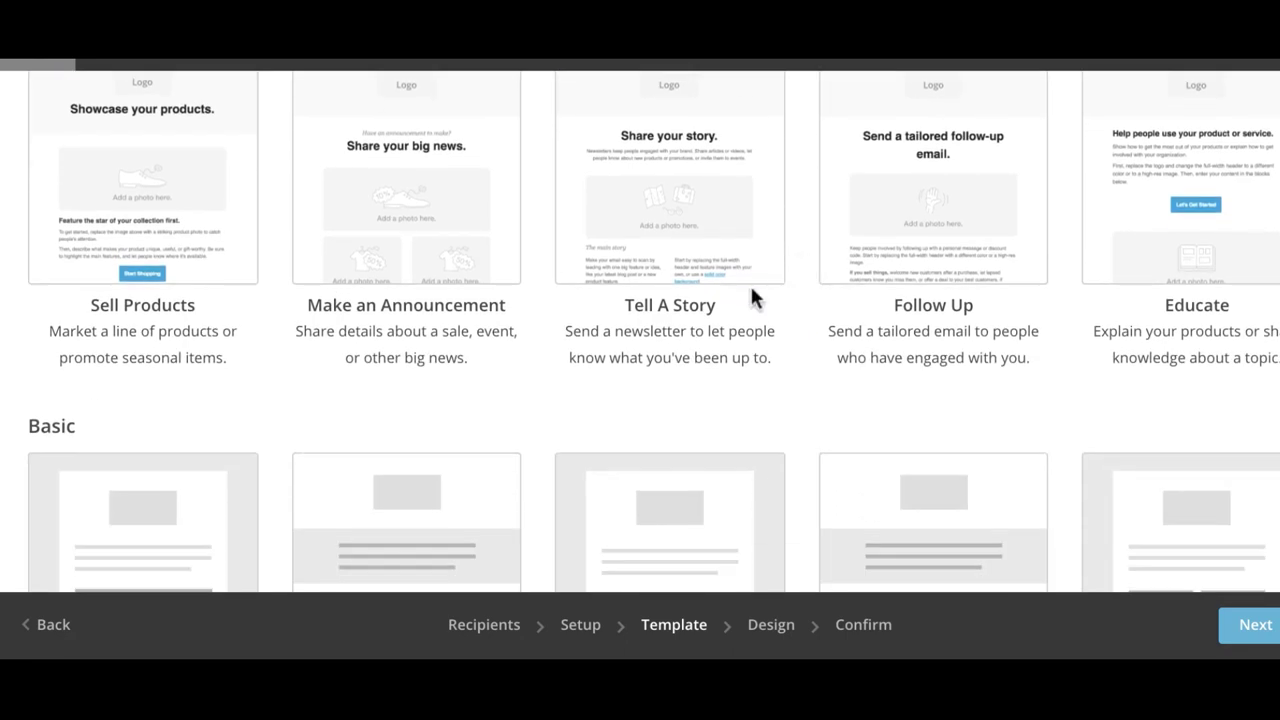
scroll(757, 297, down, 3)
scroll(763, 304, down, 4)
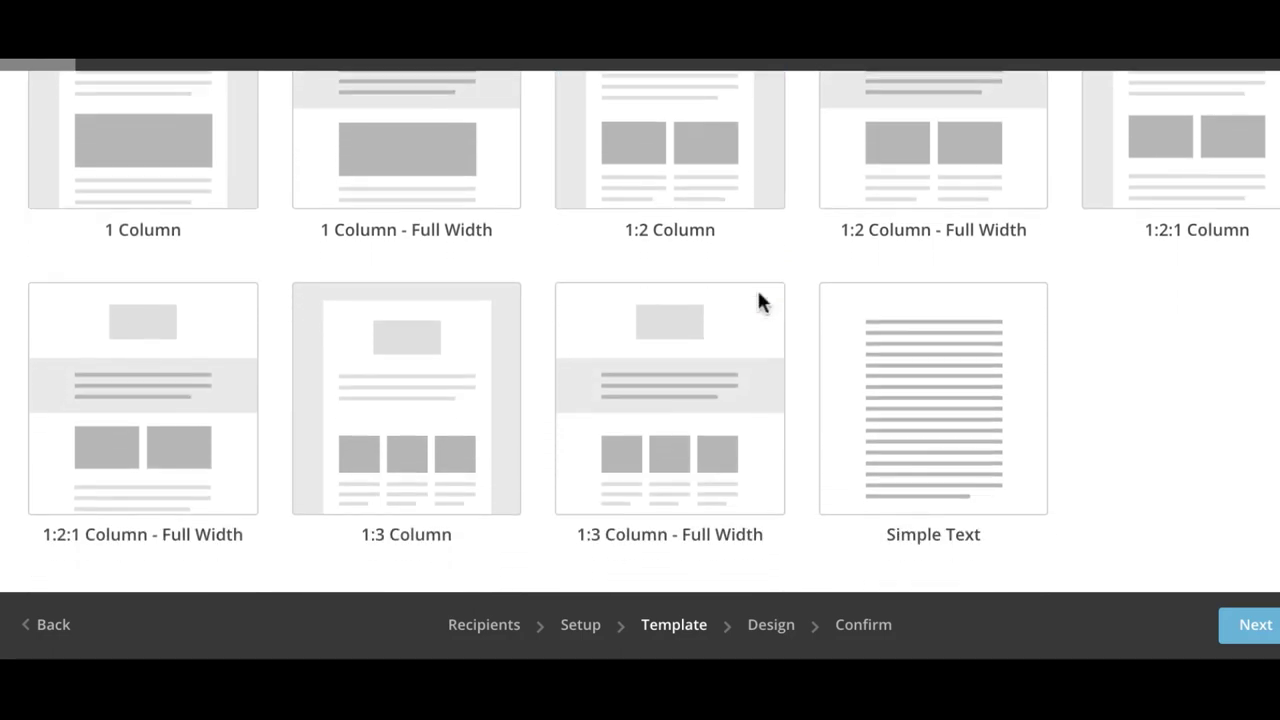
click(934, 399)
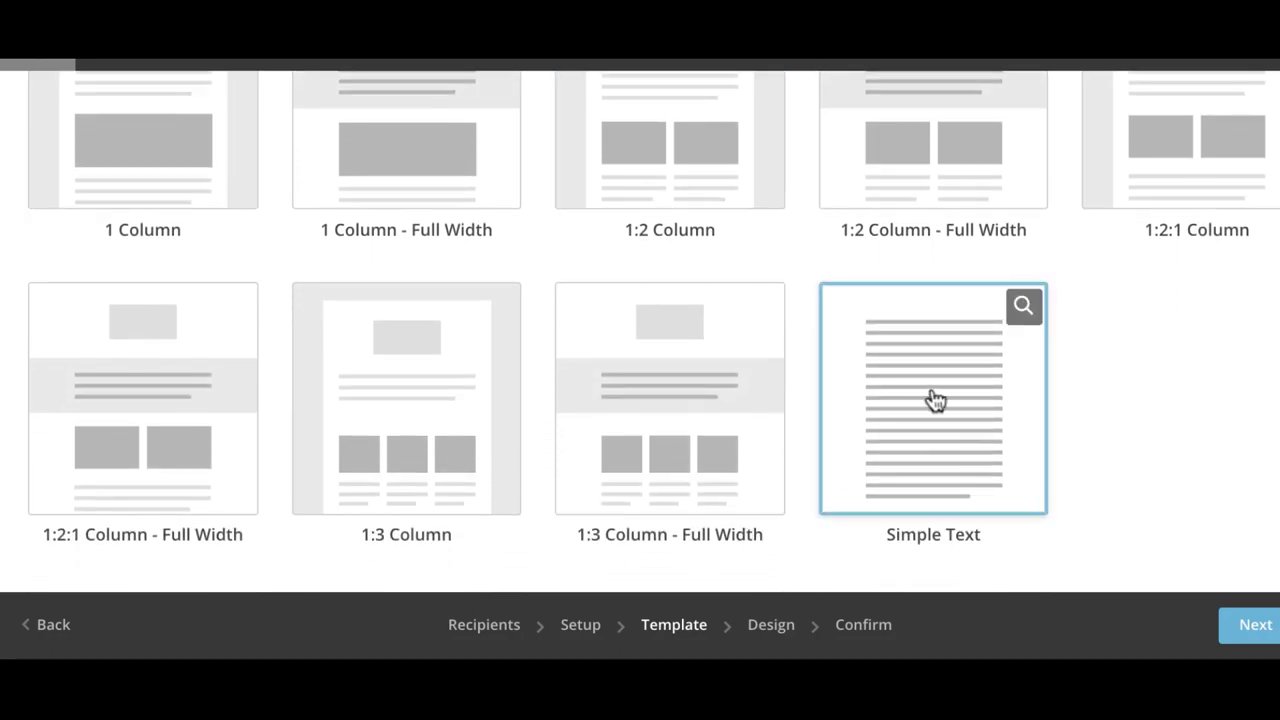
click(938, 399)
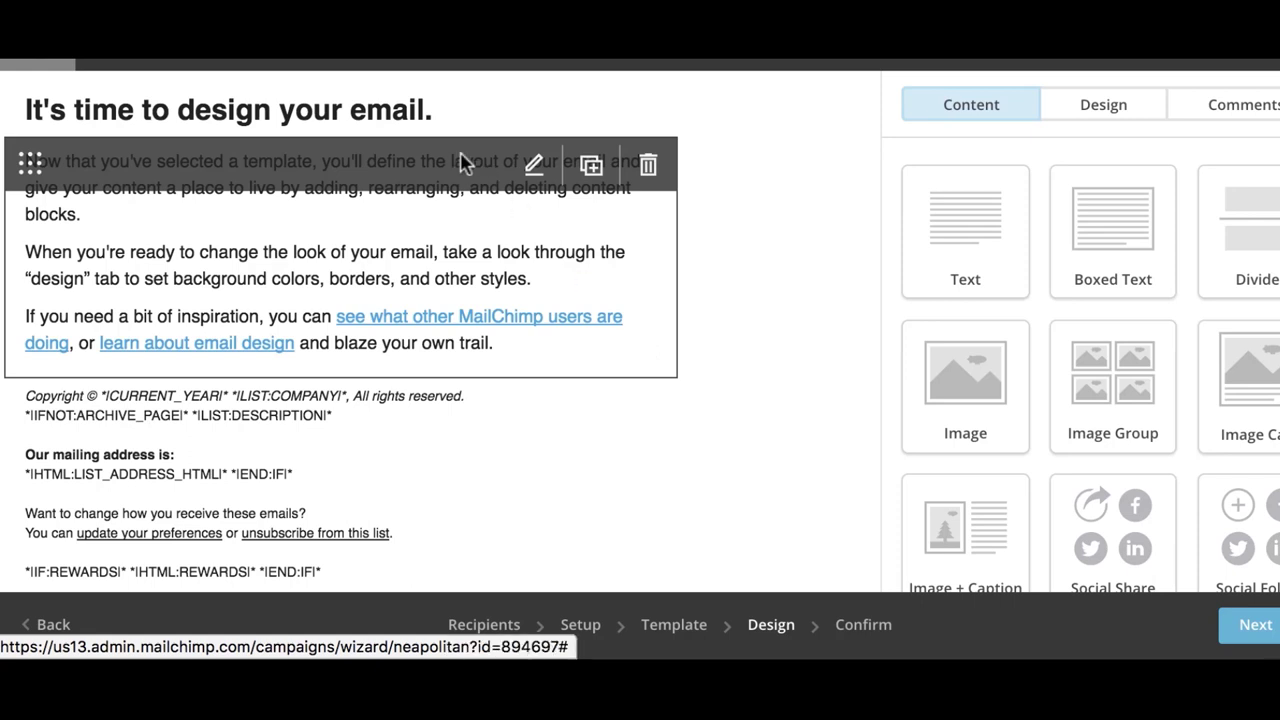
- Replace the email's heading text with "Capture emails without needing a website"
mouse_move(414, 109)
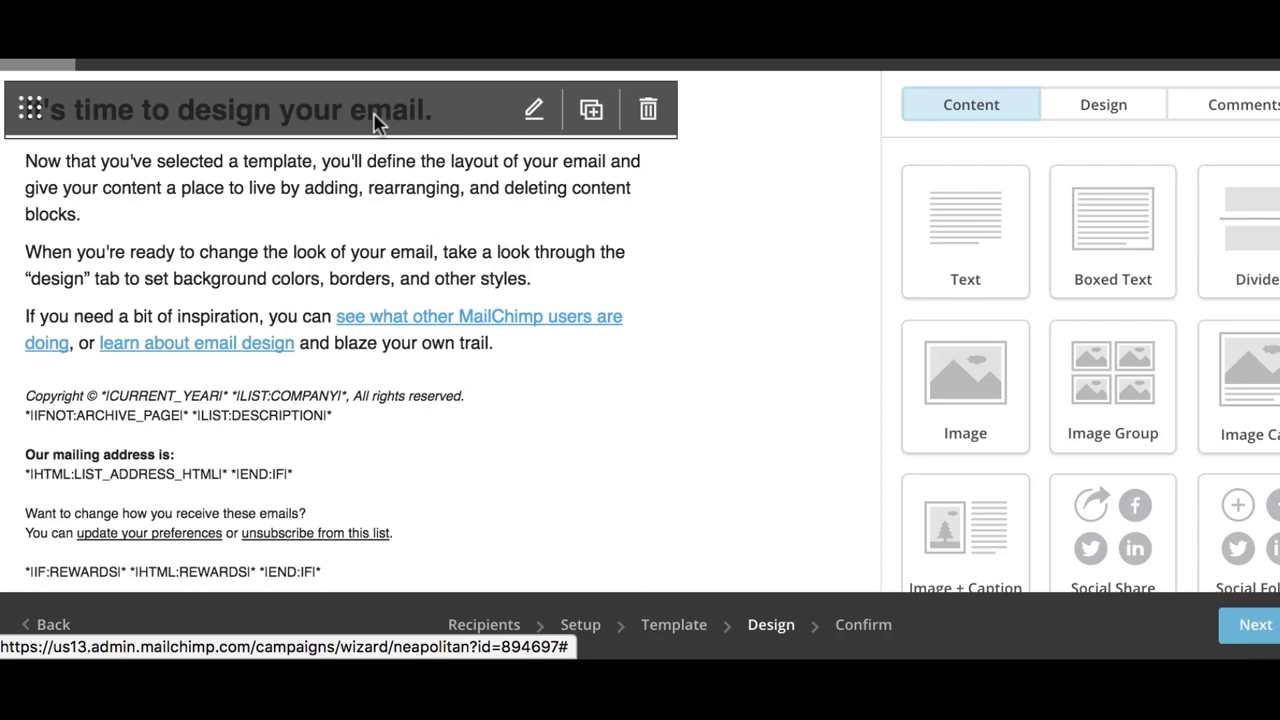
click(375, 120)
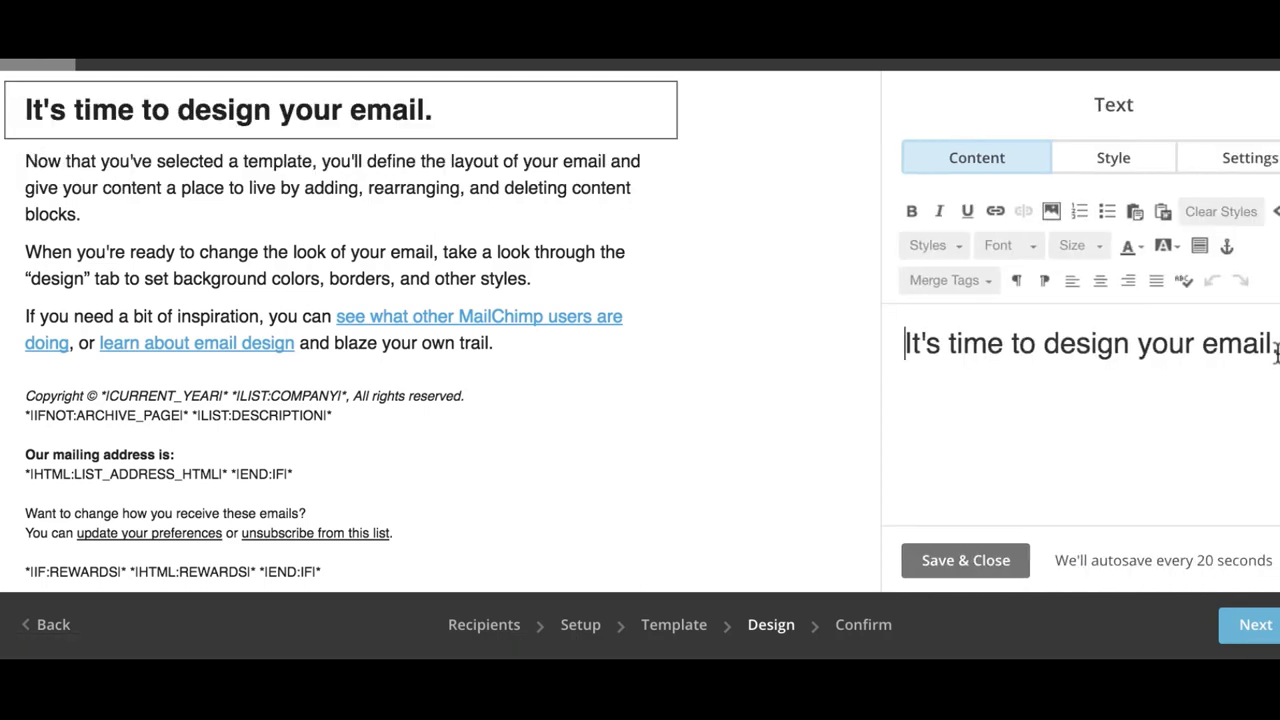
drag(1276, 352, 888, 347)
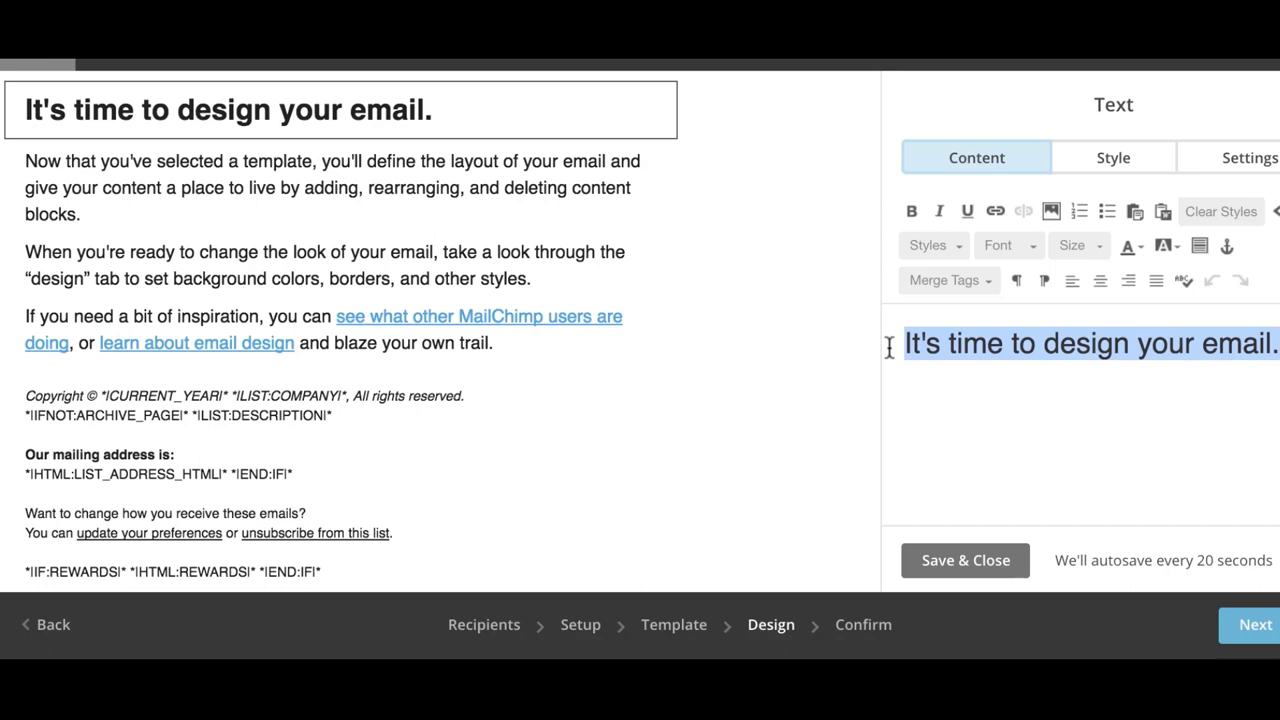
text(Ca)
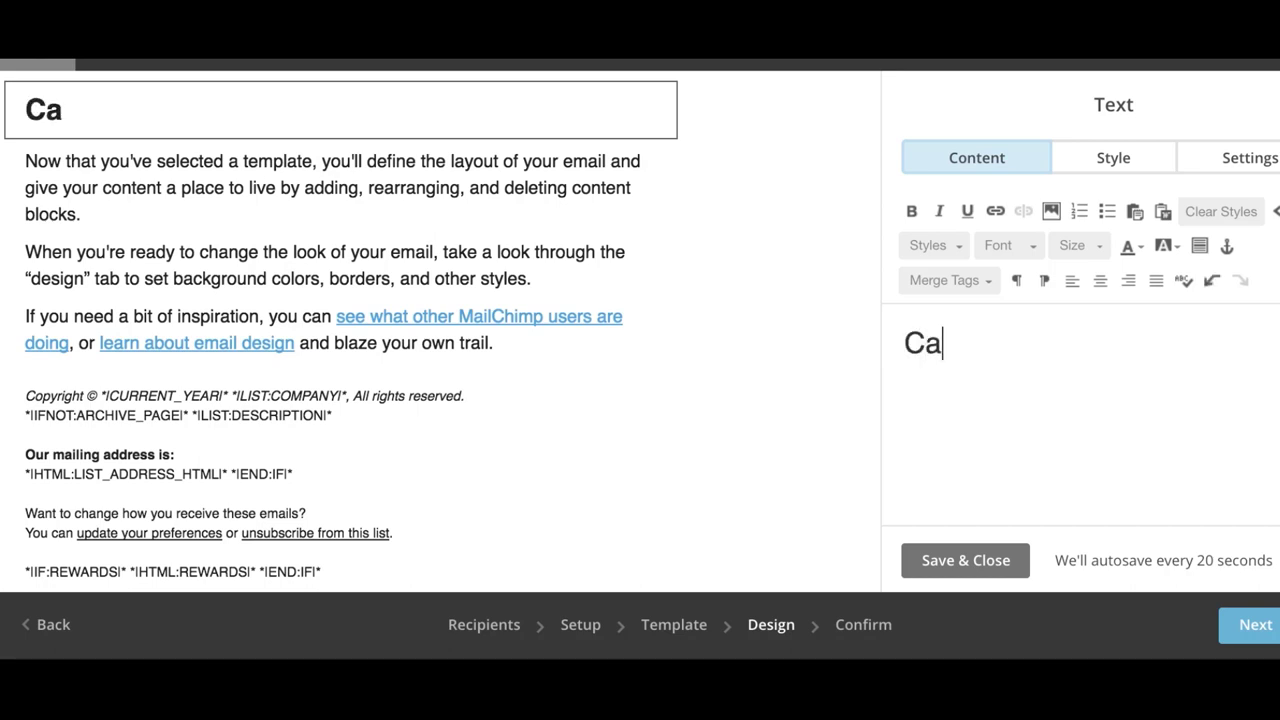
text(pture emails without needing a website)
- Replace the body text with "Click below to learn how to set up a free landing page with Mailchimp so you can collect emails without needing a website."
click(540, 213)
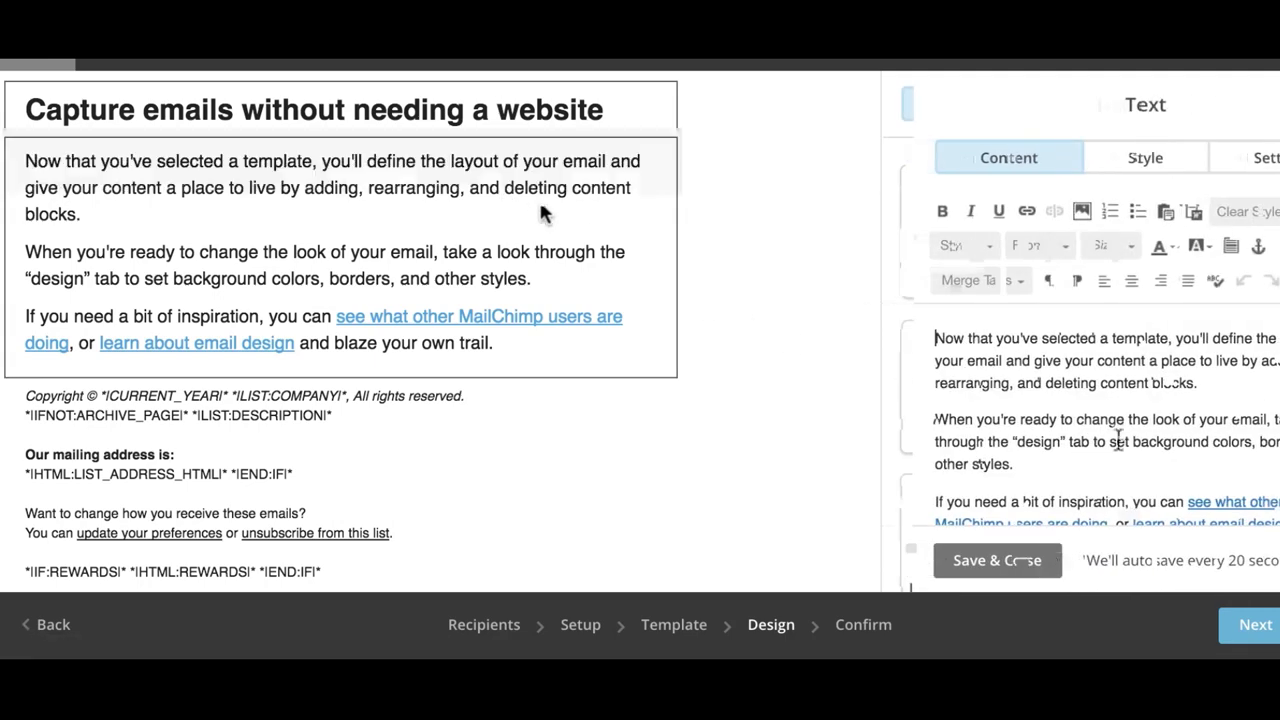
drag(935, 420, 1218, 520)
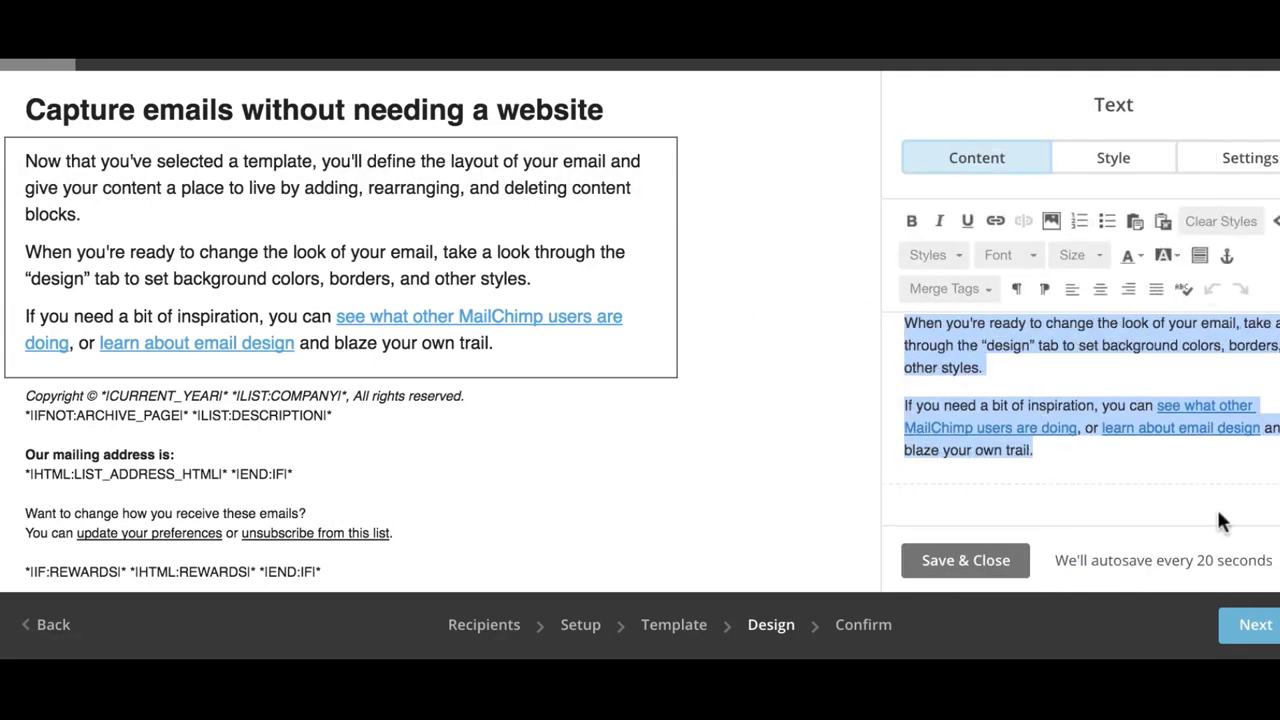
key(BackSpace)
text(C)
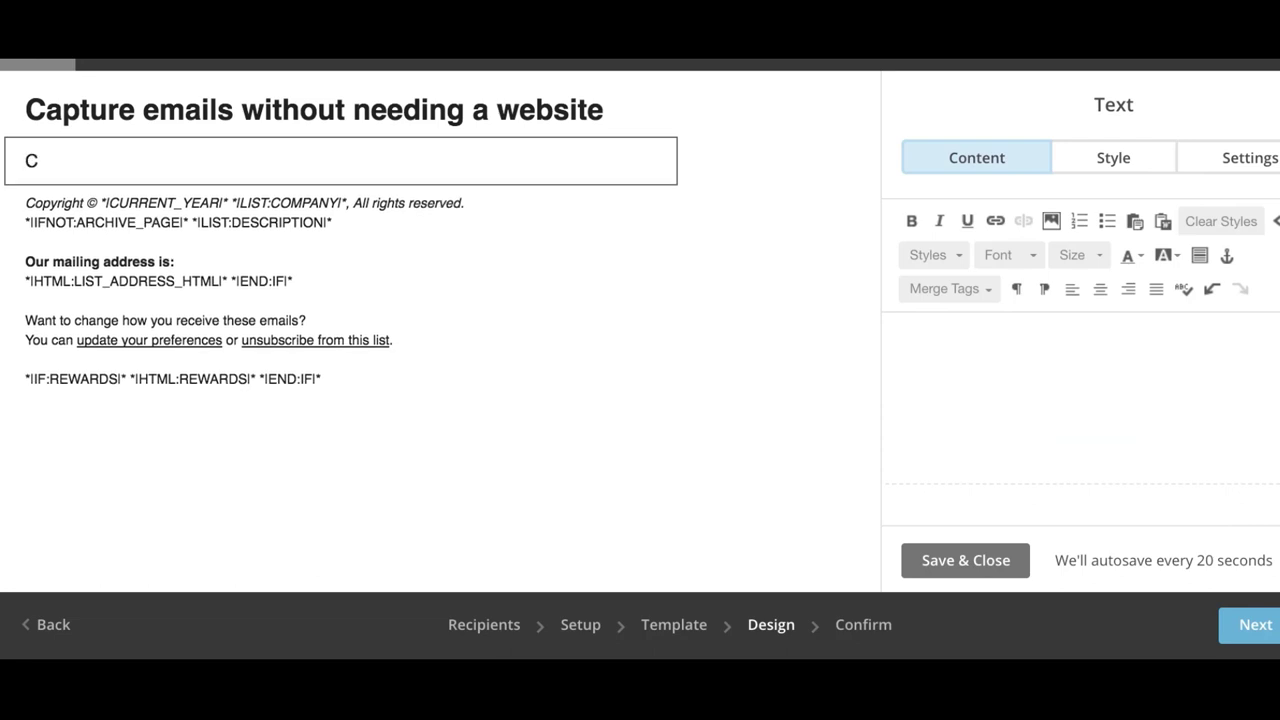
text(lick below to learn how to)
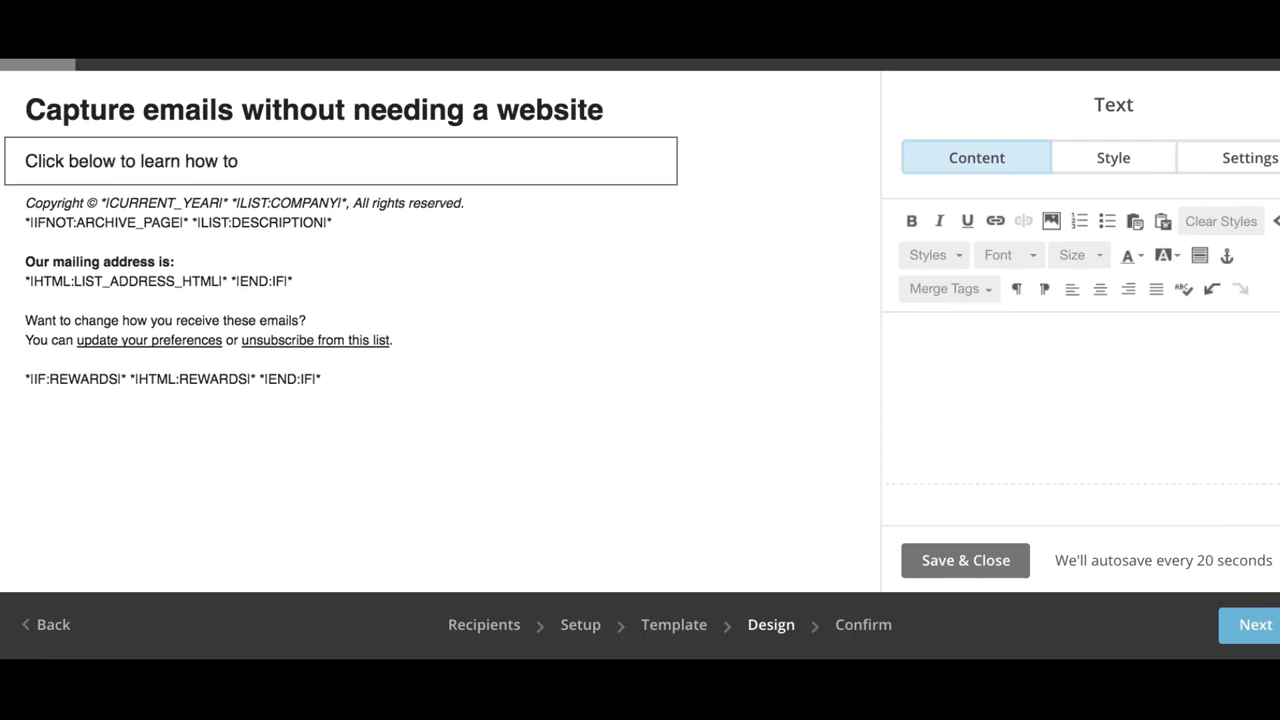
text( set up)
key(BackSpace)
key(BackSpace)
key(BackSpace)
key(BackSpace)
key(BackSpace)
key(BackSpace)
key(BackSpace)
text(set)
text(up a free landing page with Mailchimp so you can collect emails without needing a website)
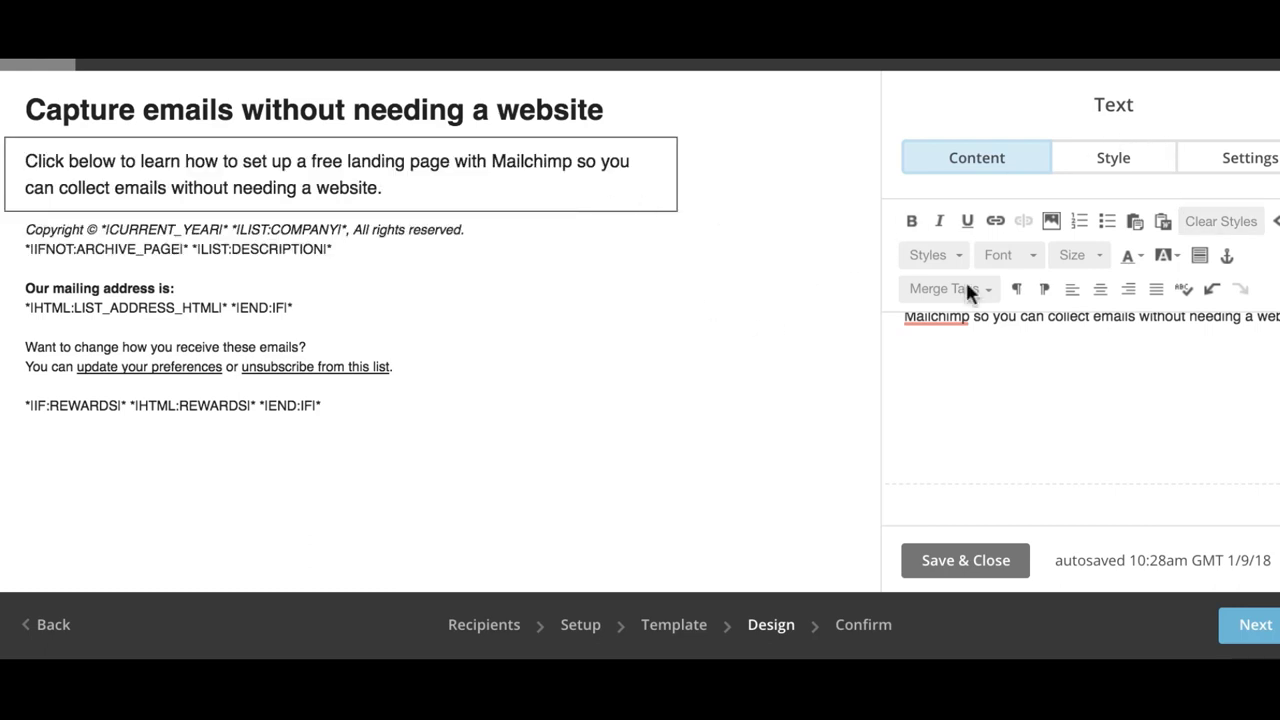
- Add a separate line reading "website.com/link" below the body sentence
click(1276, 322)
key(Return)
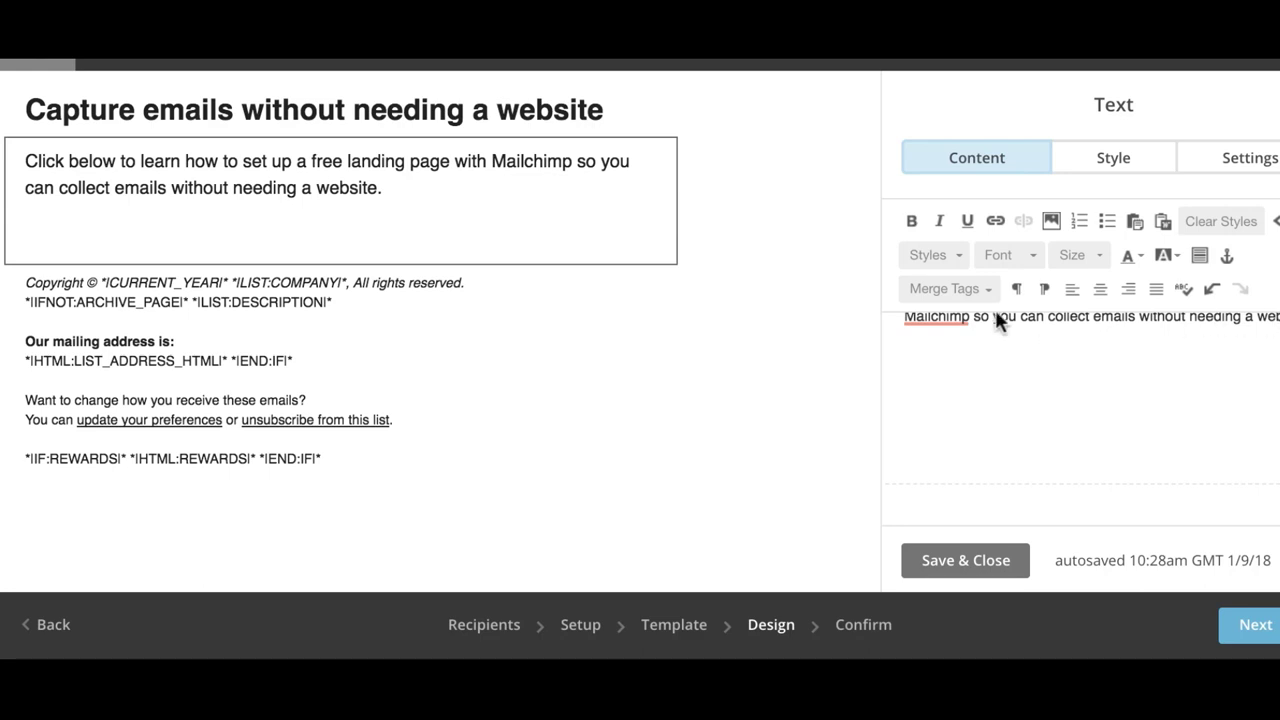
text(website.com)
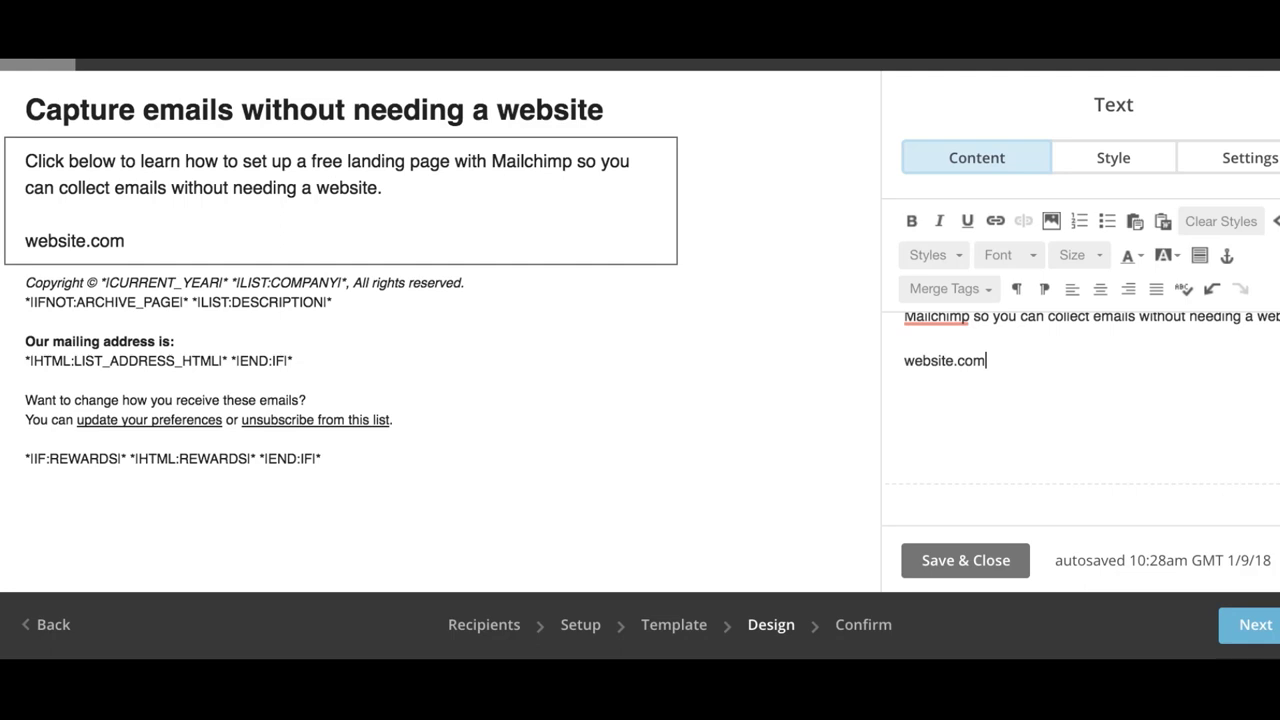
text(/lnik)
drag(1030, 362, 992, 362)
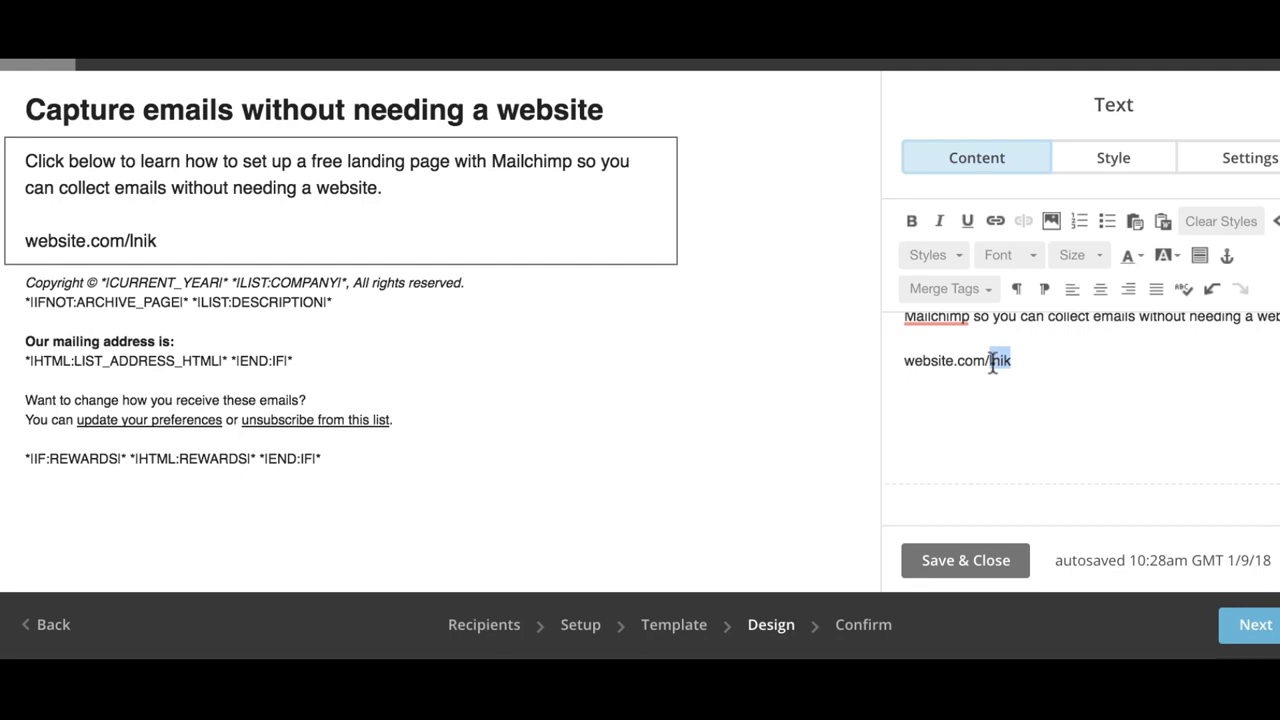
key(BackSpace)
text(link)
- Turn the website.com/link line into a hyperlink to the web address website.com/link and save the text block
drag(1022, 360, 886, 358)
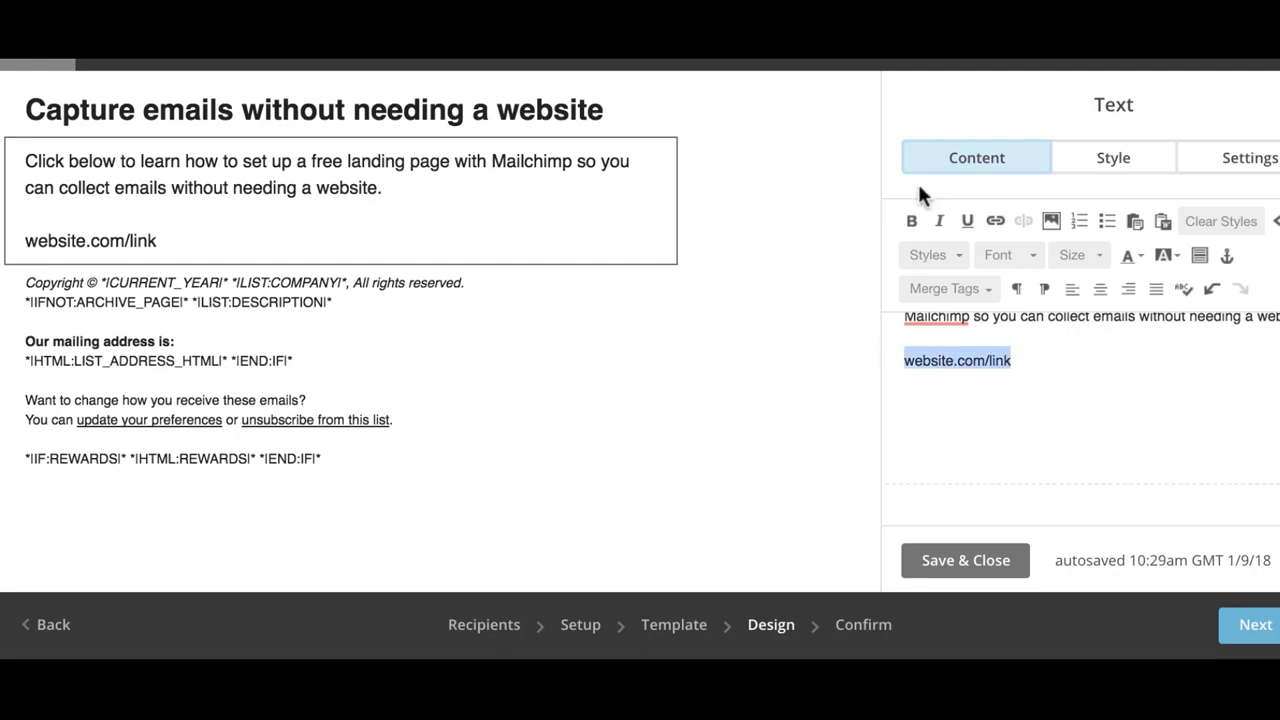
click(998, 220)
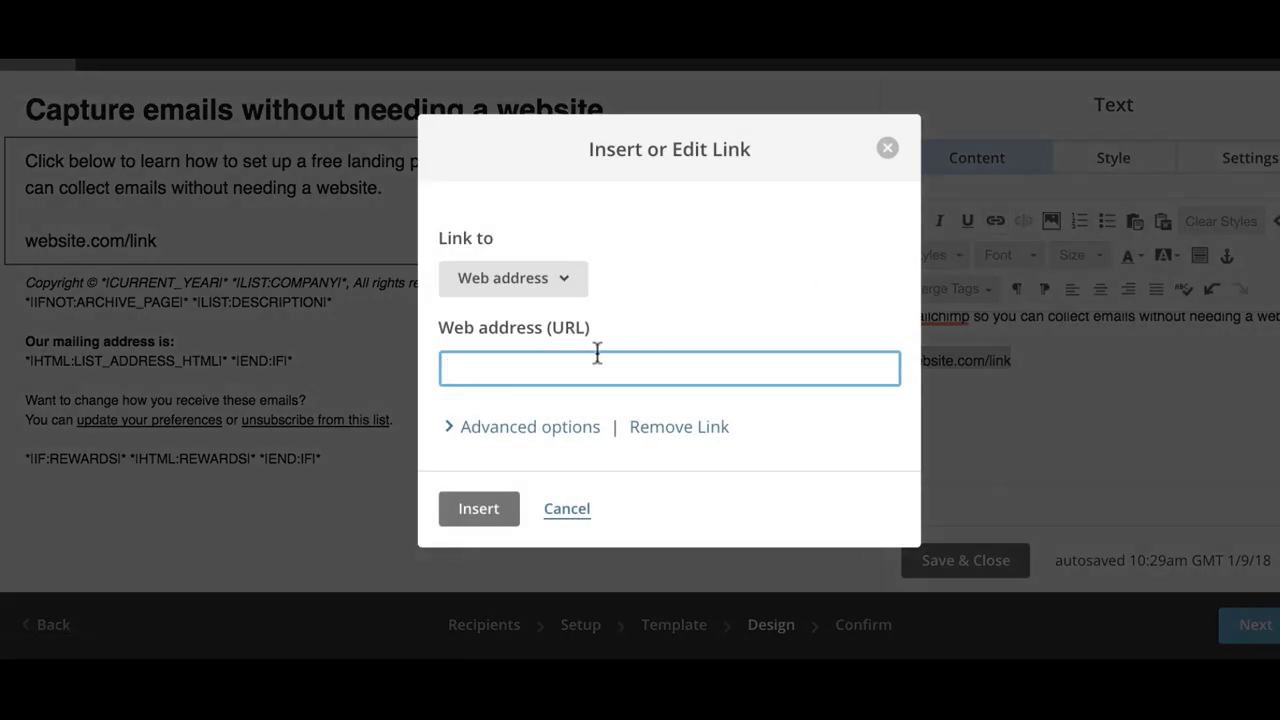
text(website.com)
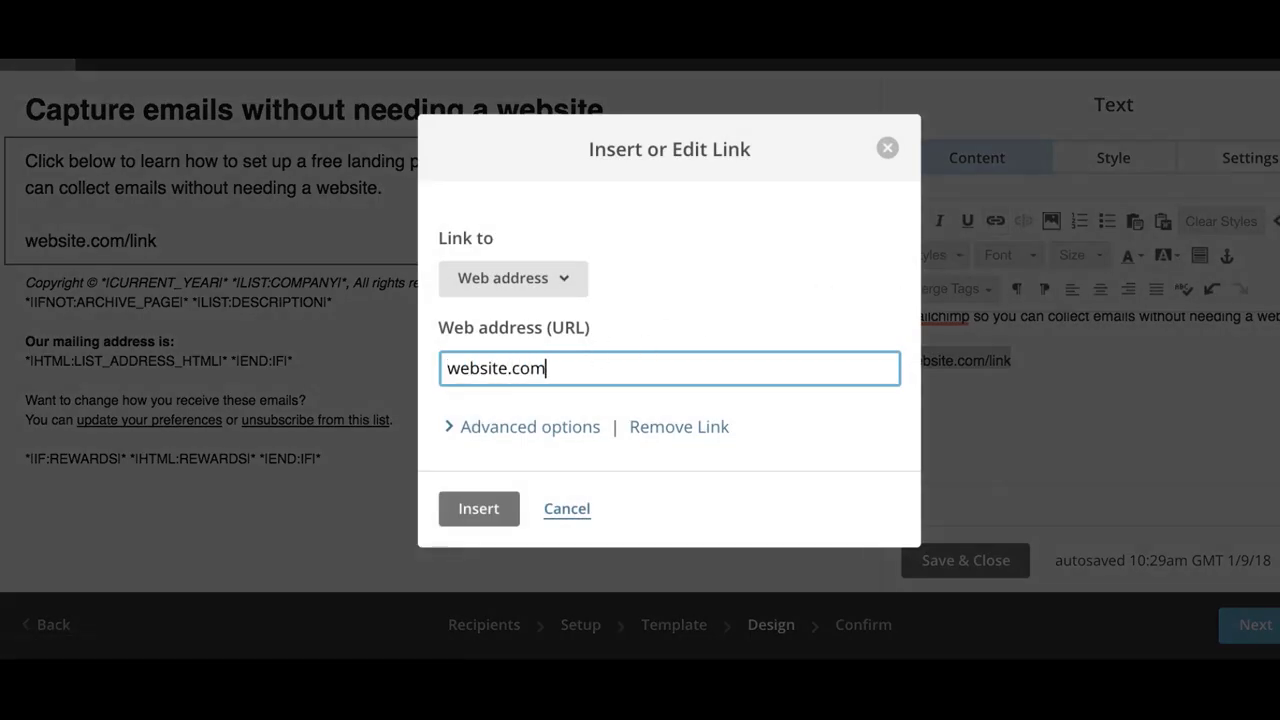
text(/link)
click(478, 508)
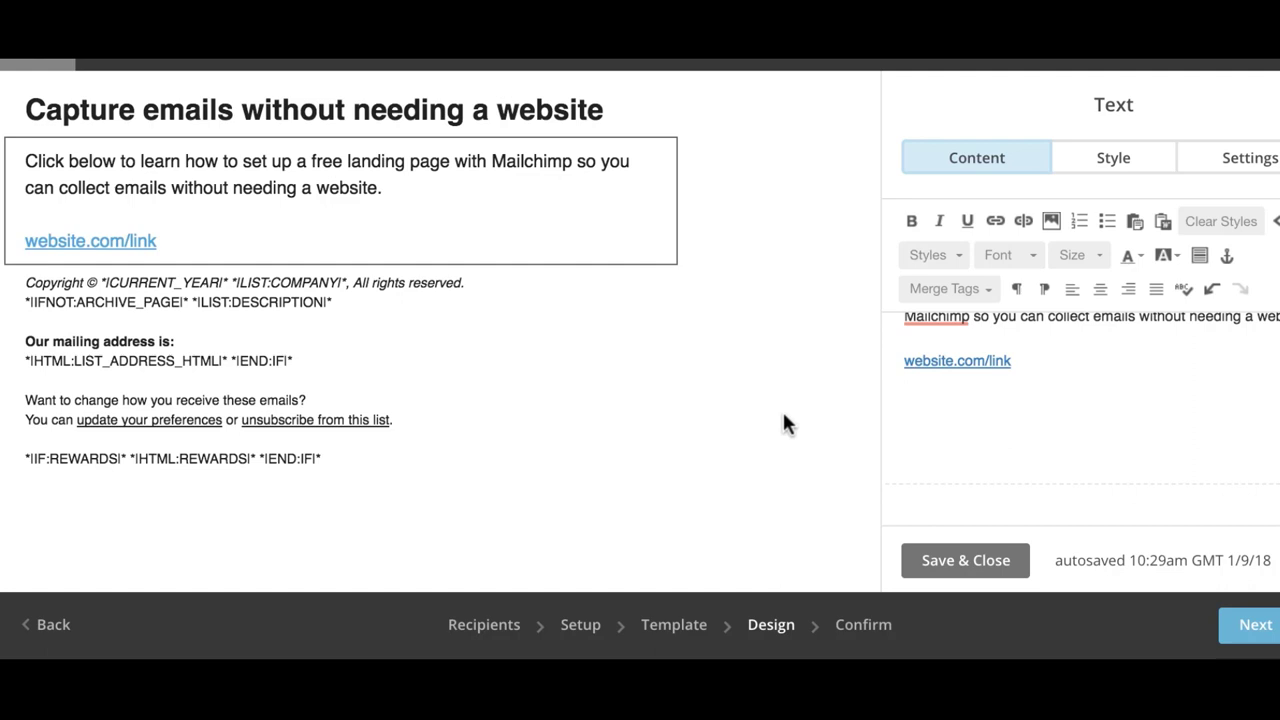
click(971, 560)
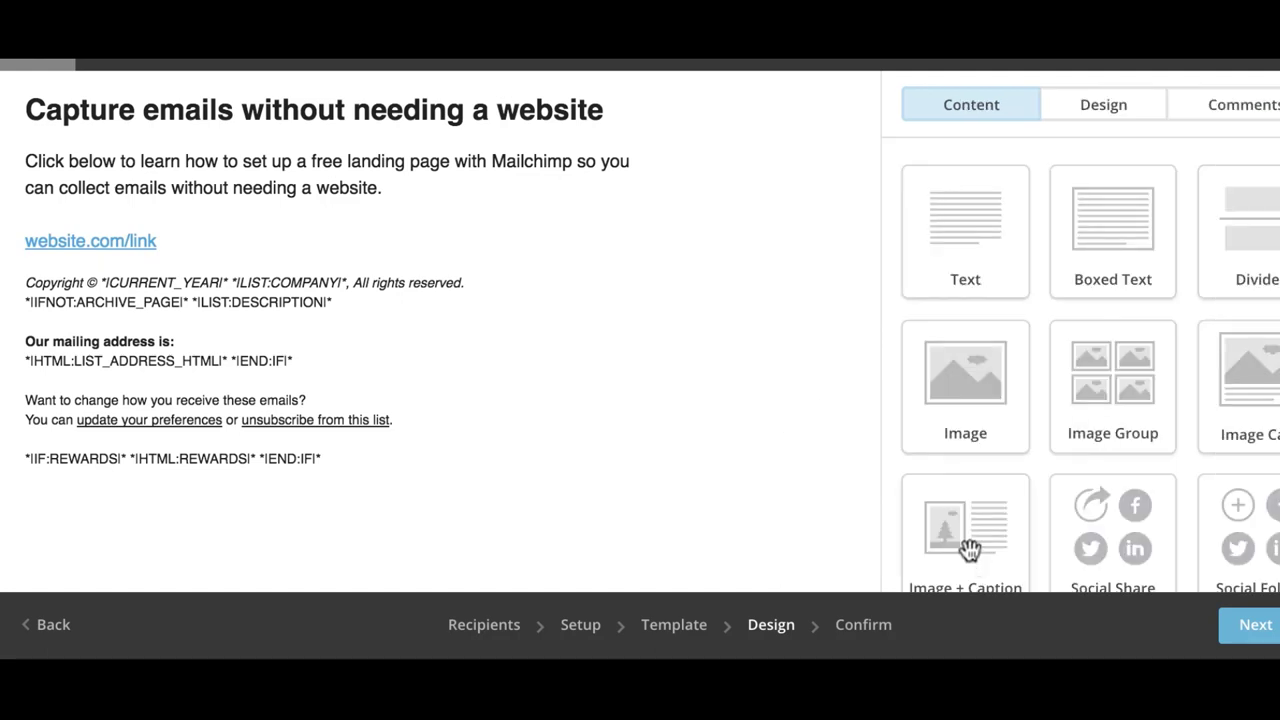
- Insert a button block between the body text and the footer, labelled "Learn More"
scroll(1113, 368, down, 3)
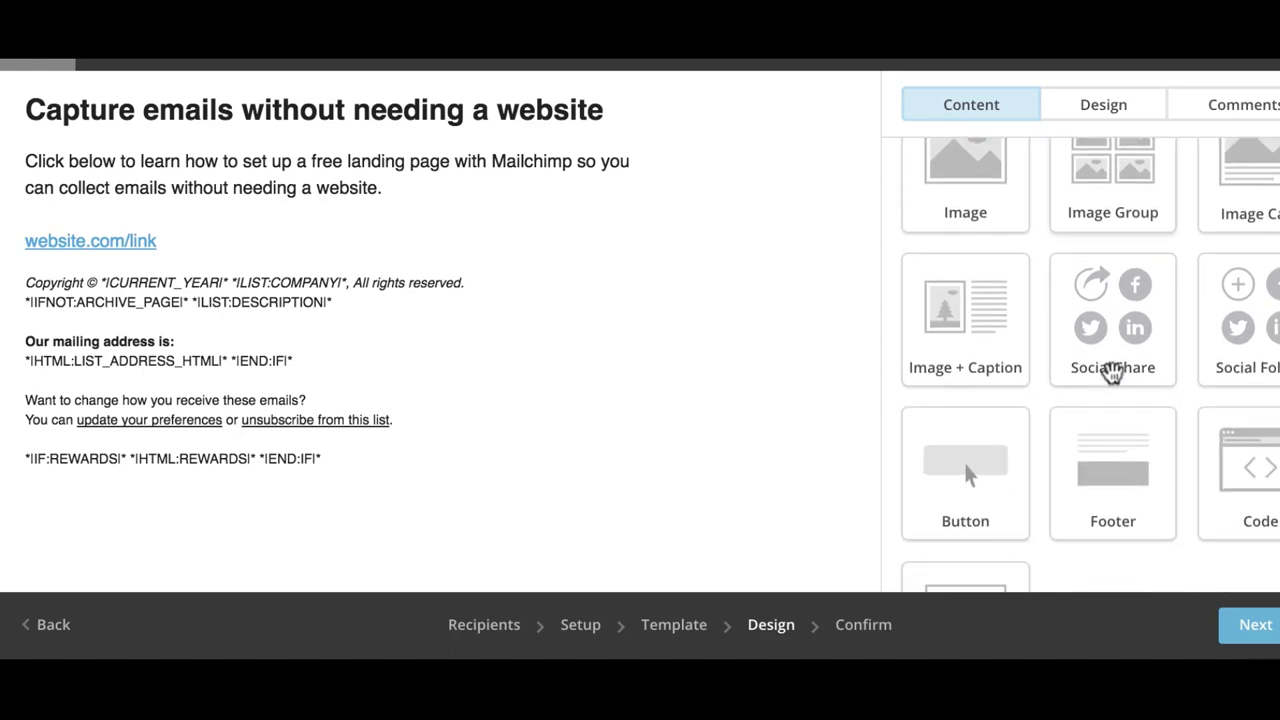
scroll(1113, 370, down, 1)
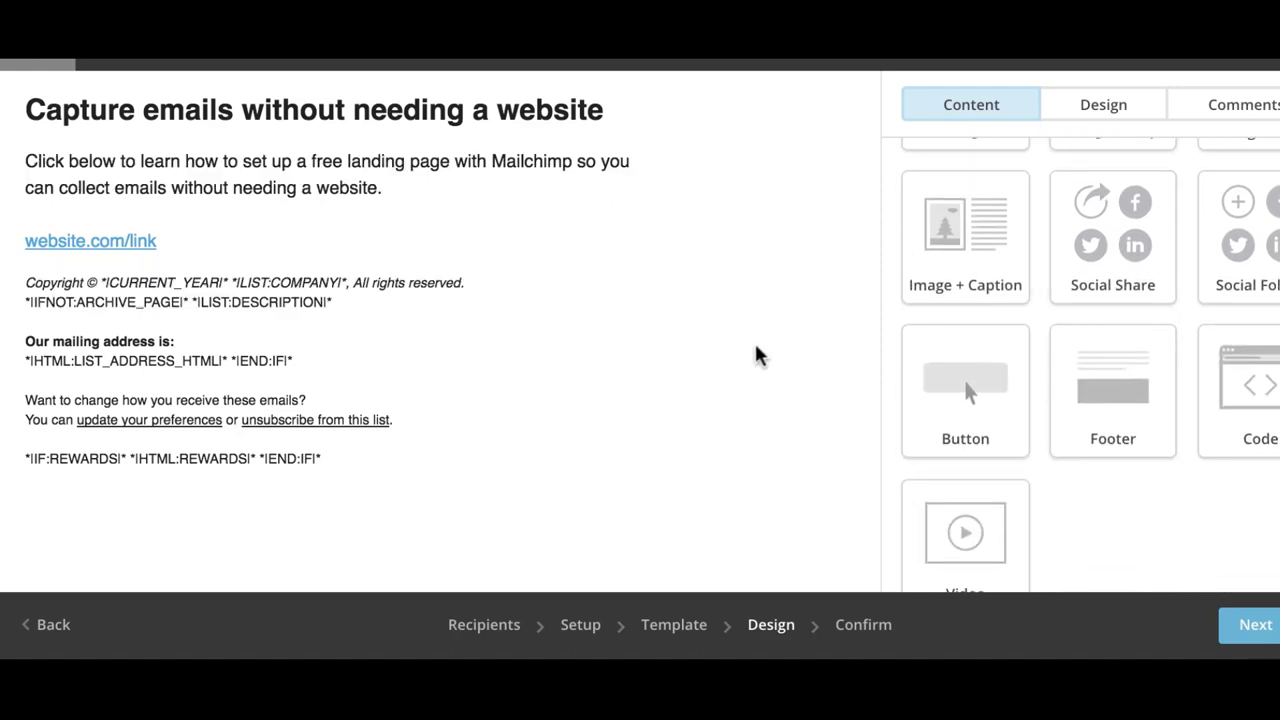
drag(965, 395, 403, 276)
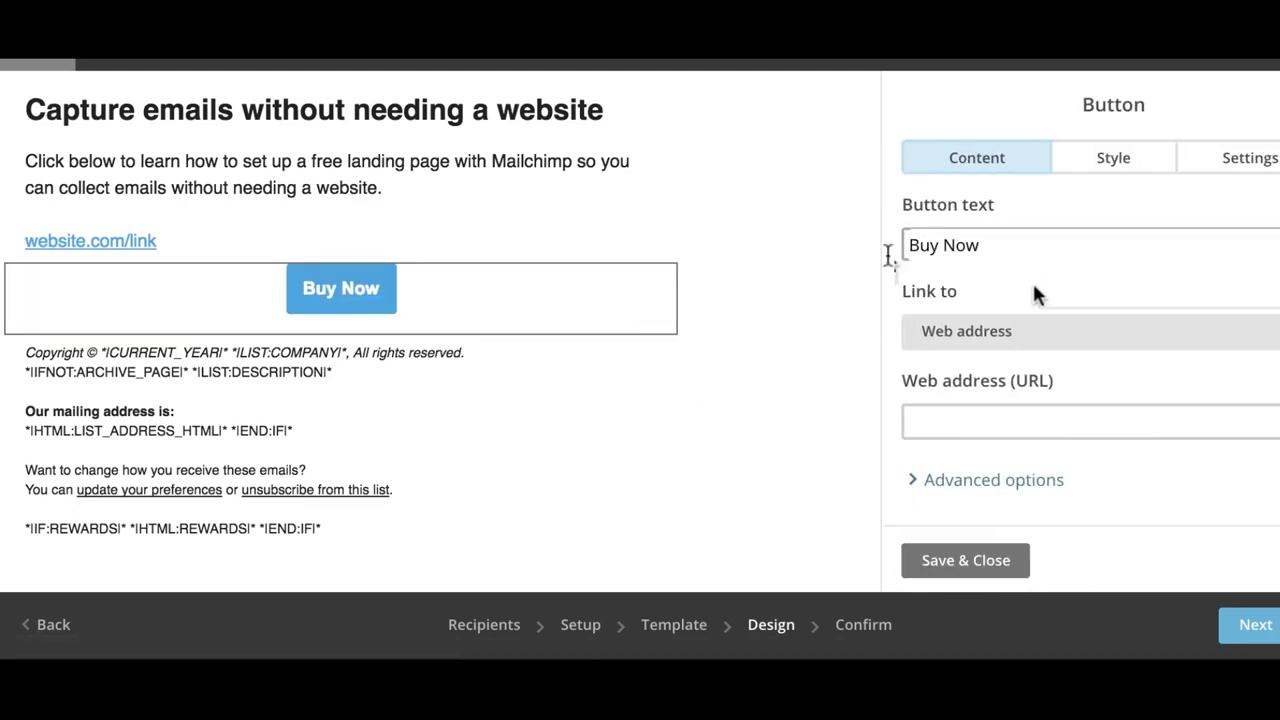
drag(980, 245, 883, 244)
text(L)
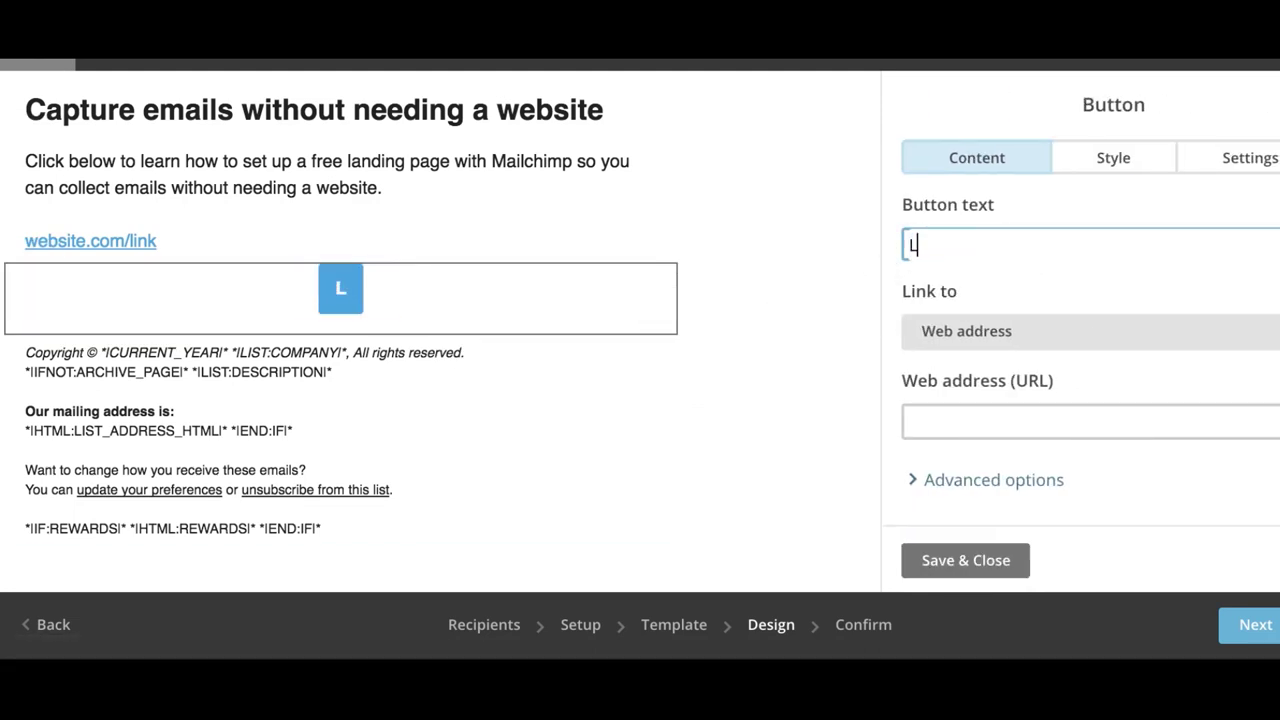
text(earn More)
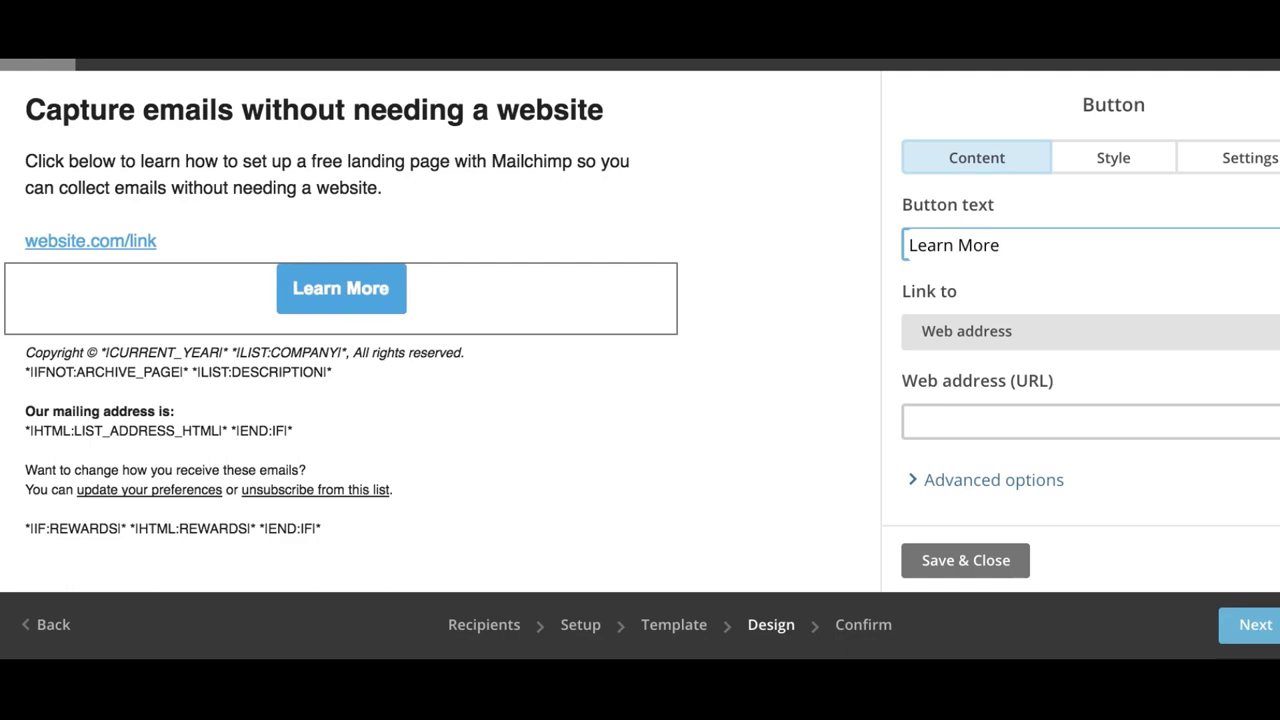
- Link the Learn More button to the web address website.com/link and save the button block
mouse_move(283, 249)
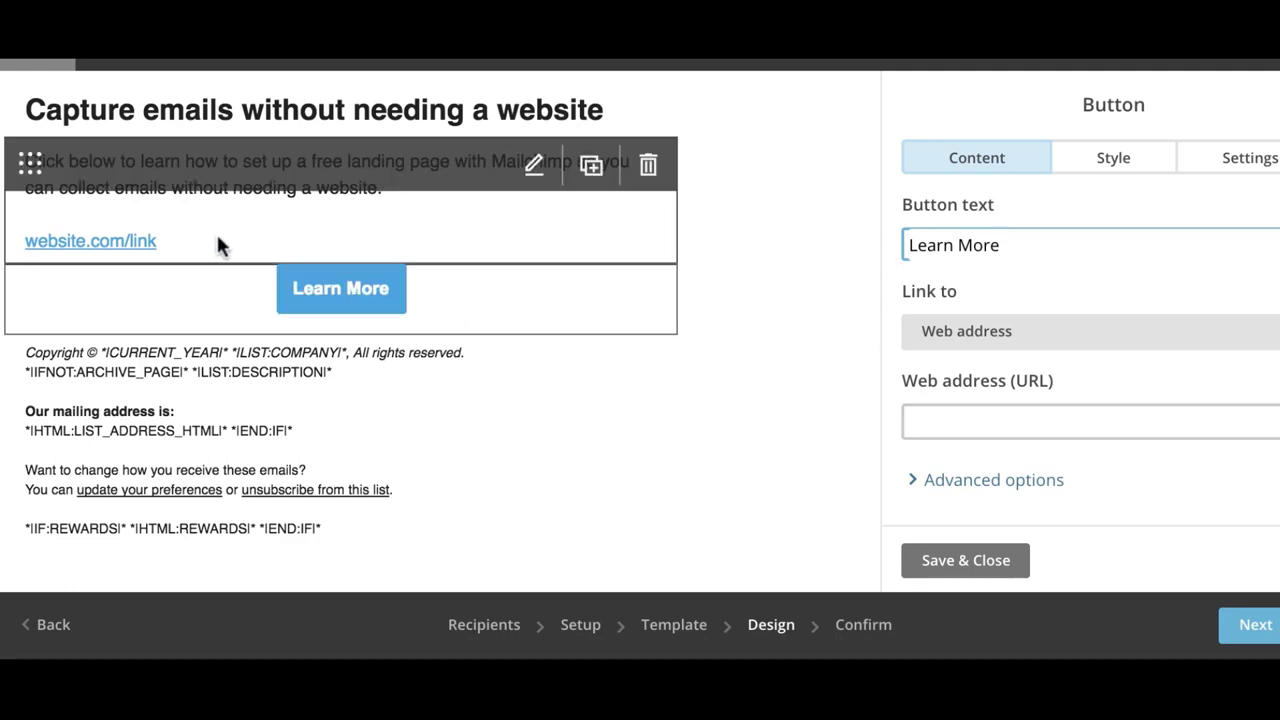
click(974, 408)
text(we)
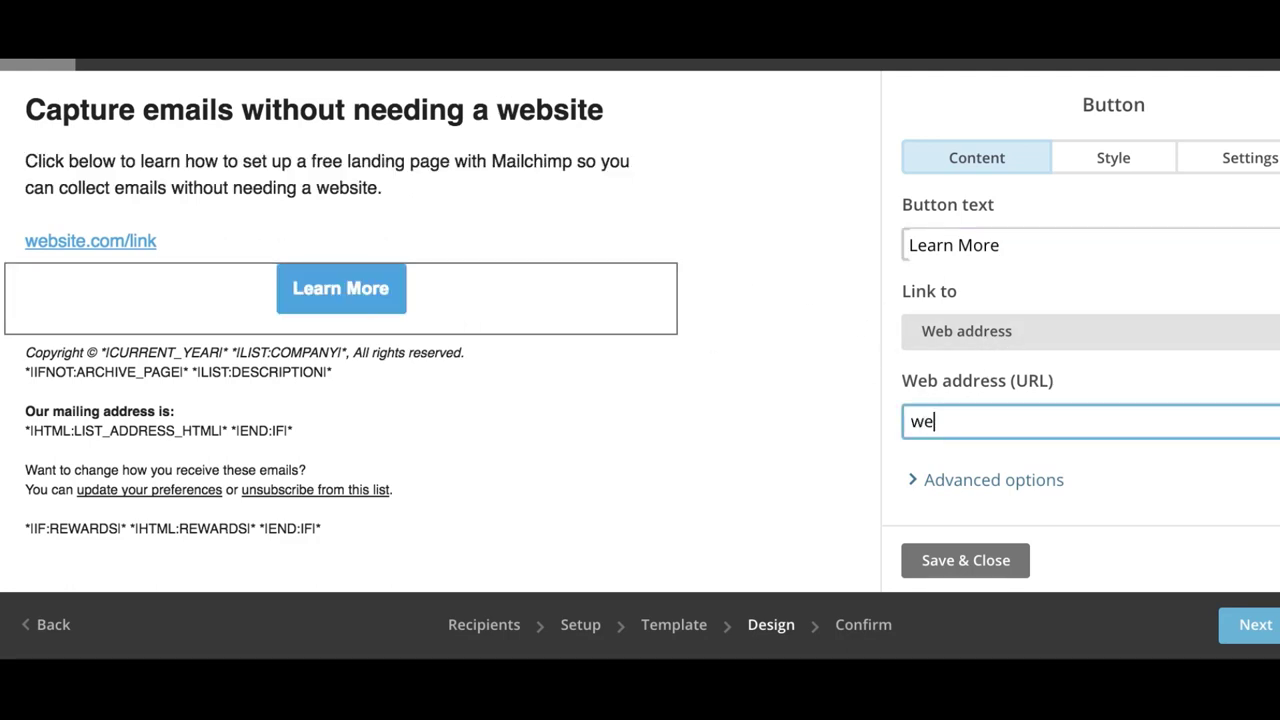
text(bsite.com/lile)
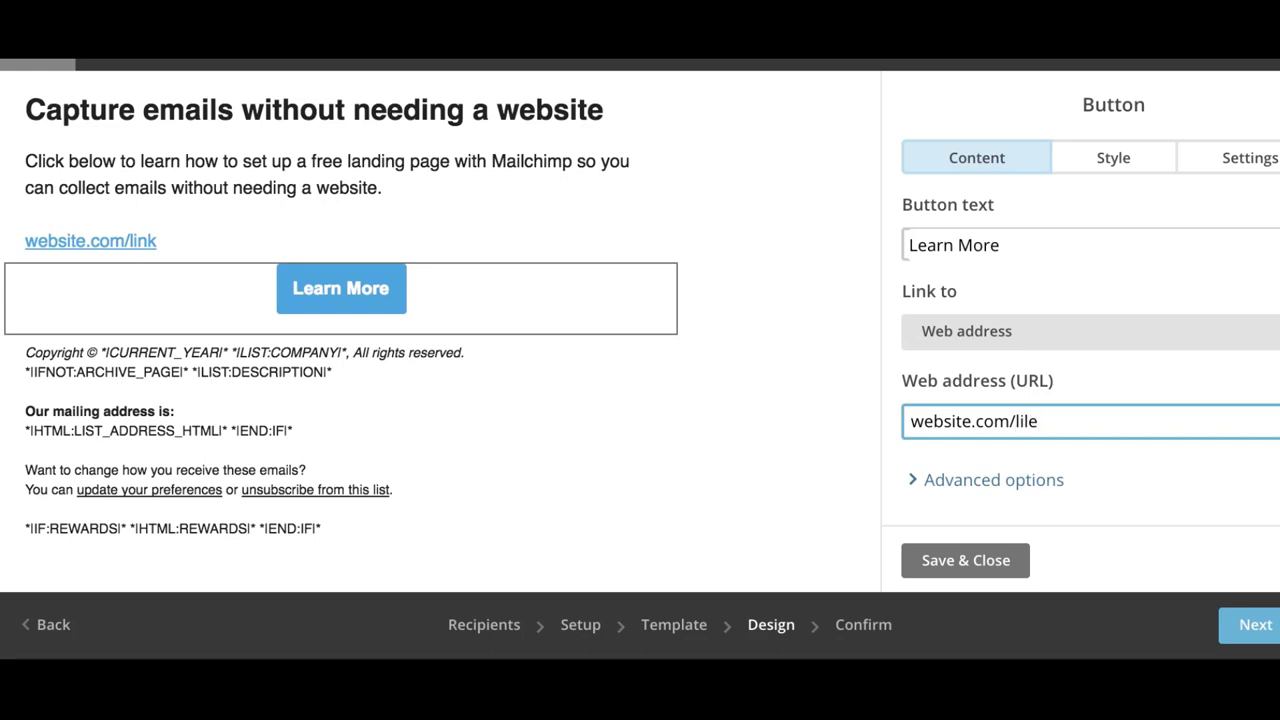
key(BackSpace)
key(BackSpace)
text(nk)
click(960, 563)
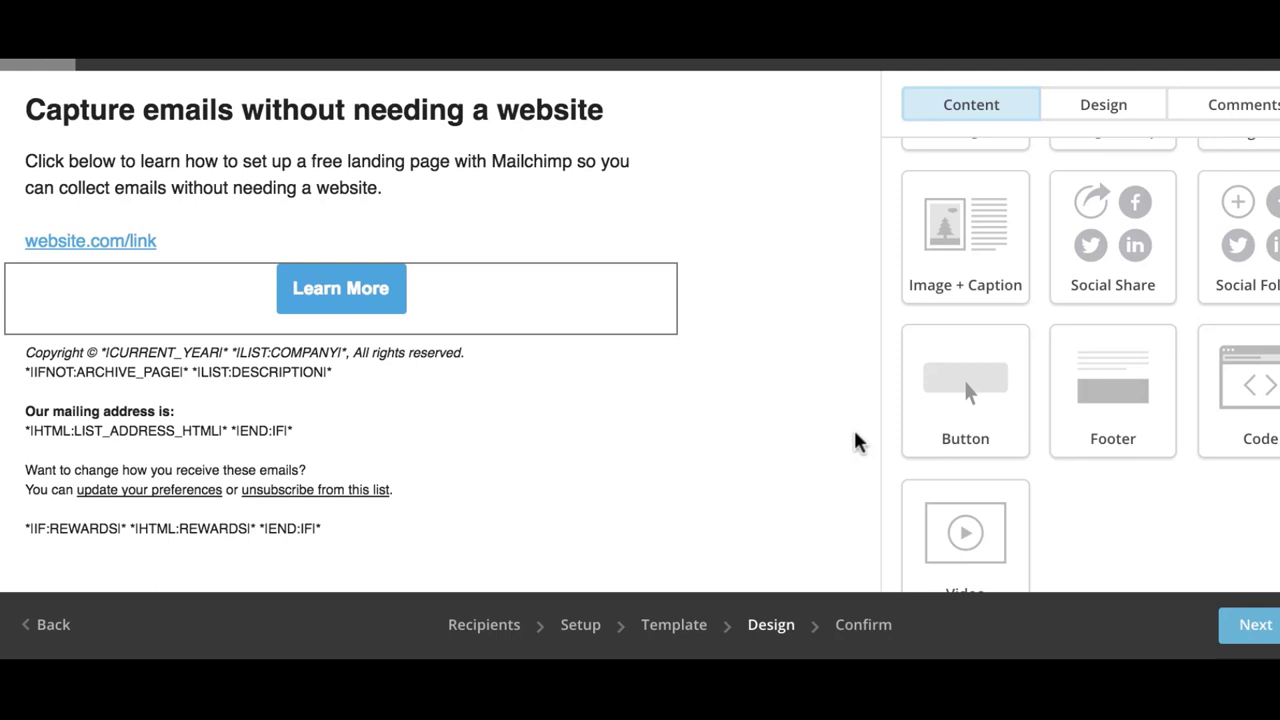
- Delete the website.com/link hyperlink line from the body text block
click(386, 223)
drag(1030, 410, 886, 403)
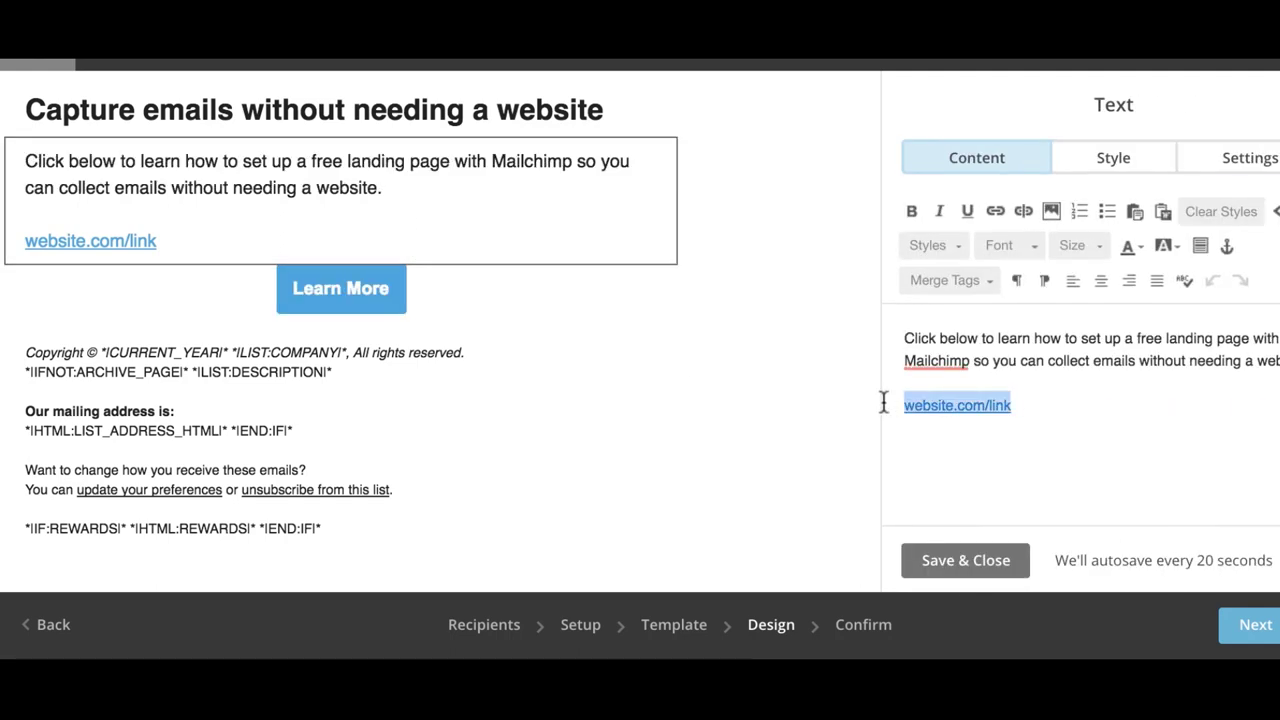
key(BackSpace)
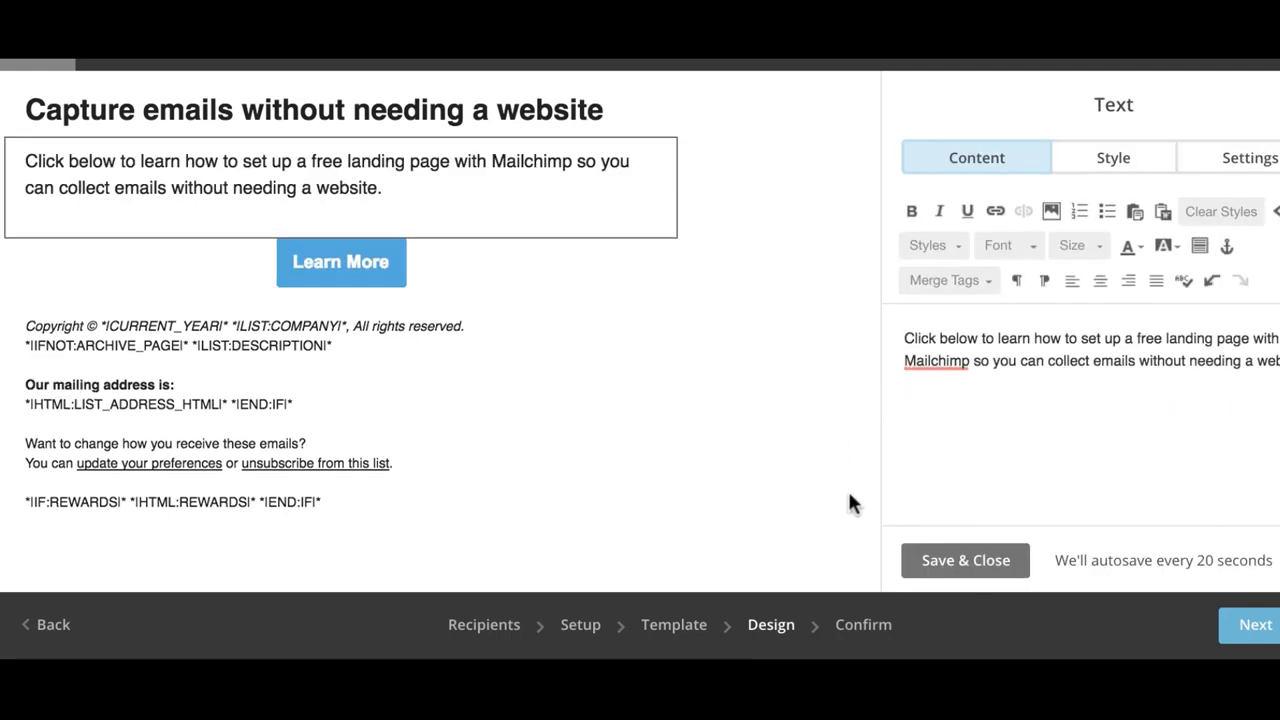
- Save and close the body text block, then advance the campaign to the Confirm stage and review its pre-send checklist
click(966, 562)
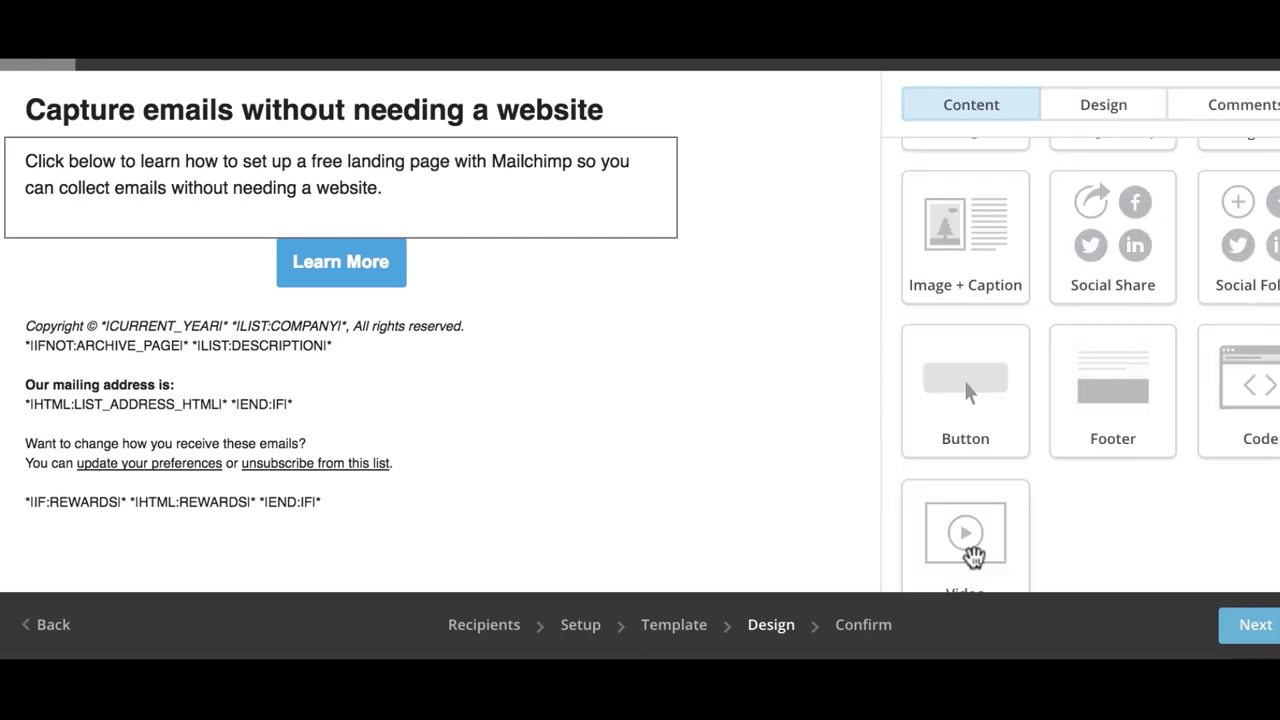
click(1240, 630)
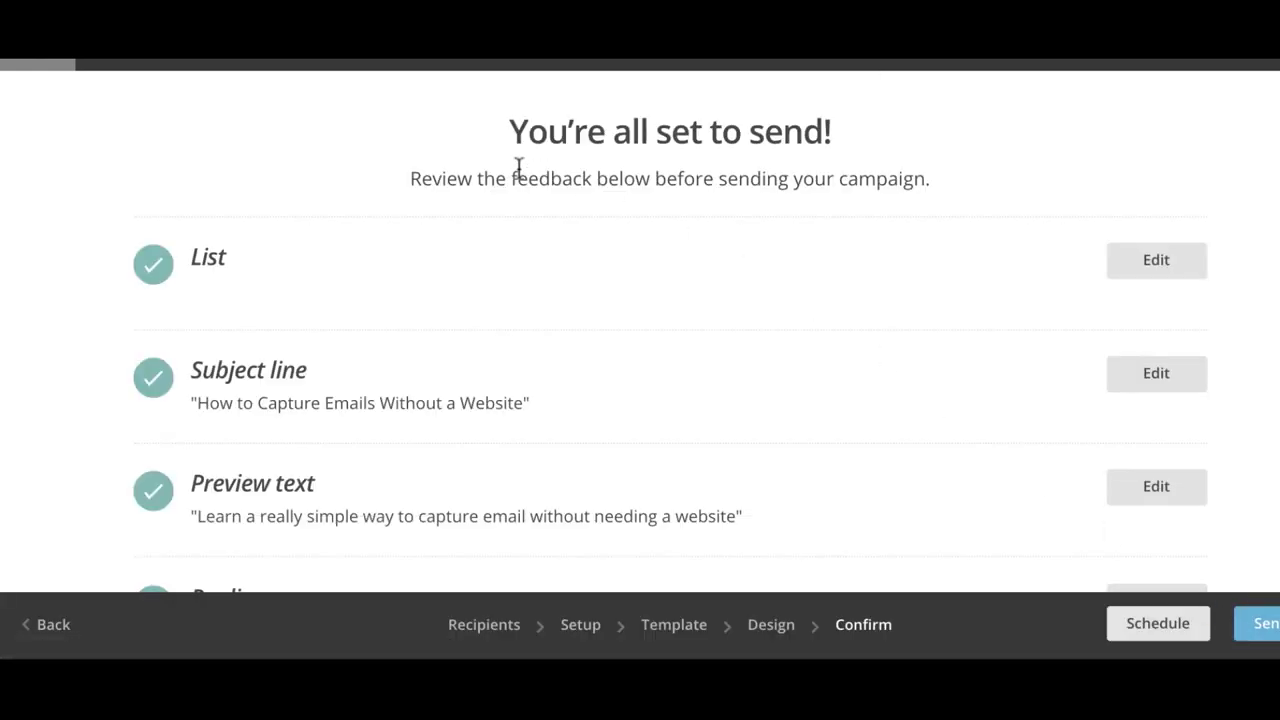
drag(503, 129, 898, 143)
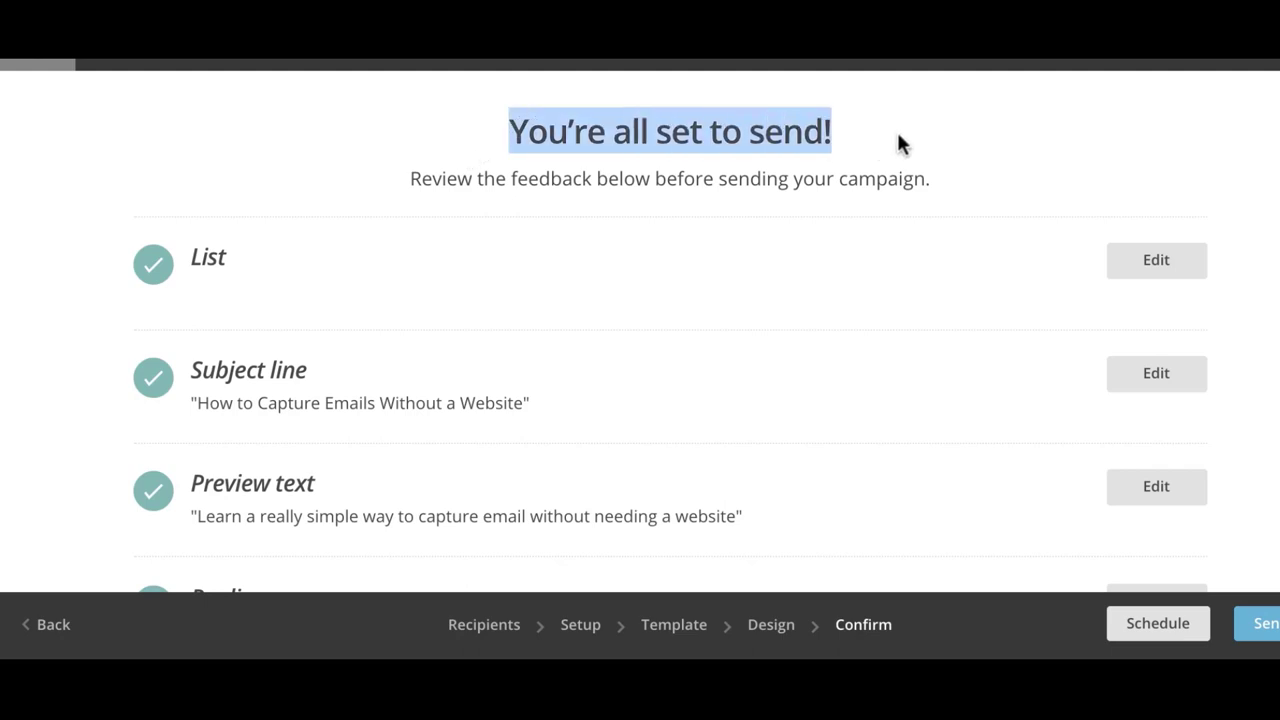
scroll(462, 325, down, 2)
scroll(464, 325, up, 2)
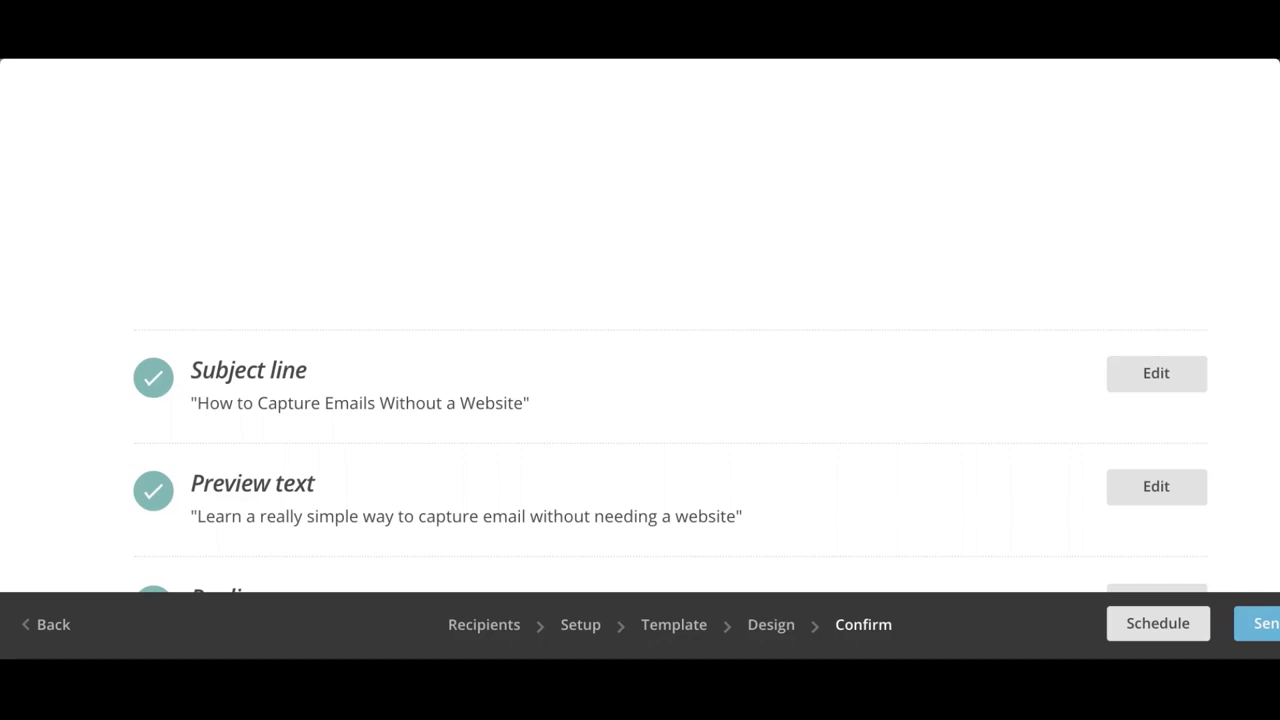
- Send a test of the campaign to the prefilled e-mail address and dismiss the confirmation
scroll(670, 457, down, 1)
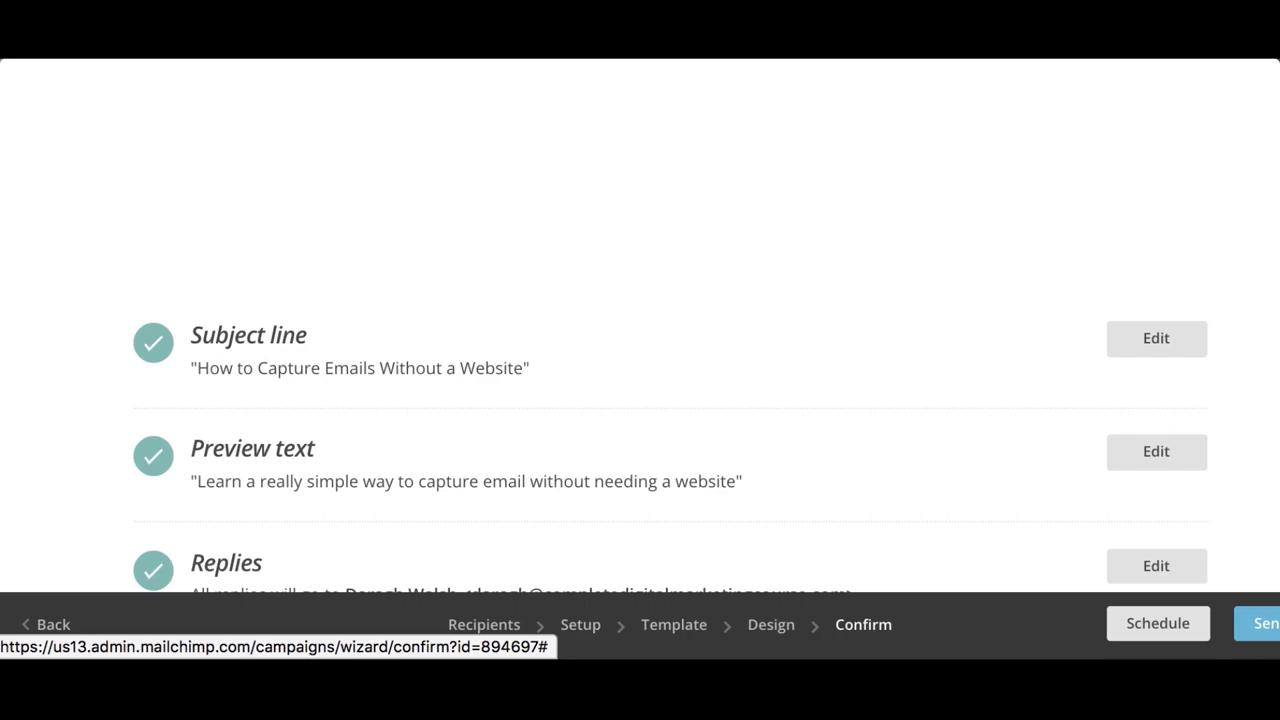
click(1057, 157)
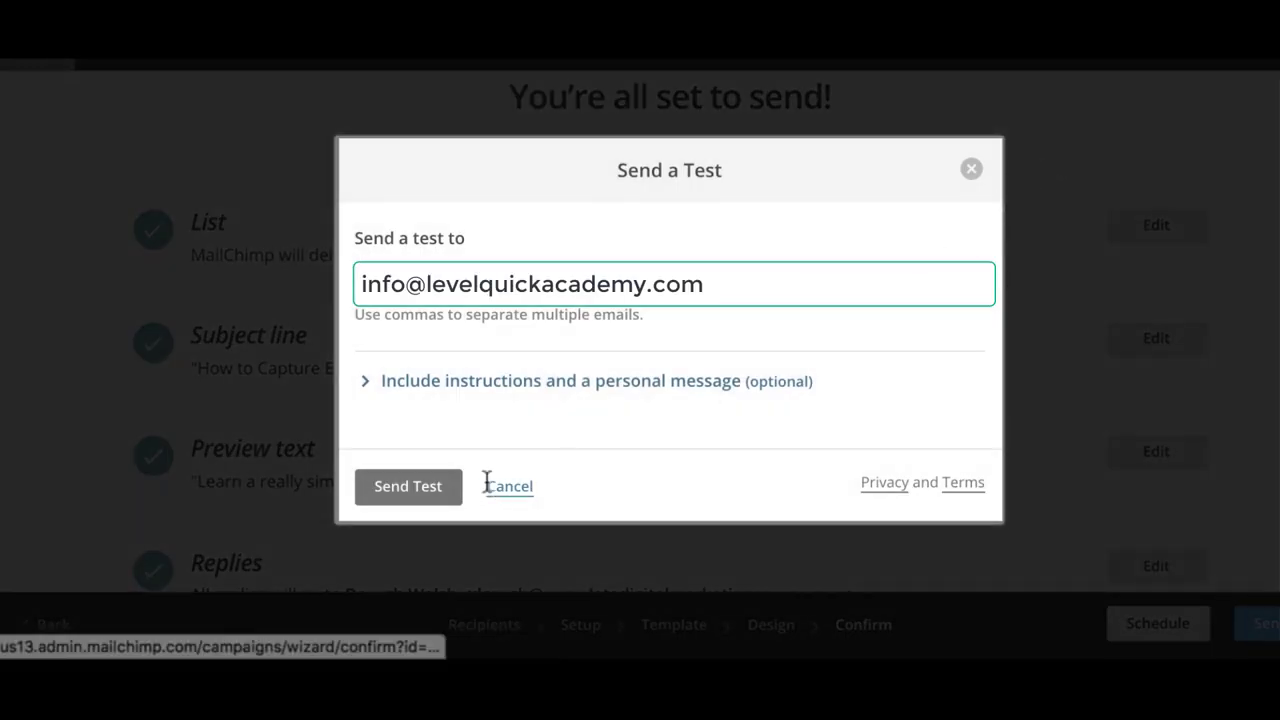
click(403, 490)
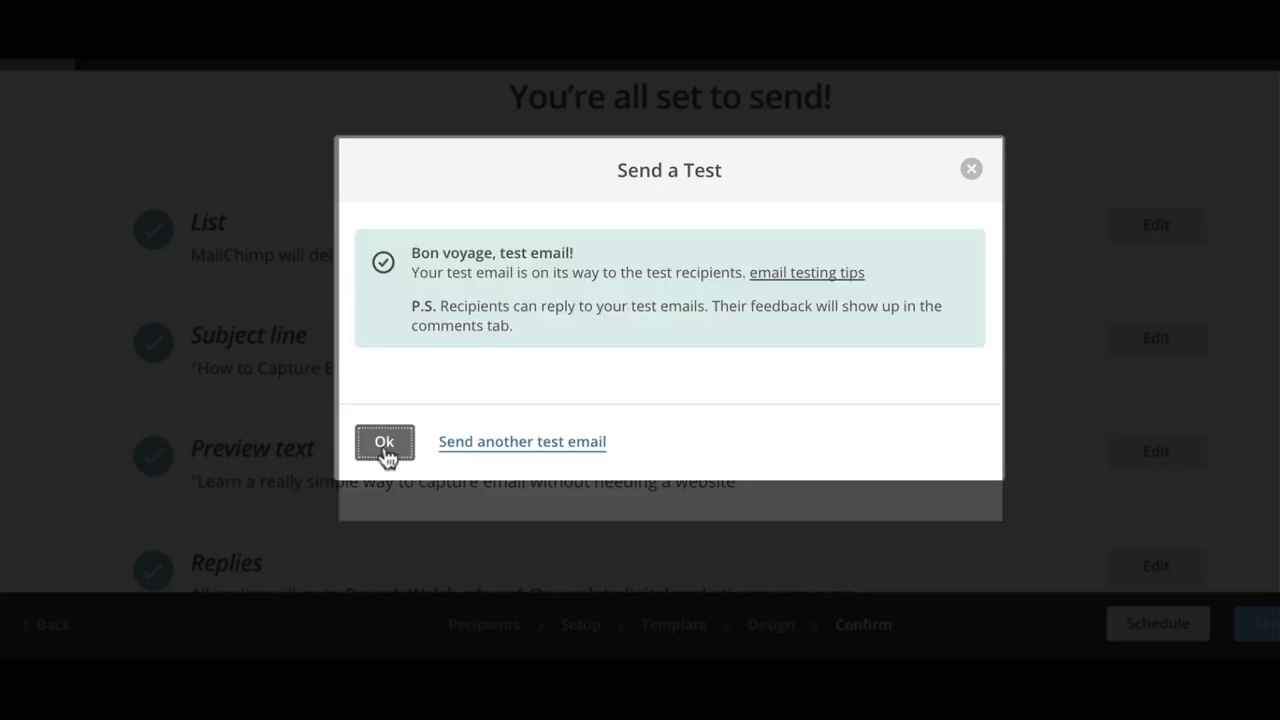
click(383, 452)
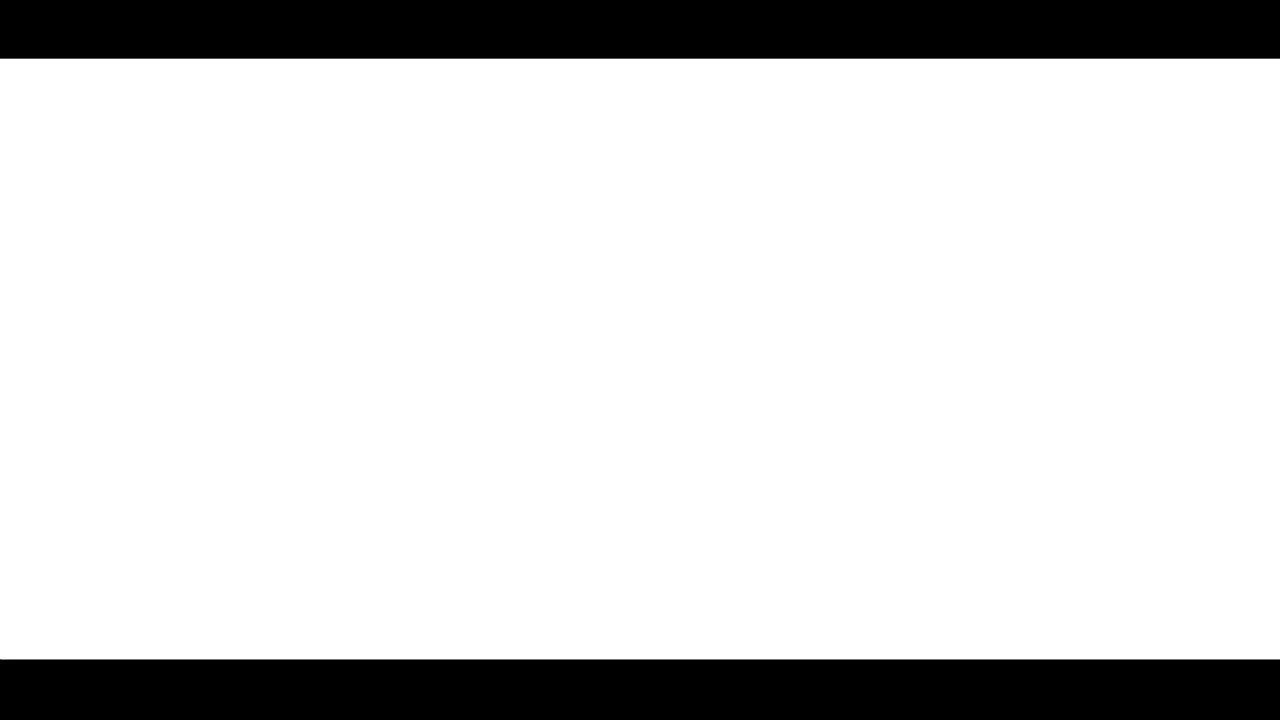
- Switch to Gmail and open the "[Test] How to Capture Emails Without a Website" message
text(gmail)
key(Return)
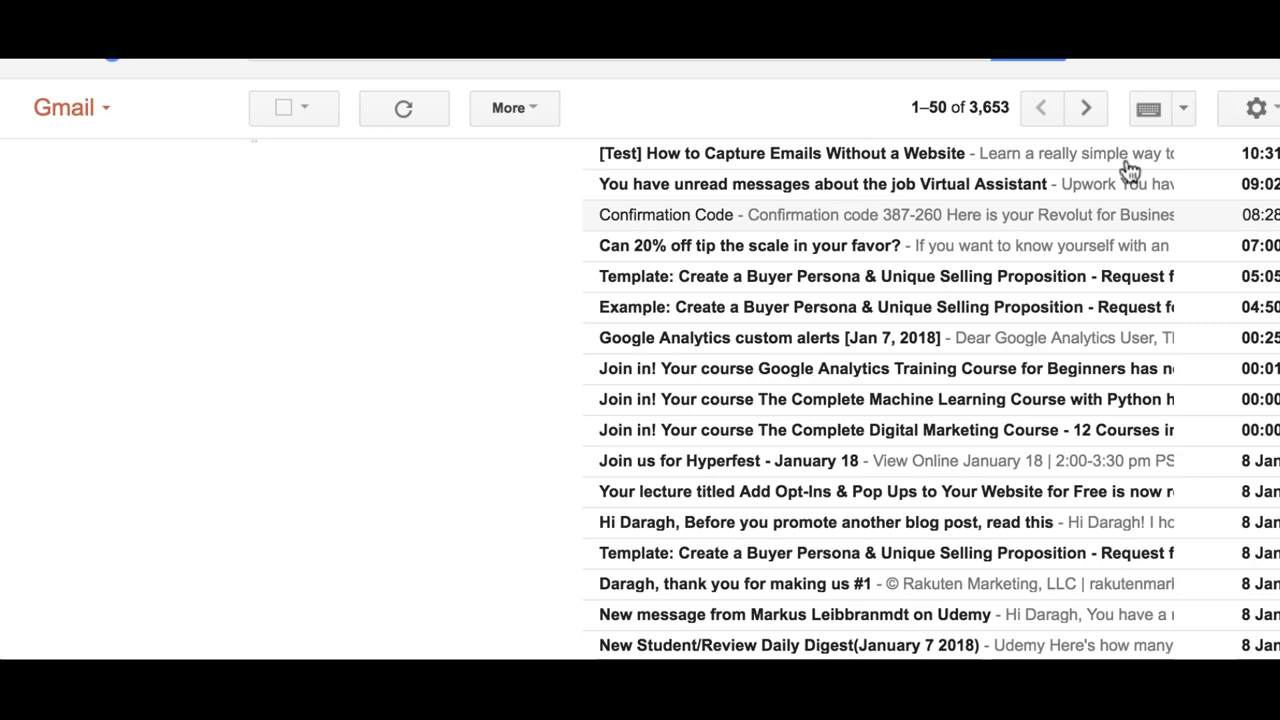
click(748, 165)
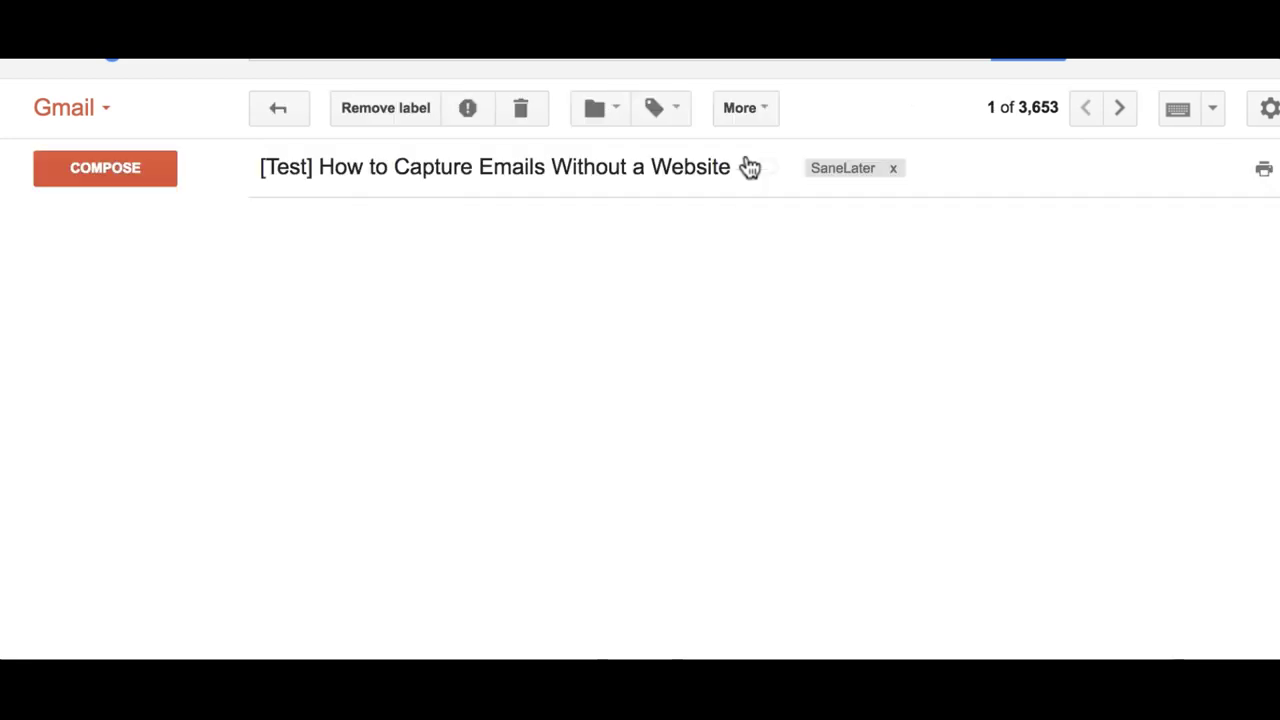
- Check the test email's content, follow its Learn More link and return to the message
scroll(640, 400, down, 3)
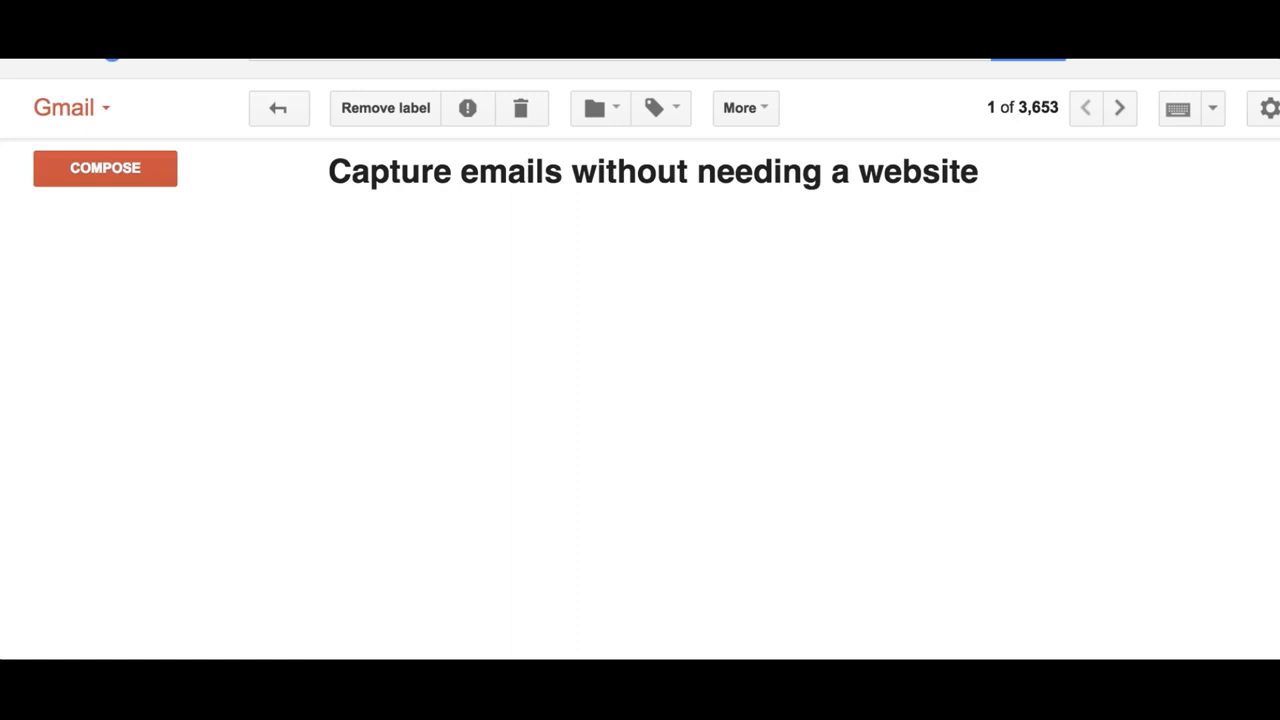
click(688, 354)
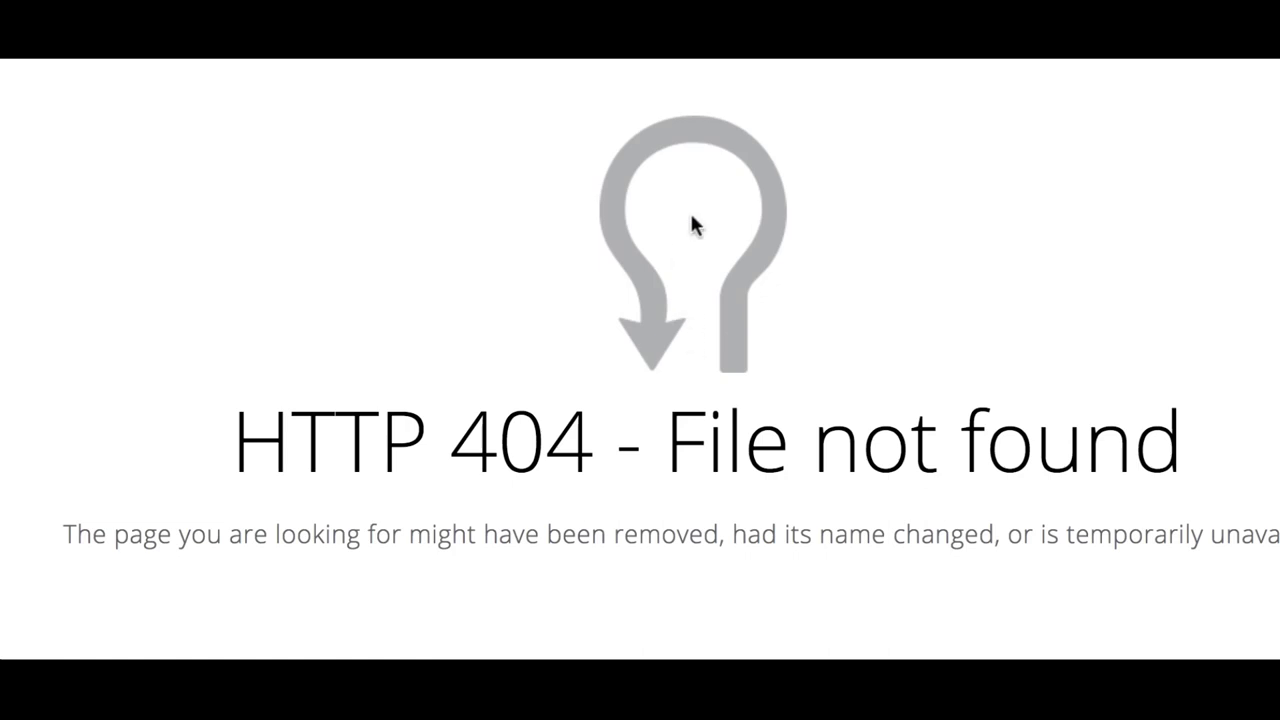
key(alt+Left)
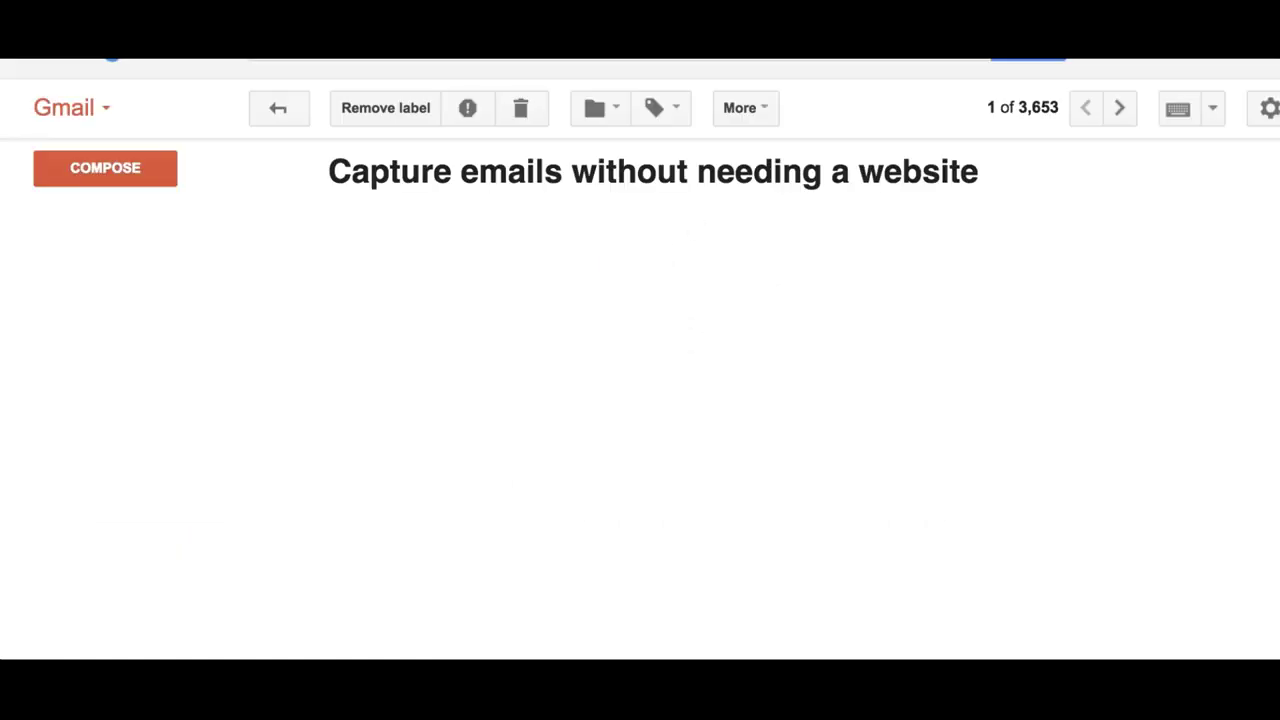